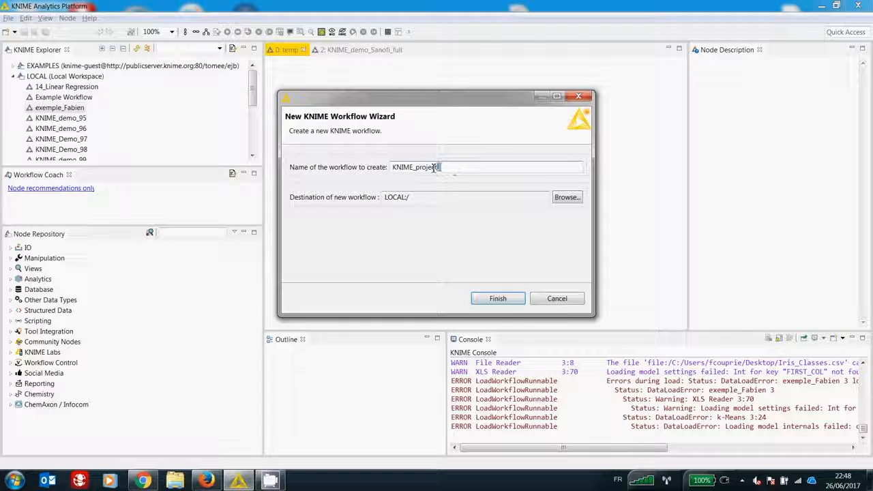
Step: Name the new local workflow KNIMEDemo_sanofi and create it
text(_Demo)
text(sanofi)
click(498, 298)
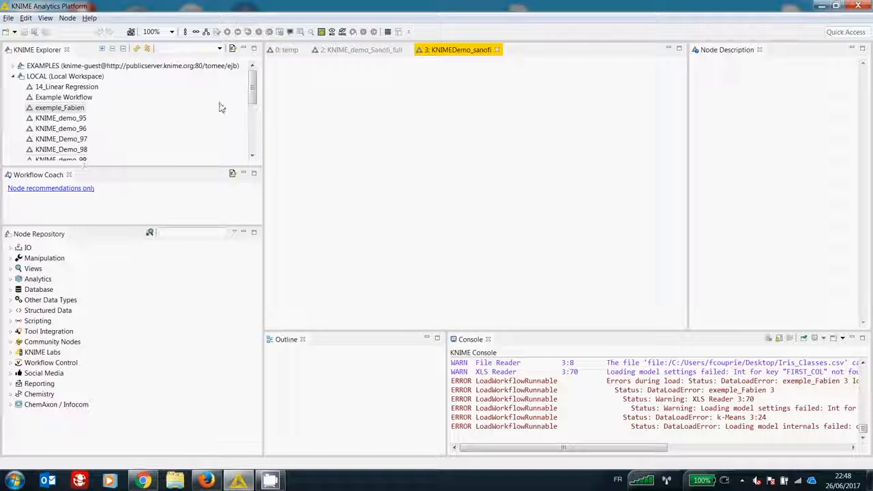
Step: Examine the IO and Manipulation node categories, including the Read, Column and Row groups, and collapse them again
mouse_move(253, 87)
mouse_down()
mouse_move(256, 130)
mouse_move(253, 85)
mouse_up()
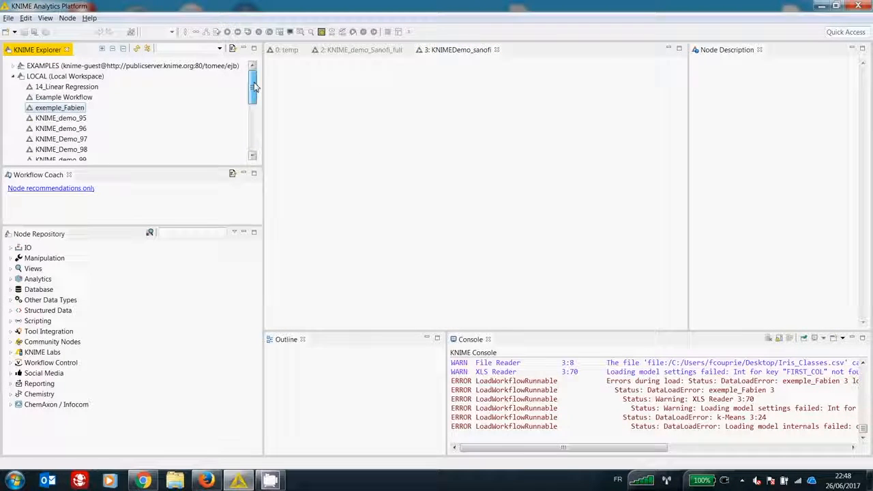
click(11, 248)
click(19, 259)
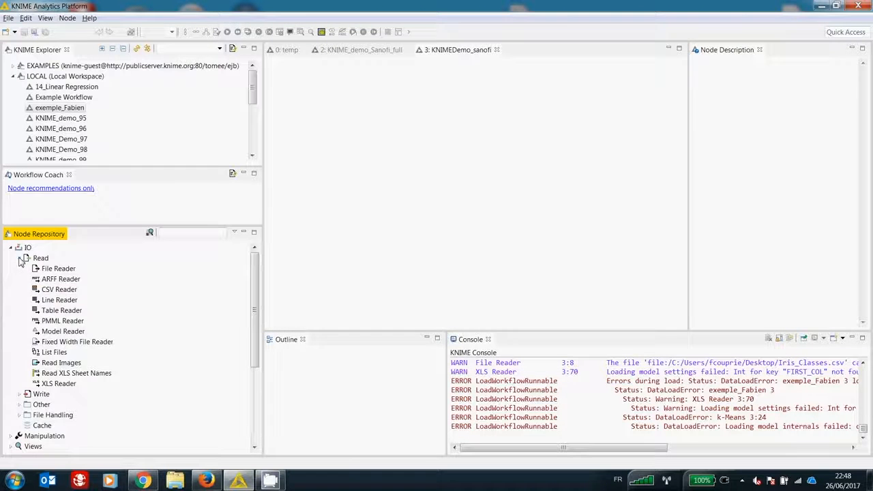
click(19, 258)
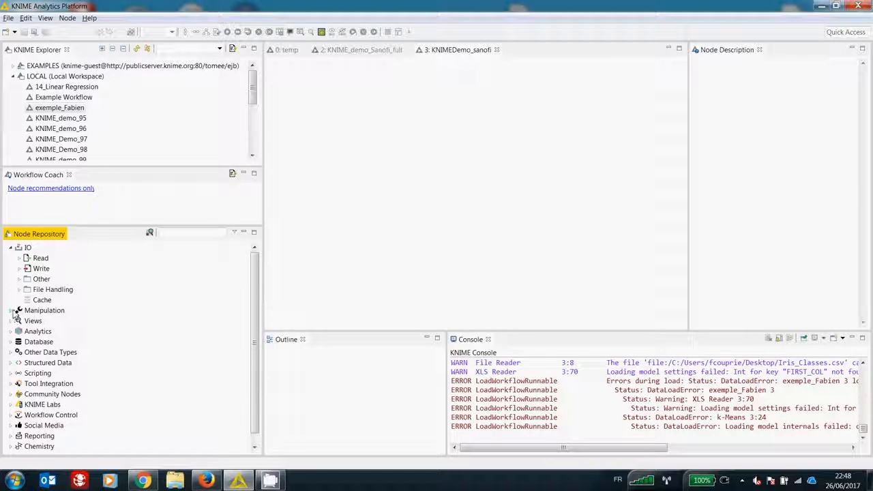
click(13, 311)
click(19, 321)
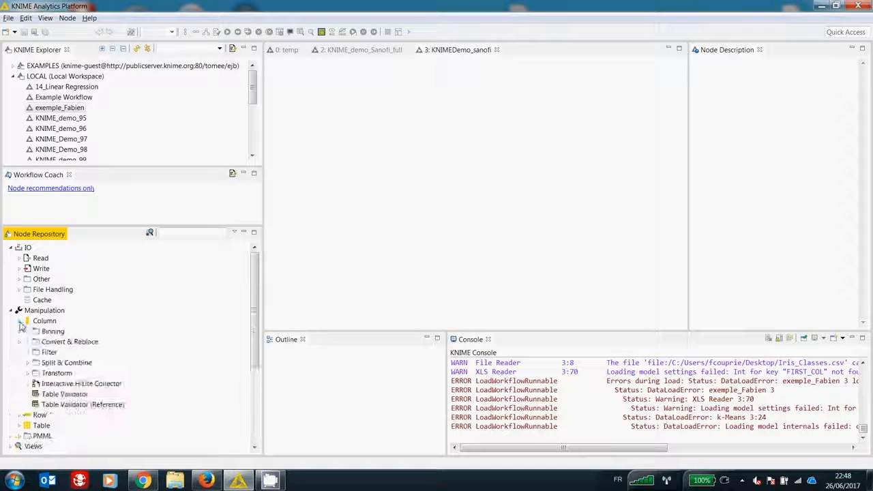
click(20, 321)
click(20, 331)
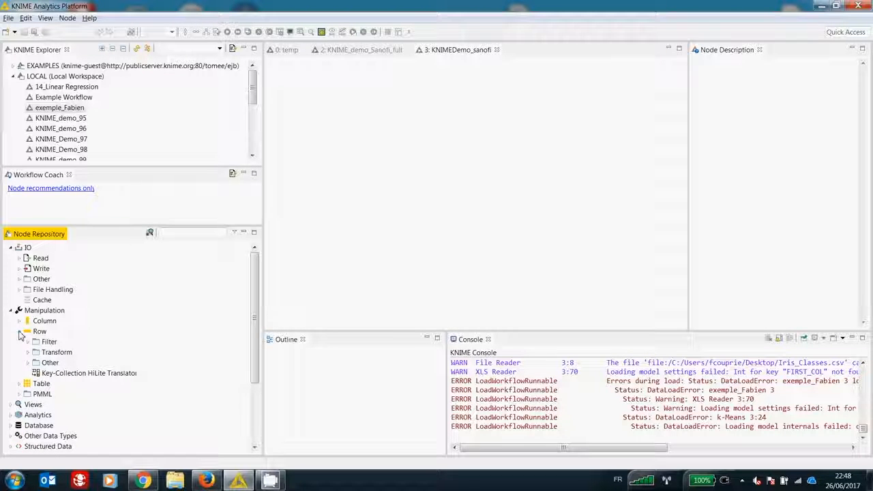
click(19, 332)
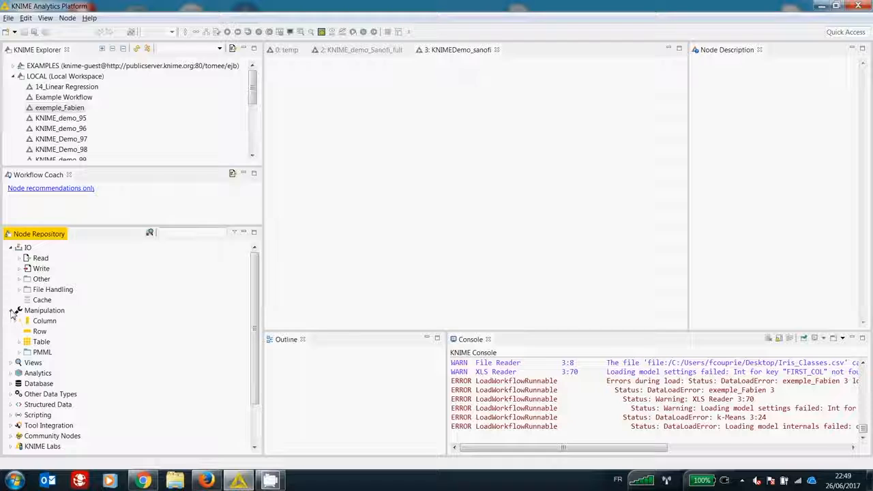
click(12, 310)
click(11, 247)
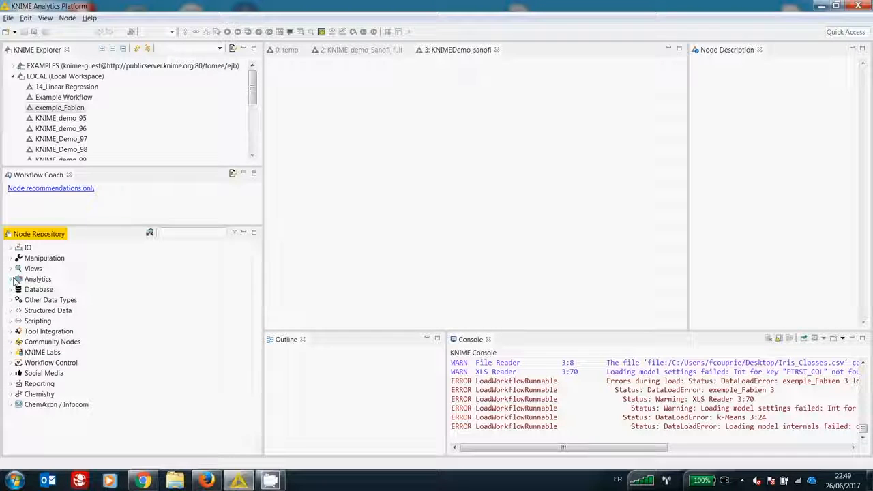
Step: Examine the nodes offered under Views and in the Statistics group of Analytics
click(11, 268)
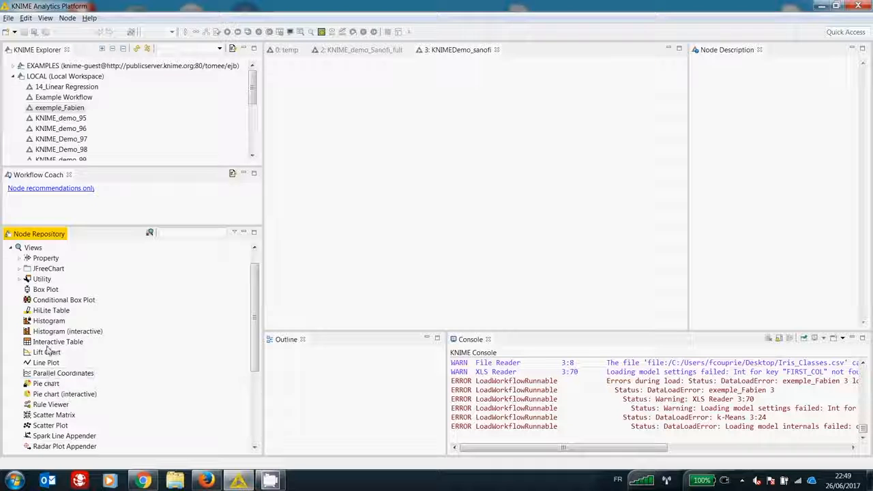
click(11, 248)
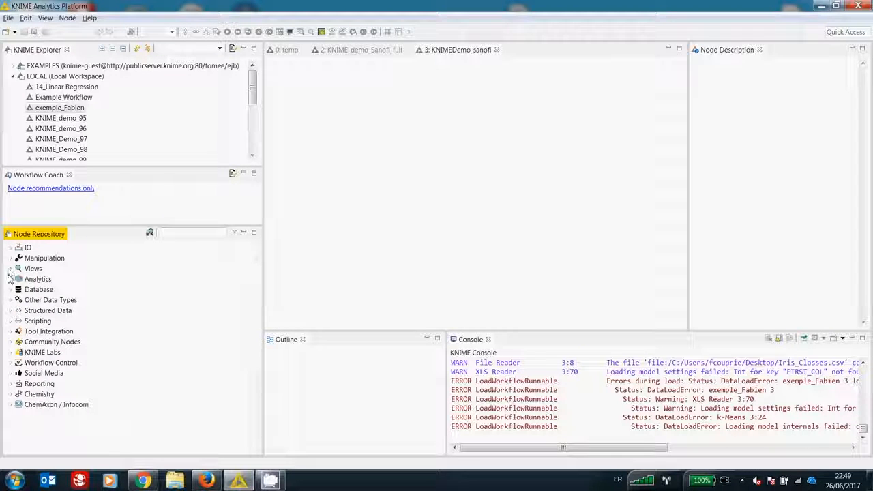
click(10, 279)
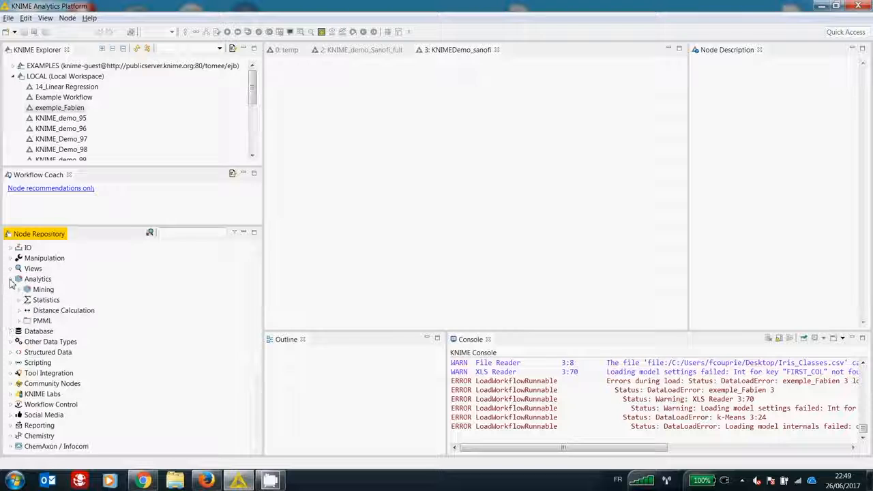
click(19, 299)
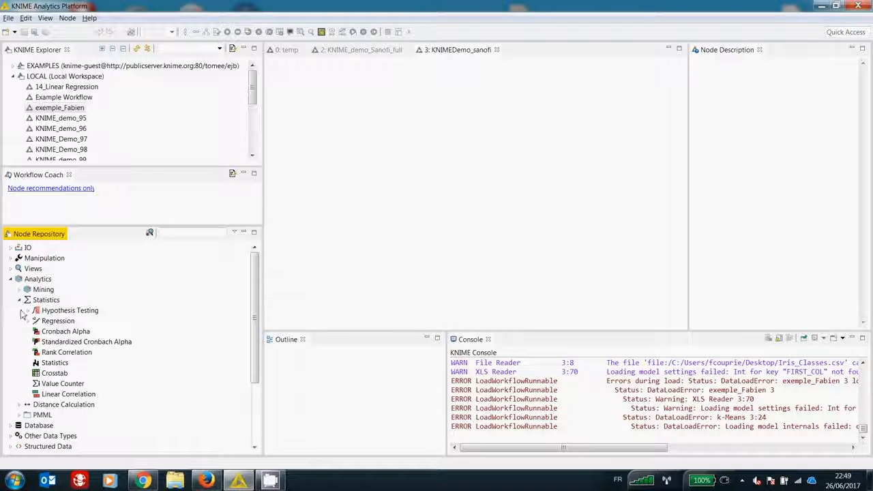
click(20, 299)
Step: Examine the Mining group of Analytics, including its Clustering, Decision Tree Ensemble, Optimization and Scoring subgroups
click(20, 291)
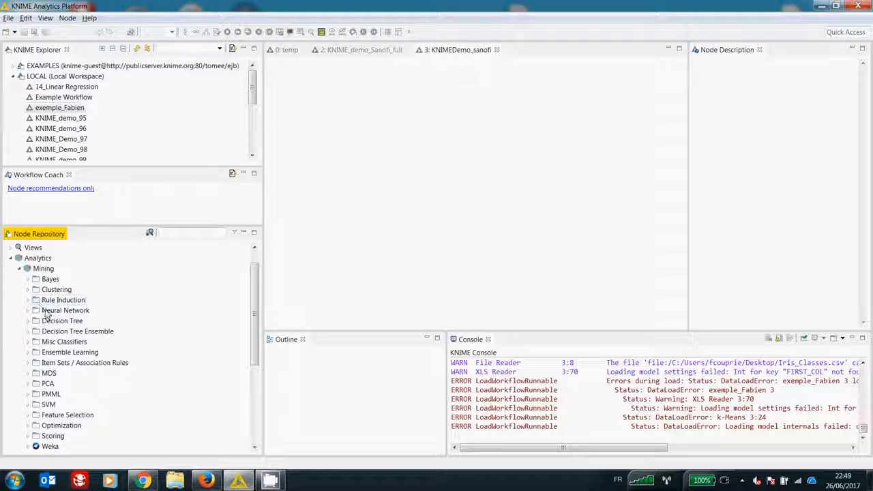
click(29, 291)
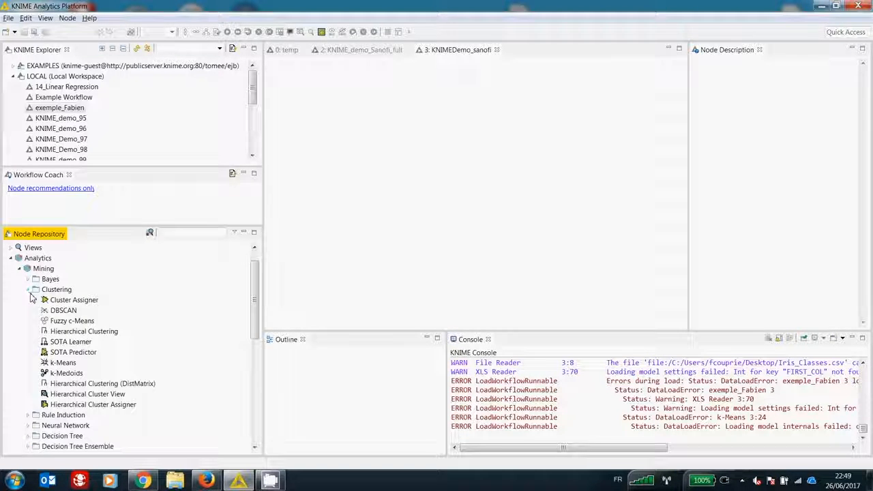
click(28, 292)
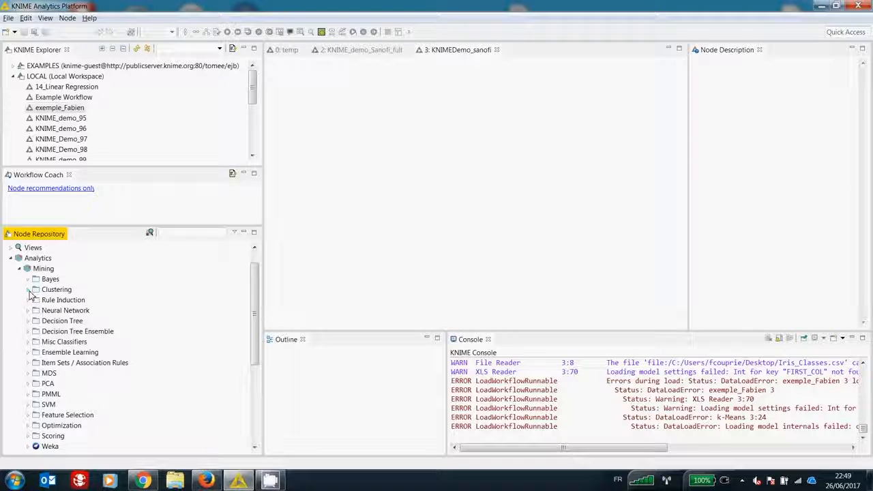
click(30, 333)
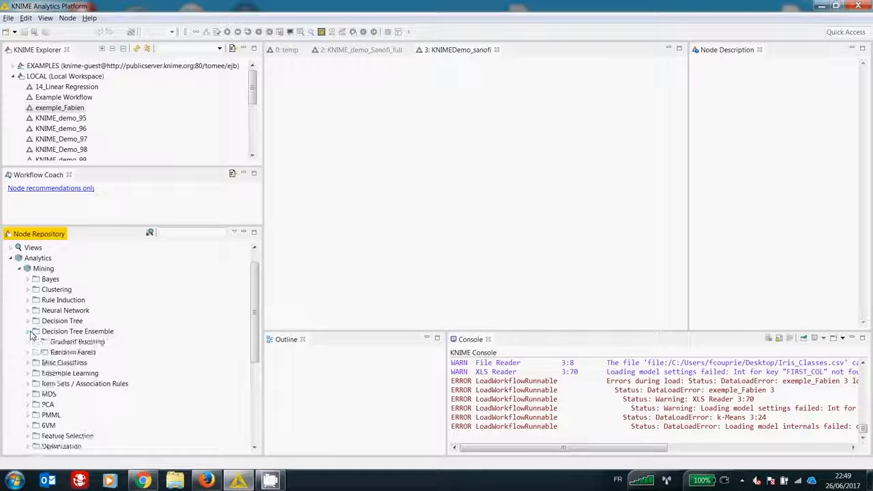
click(29, 332)
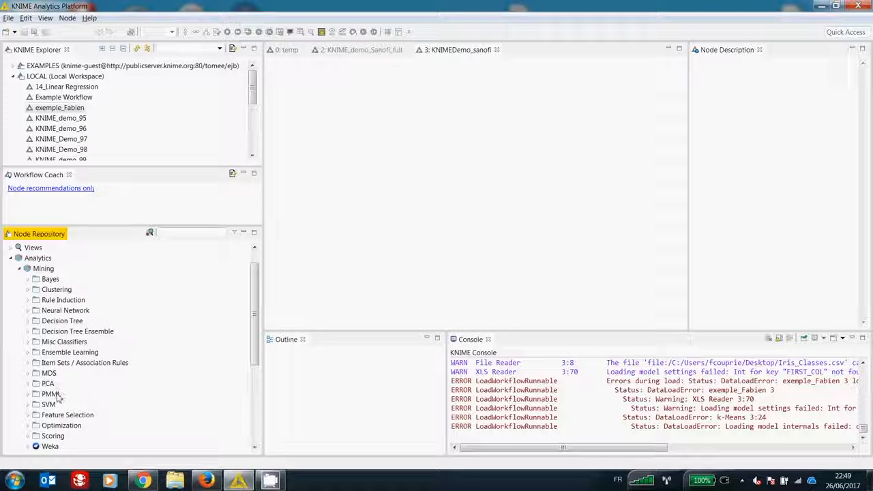
click(29, 425)
click(28, 373)
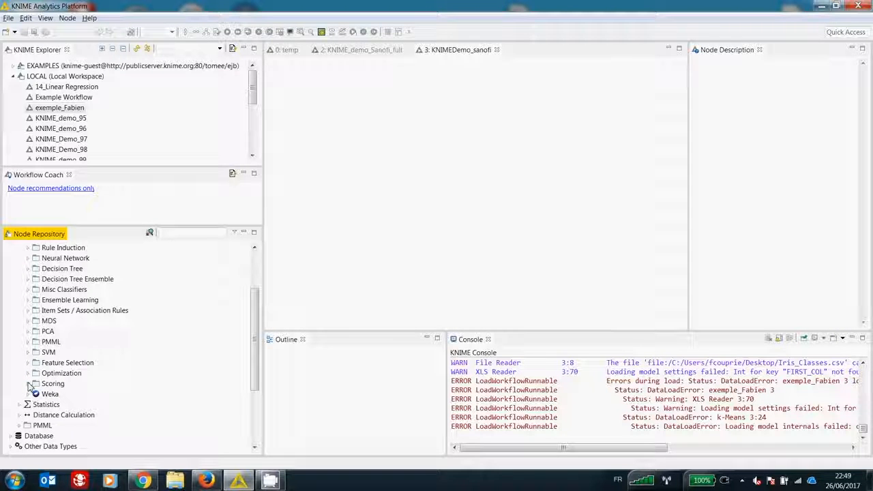
click(28, 384)
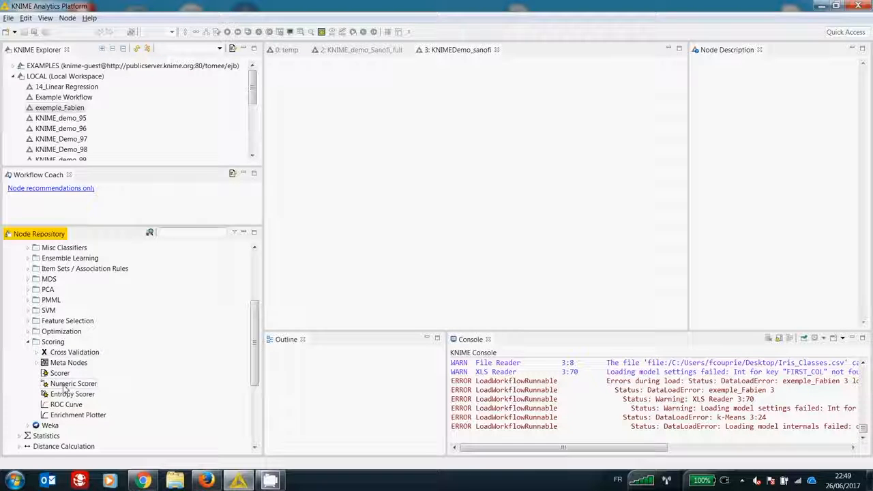
click(28, 342)
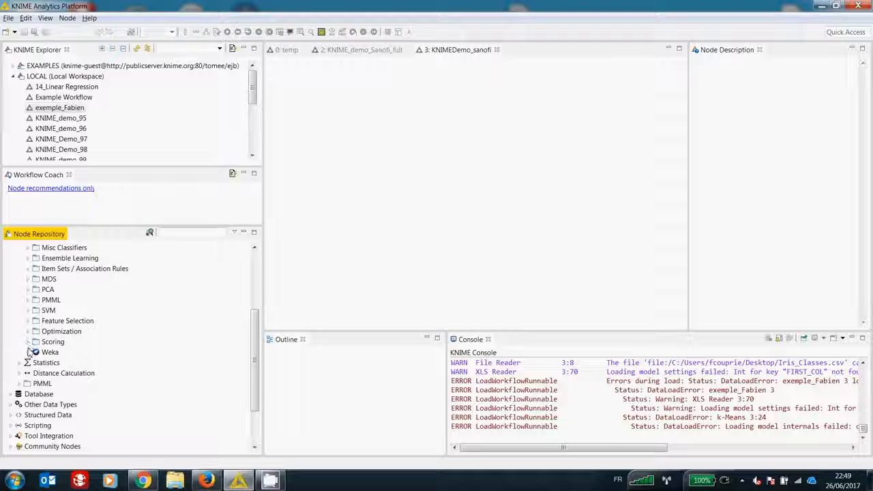
Step: Check which languages the Scripting category covers, and collapse the Scripting and Analytics categories
scroll(41, 406, down, 1)
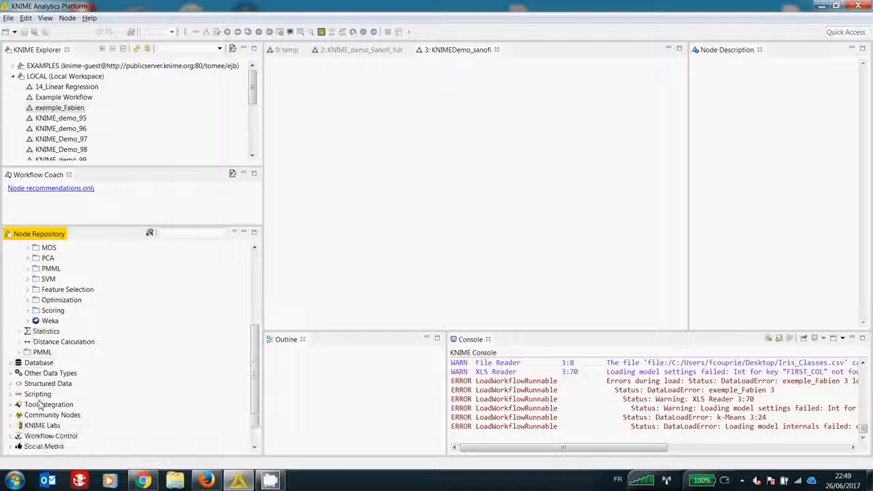
click(11, 394)
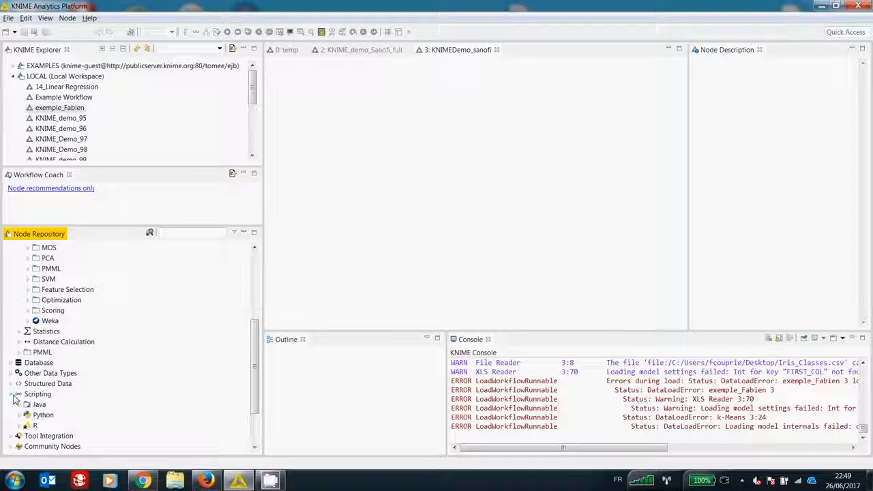
click(12, 394)
scroll(19, 305, up, 5)
click(10, 279)
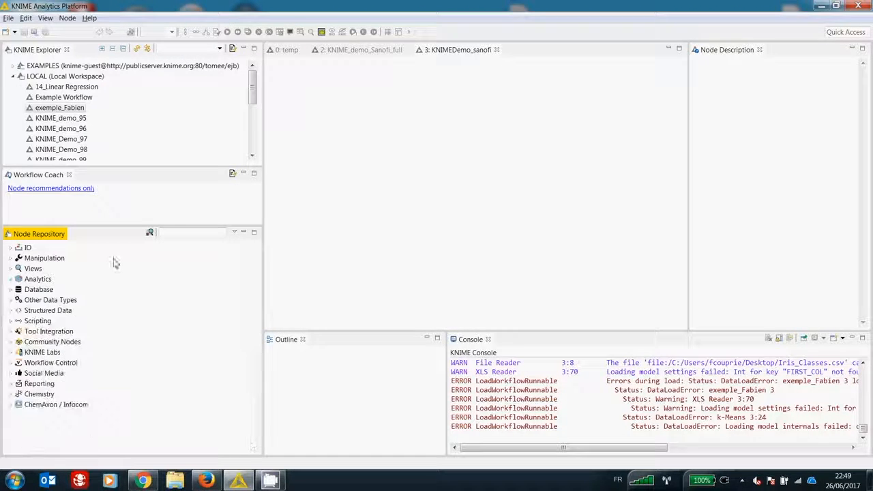
Step: Search the node repository for "database" and review the matching reader, connector and manipulation nodes
text(data)
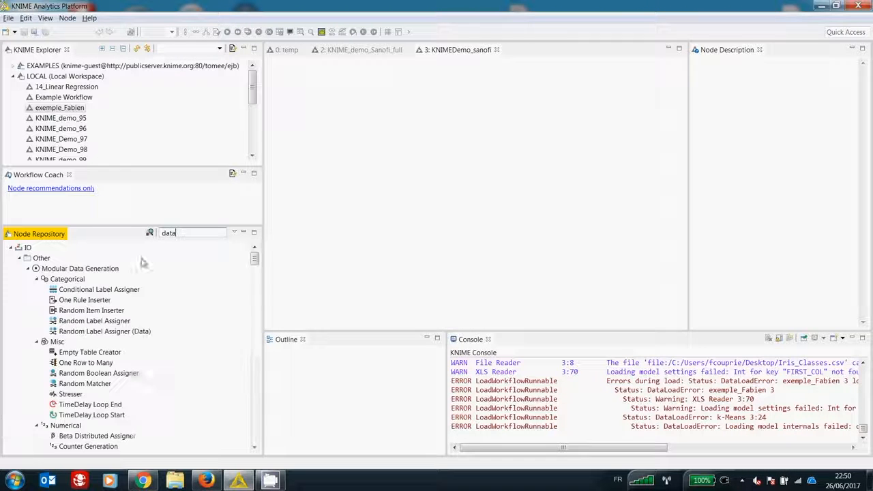
text(base)
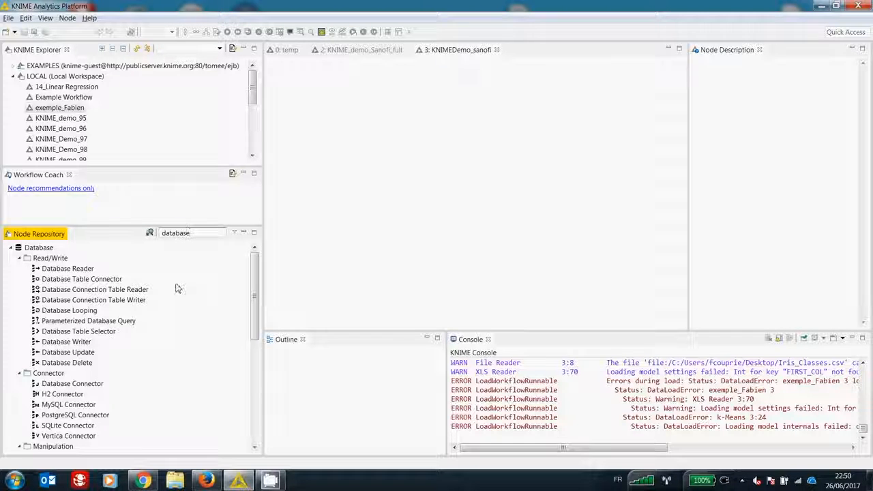
drag(258, 286, 257, 296)
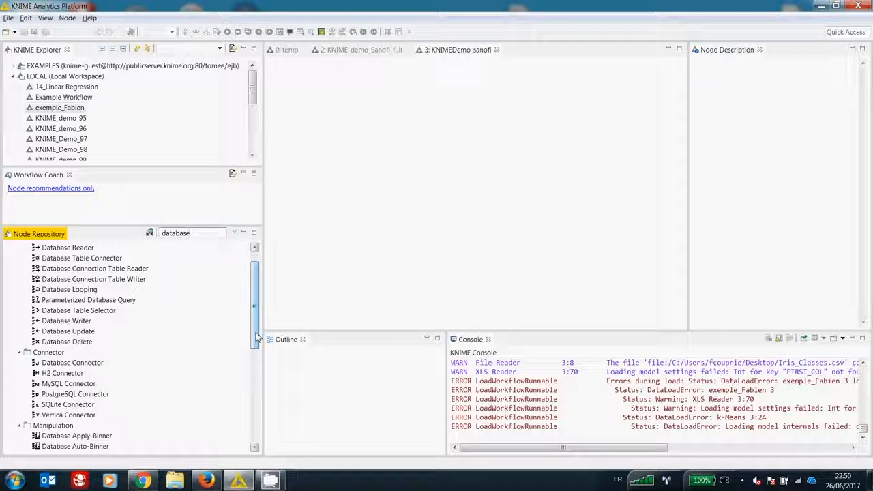
drag(257, 339, 258, 363)
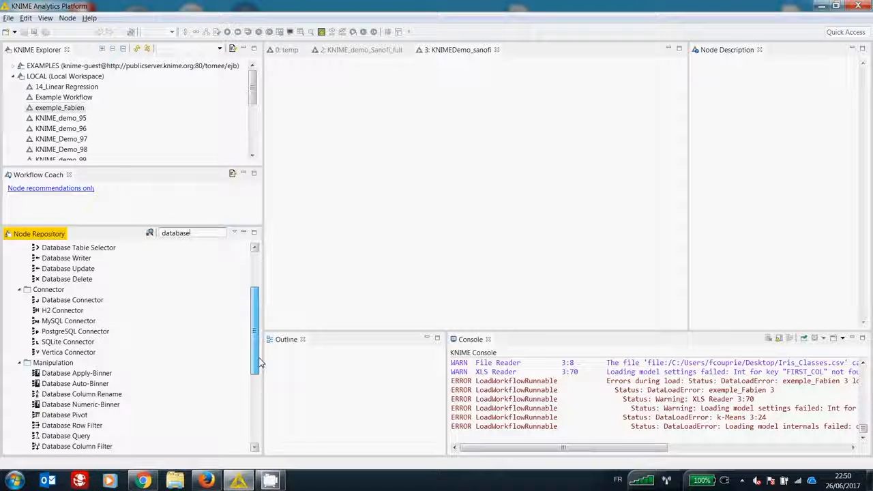
drag(259, 363, 258, 396)
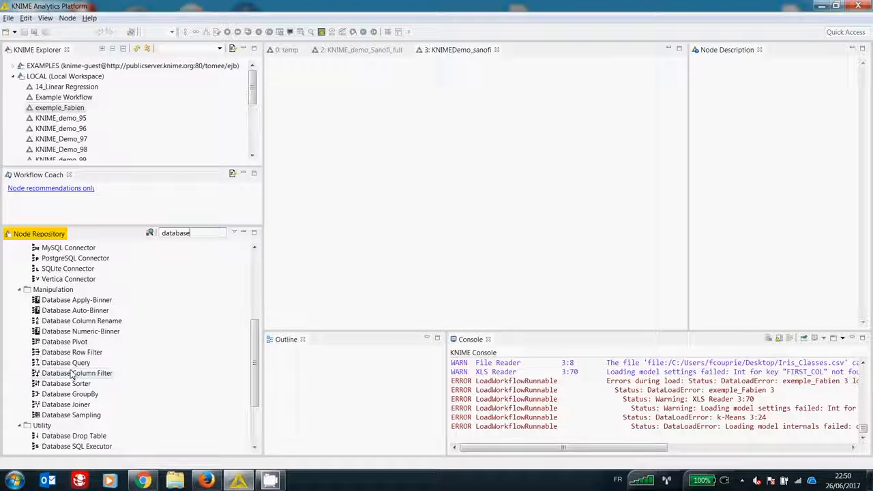
Step: Search the node repository for "xls" instead and add an XLS Reader node to the workflow
drag(197, 234, 158, 234)
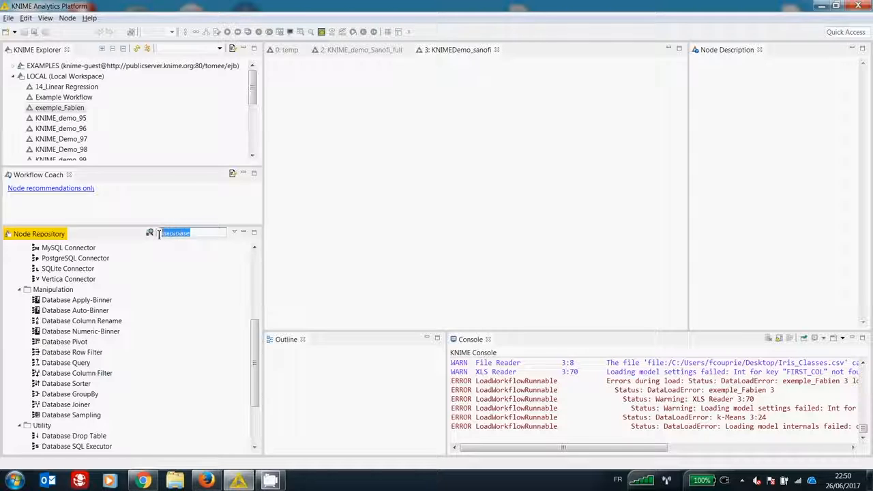
key(BackSpace)
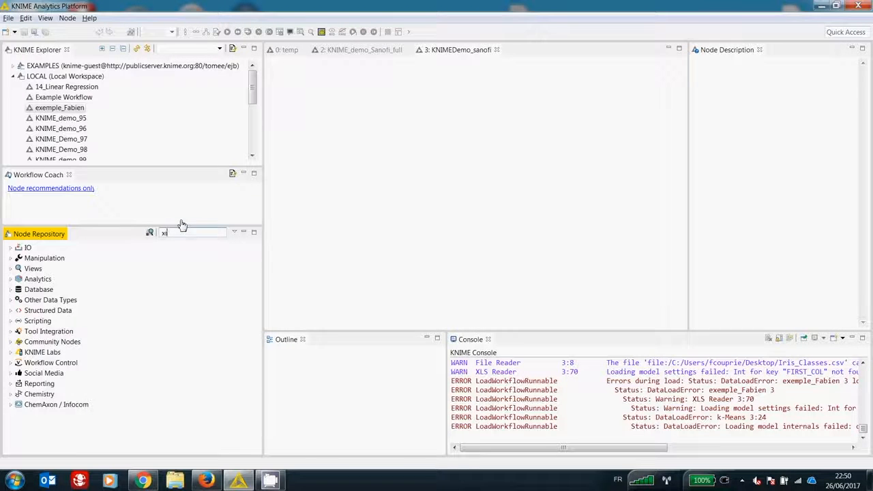
text(xls)
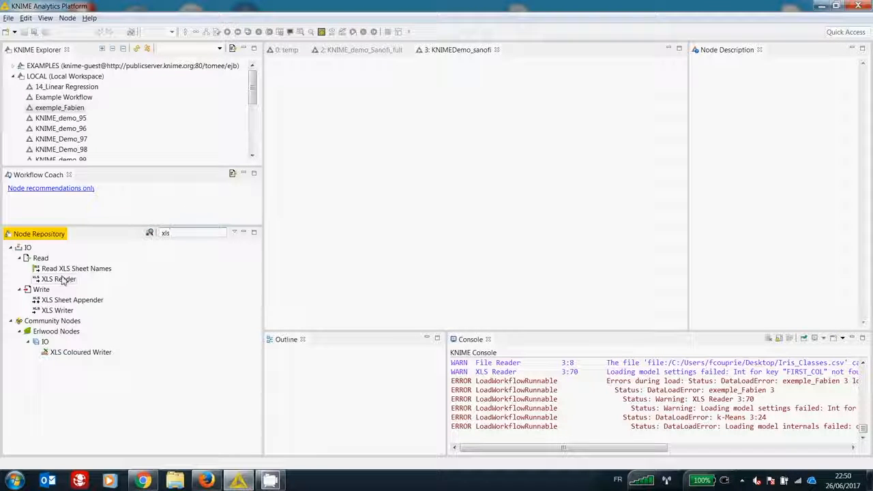
drag(63, 281, 332, 161)
Step: Search the node repository for "file re" and add a File Reader node below the XLS Reader
click(151, 231)
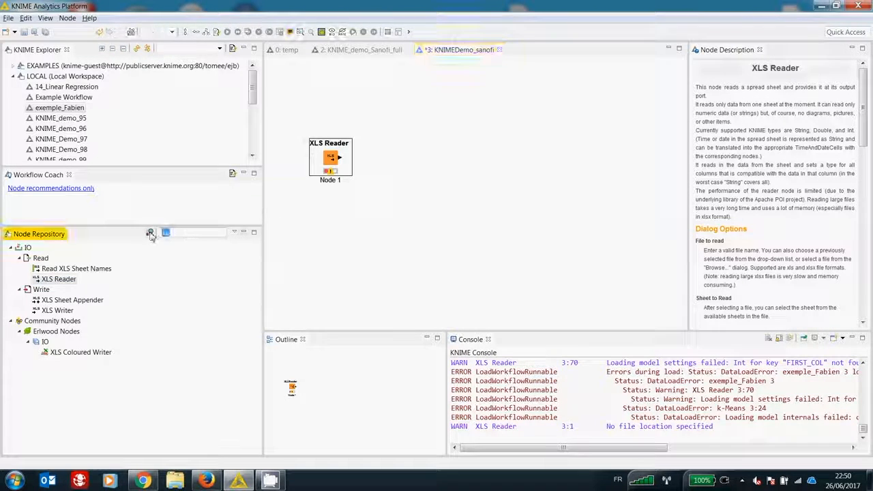
text(file)
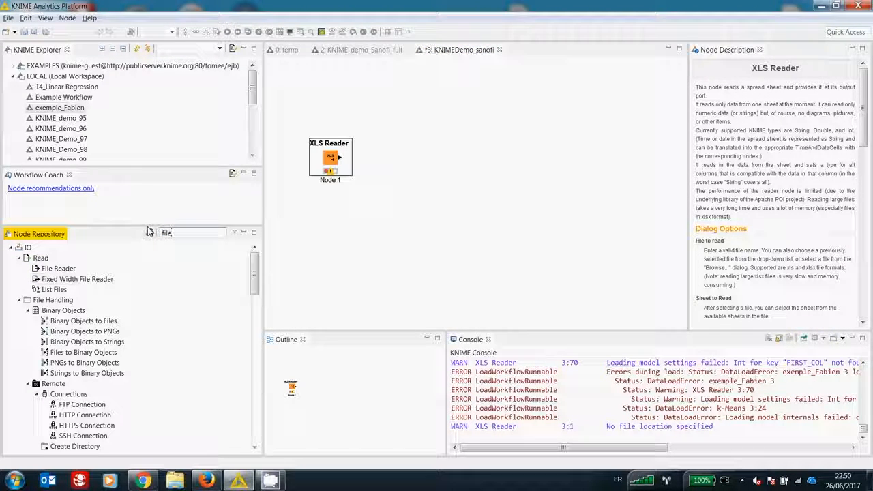
text( re)
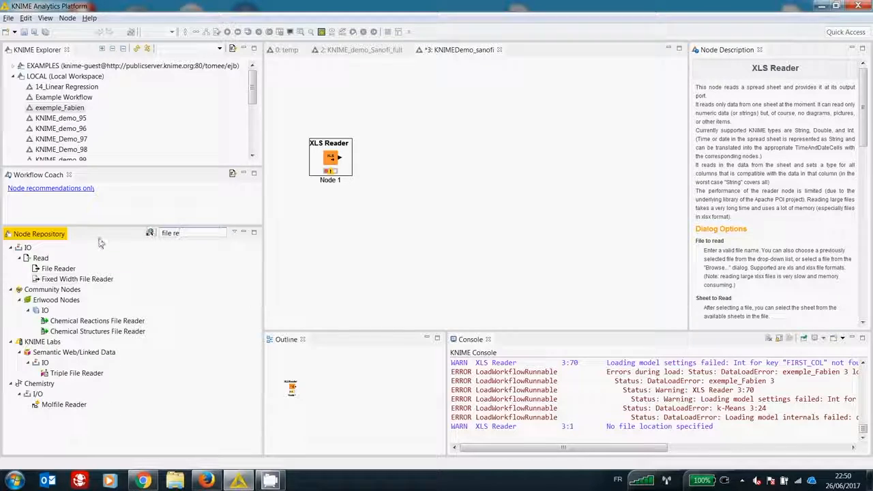
drag(50, 273, 333, 225)
Step: Open the XLS Reader node's configuration and choose Iris_Values.xlsx from the previously used files as the file to read
right_click(336, 165)
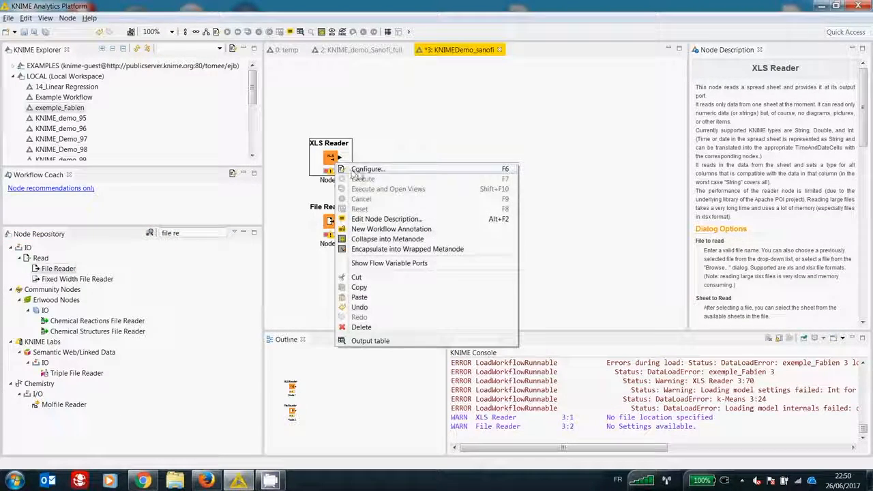
click(356, 173)
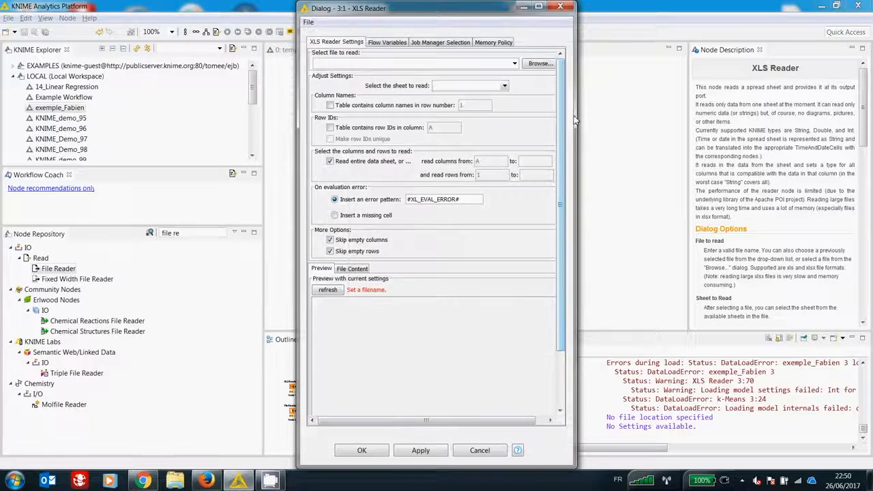
drag(576, 116, 678, 120)
click(607, 63)
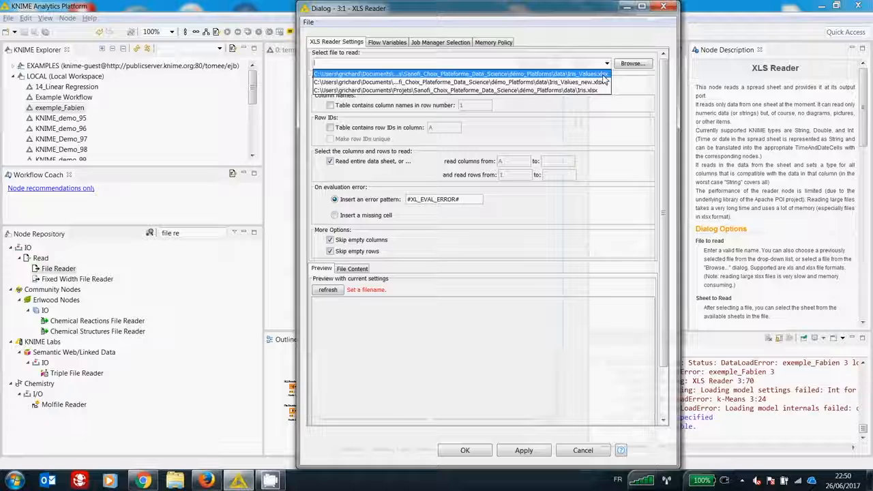
click(539, 74)
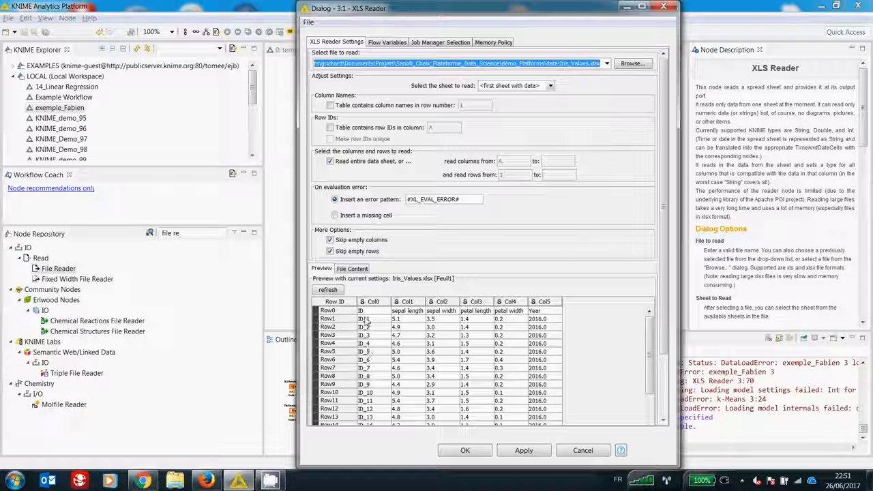
Step: Read column names from row 1 and row IDs from column A in the XLS Reader, refresh the preview and confirm the settings
click(330, 105)
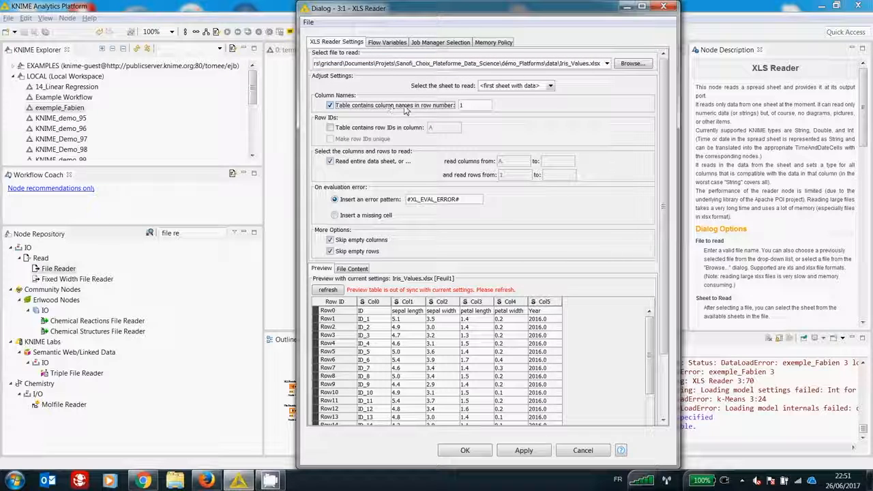
click(330, 127)
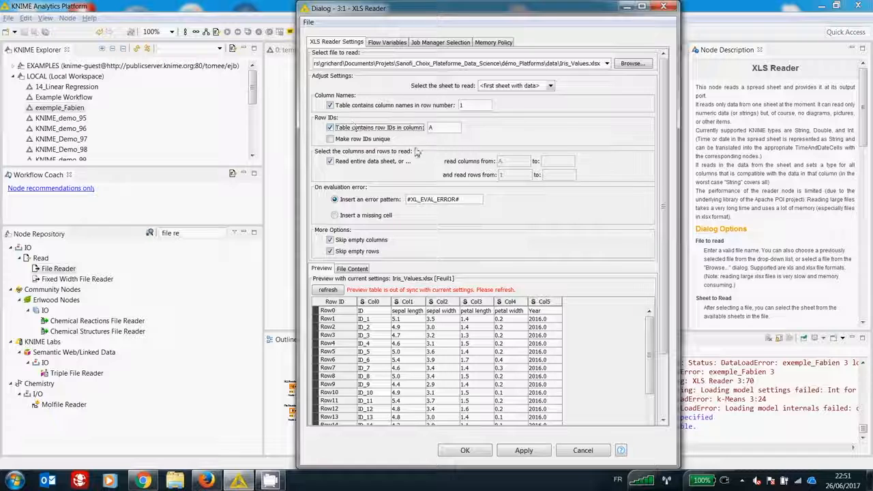
click(328, 290)
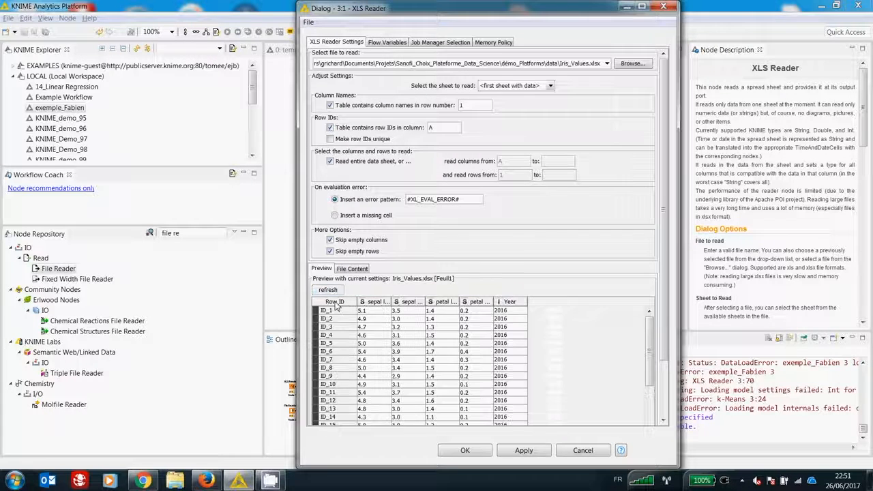
click(464, 450)
Step: Configure the File Reader node to read Iris_Classes.csv, keeping the detected settings
double_click(330, 222)
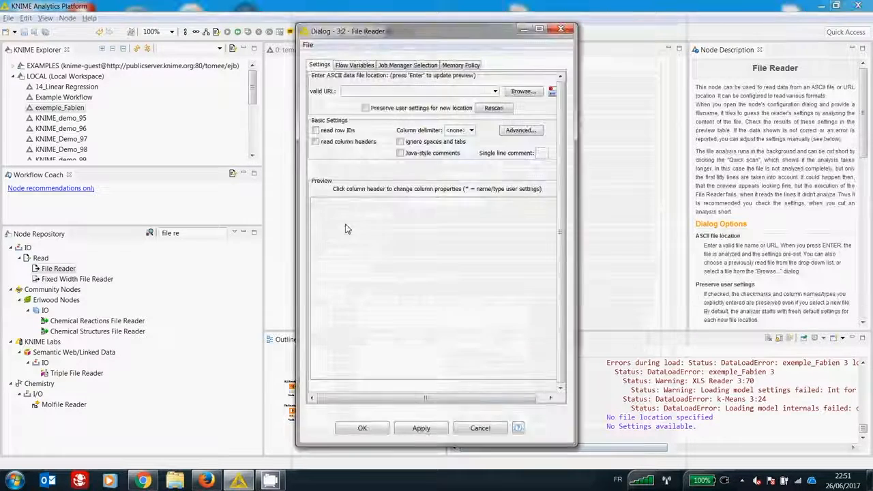
click(495, 90)
click(462, 102)
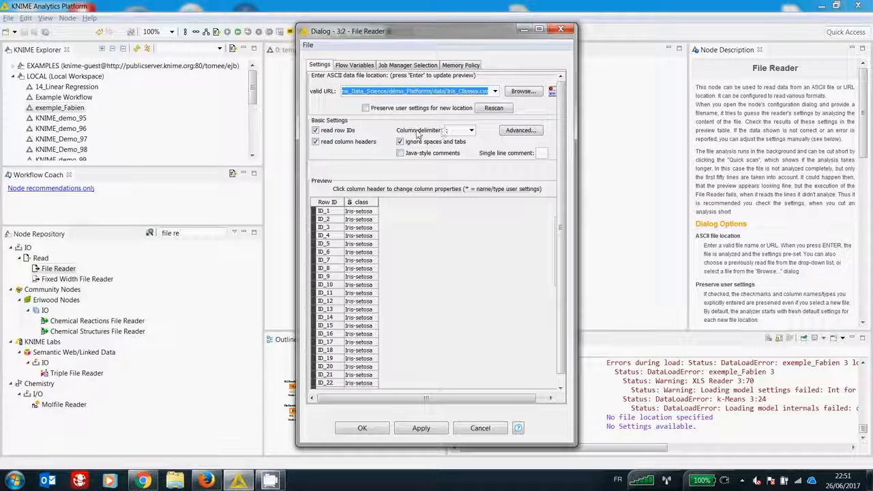
click(362, 429)
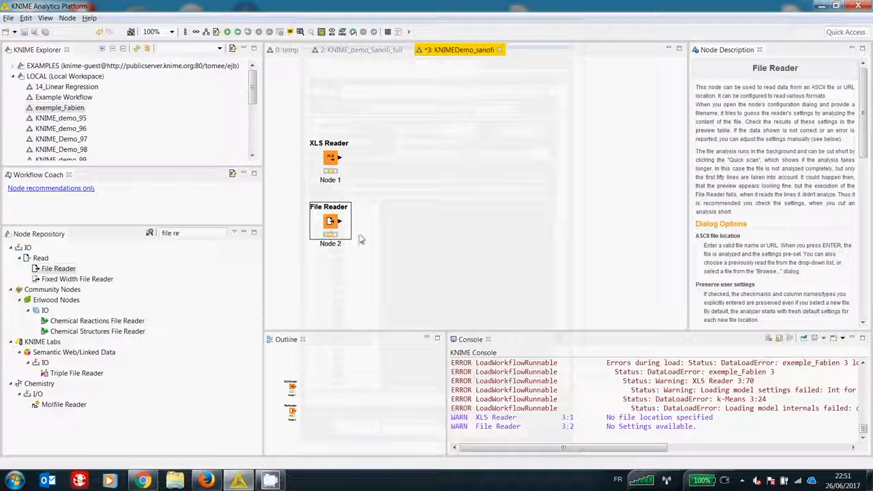
Step: Execute the XLS Reader and File Reader nodes
right_click(332, 159)
click(356, 176)
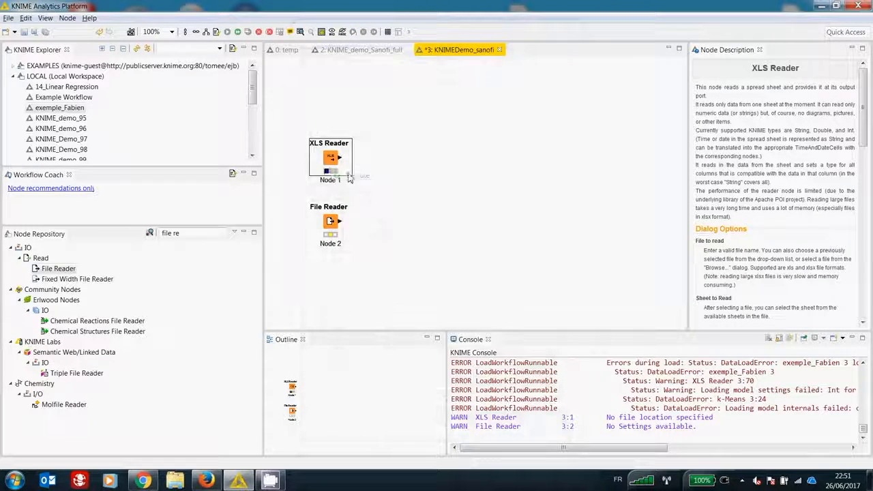
right_click(332, 225)
click(356, 240)
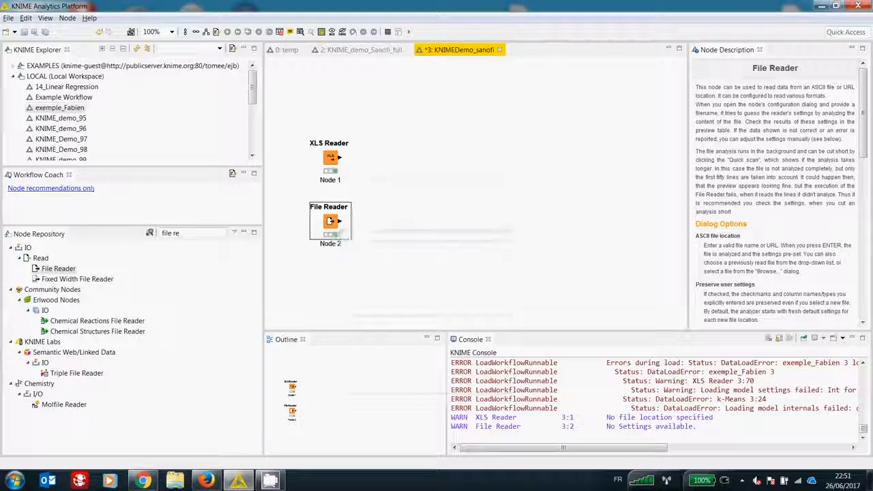
Step: Inspect the XLS Reader's output table, check the type of each column in its specification, and close the table
right_click(331, 161)
click(351, 336)
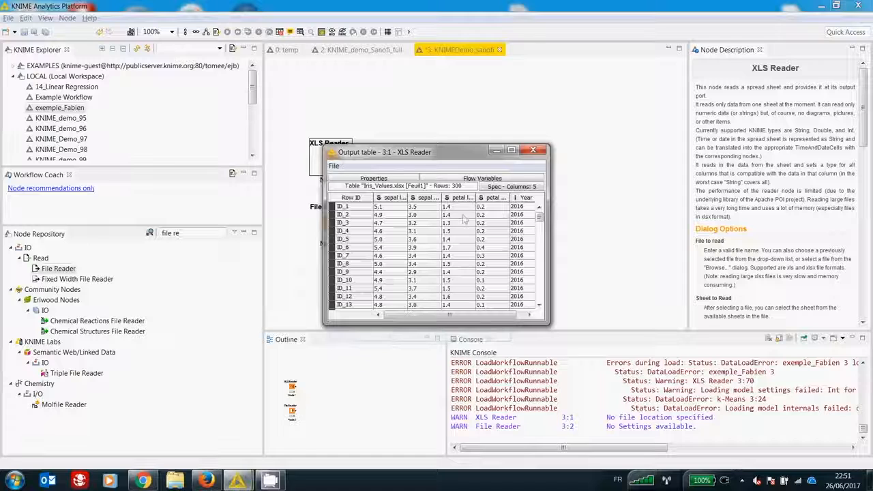
drag(545, 326, 656, 413)
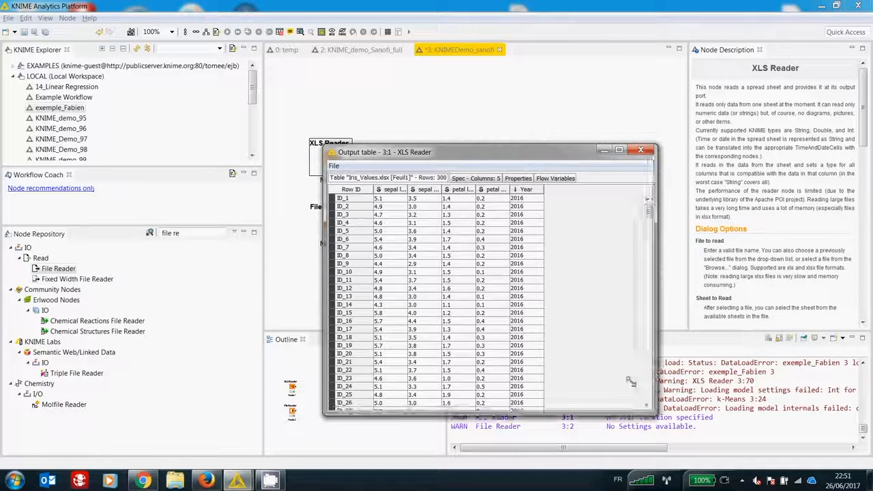
click(457, 180)
drag(394, 189, 426, 189)
click(379, 198)
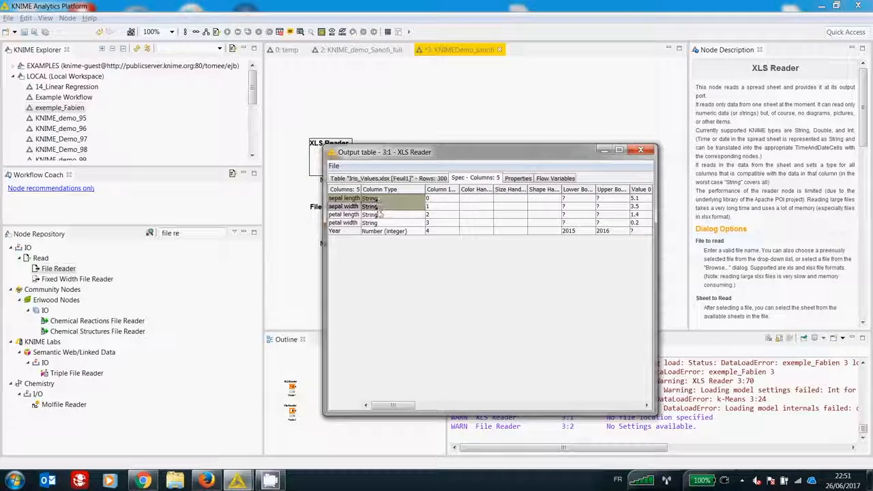
click(381, 231)
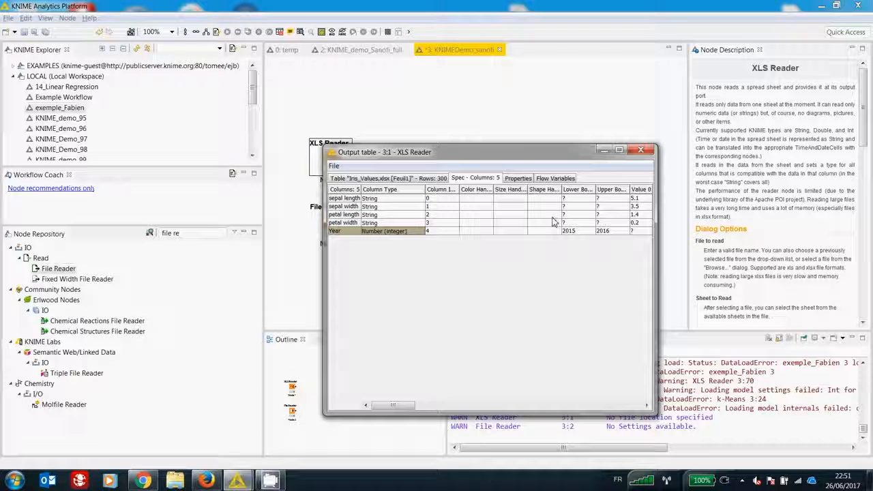
click(641, 150)
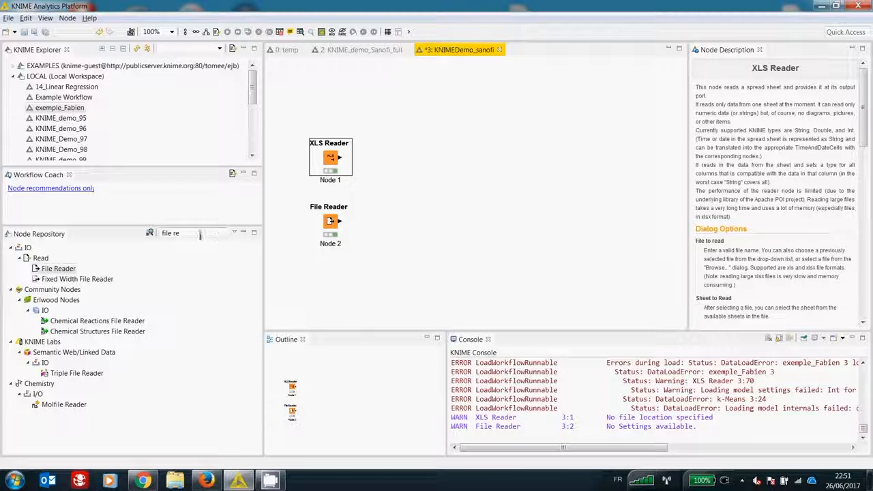
Step: Search the node repository for "joine", add a Joiner node, and connect the XLS Reader to its upper input and the File Reader to its lower input
click(167, 232)
text(join)
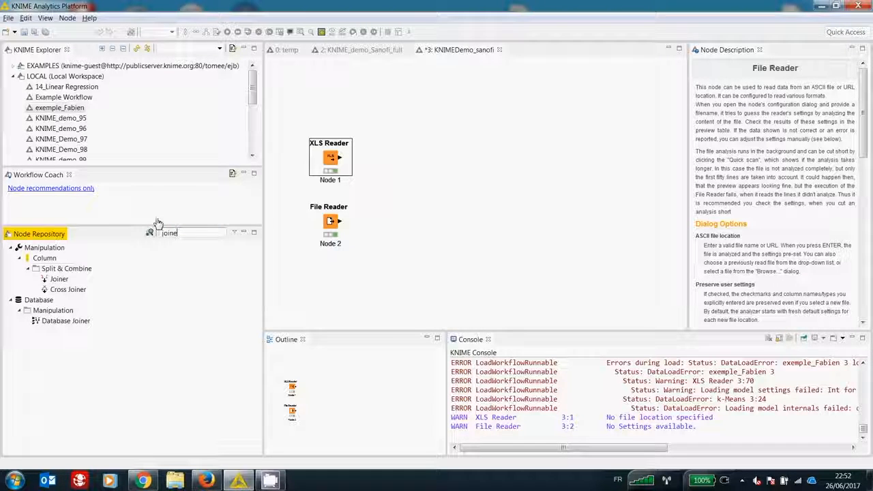
text(e)
drag(241, 228, 383, 186)
click(343, 161)
drag(342, 161, 374, 182)
drag(339, 221, 375, 189)
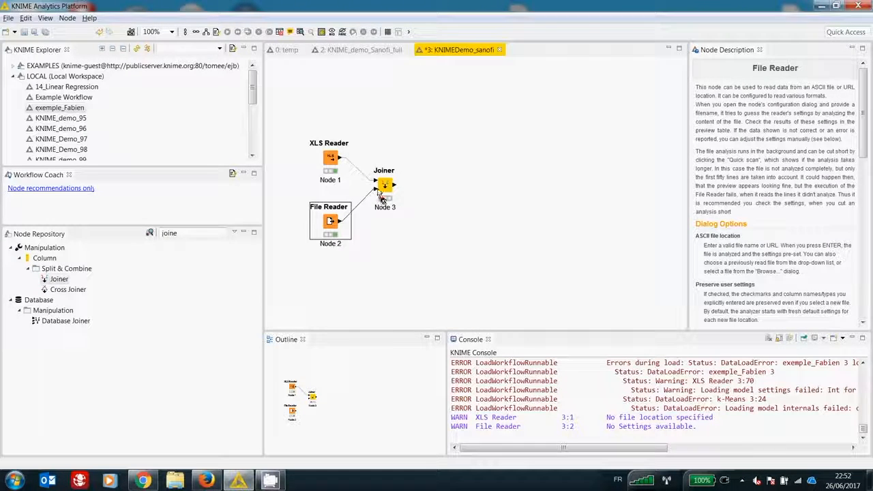
Step: Configure the Joiner as an Inner Join with one joining pair that matches Row ID to Row ID
double_click(384, 186)
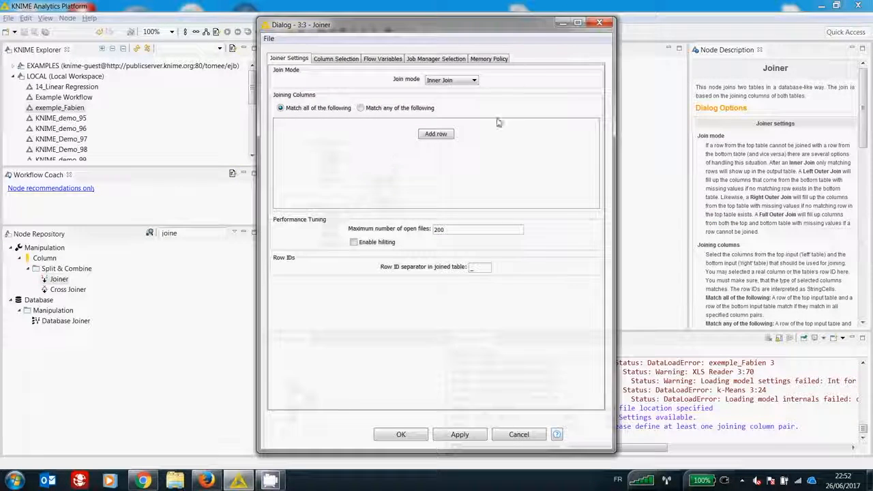
click(452, 80)
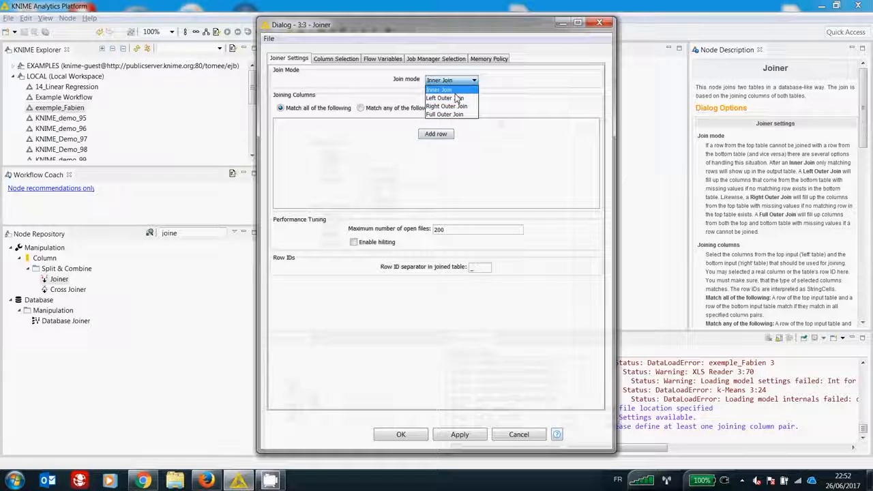
click(444, 91)
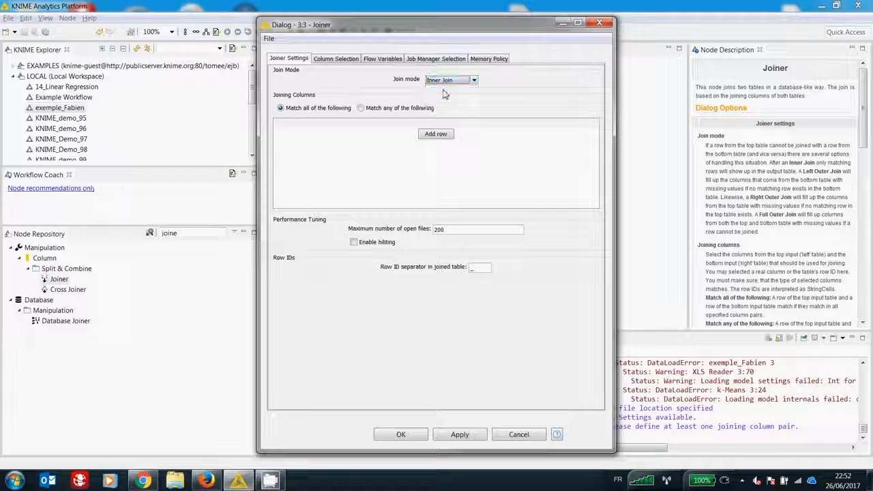
click(435, 134)
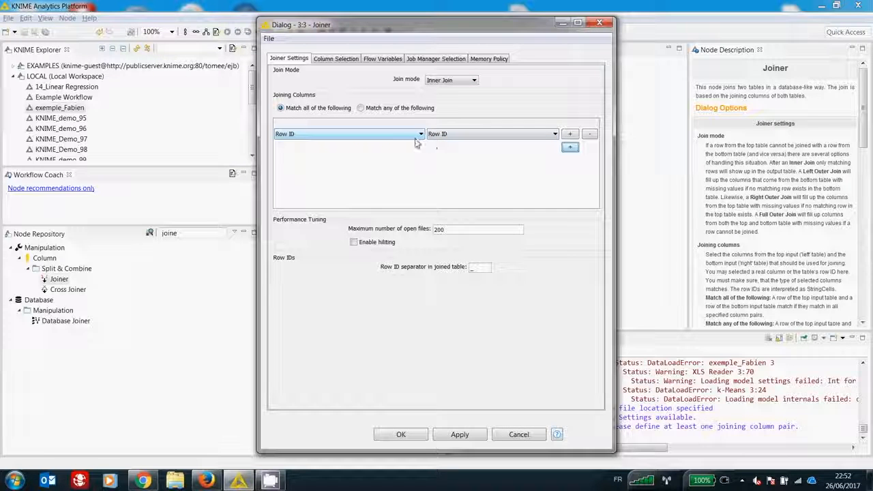
click(370, 134)
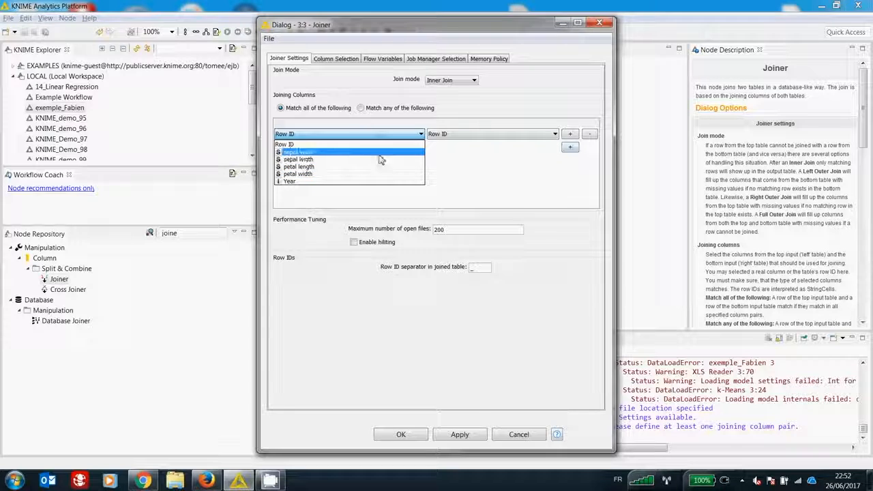
click(463, 135)
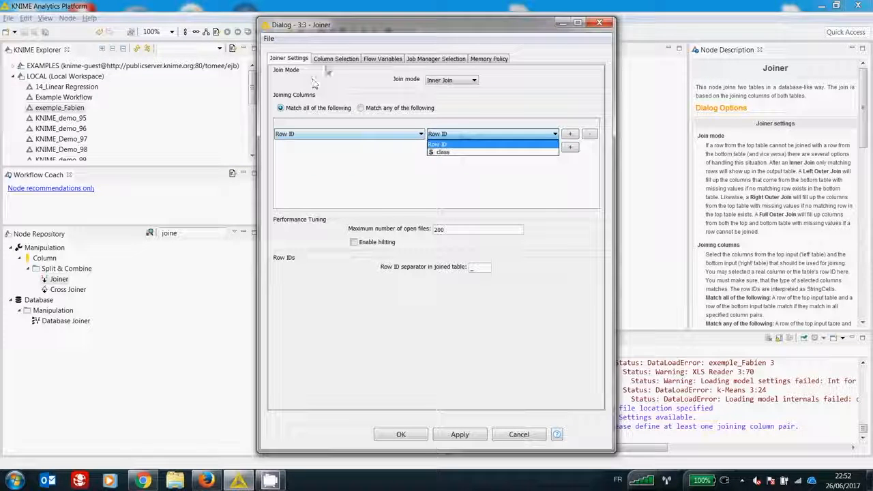
Step: Turn off always including all columns for the Joiner's top input, exclude the Year column, and include it again
click(333, 64)
click(337, 60)
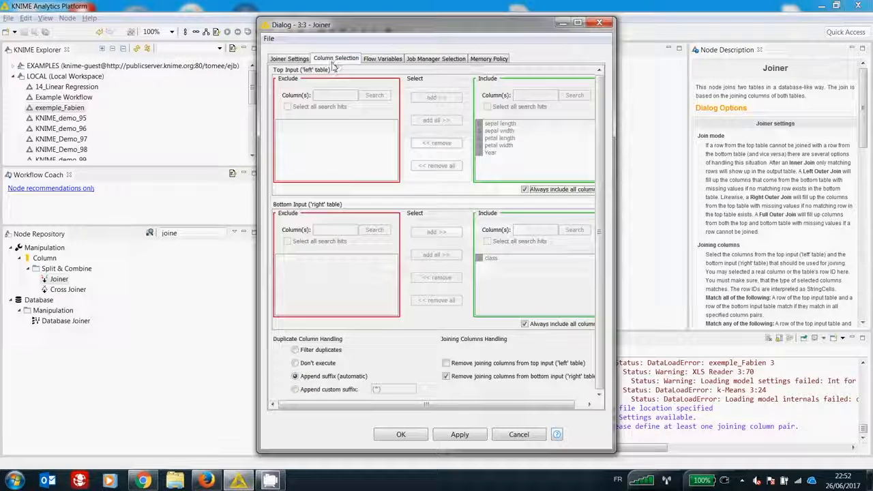
click(524, 189)
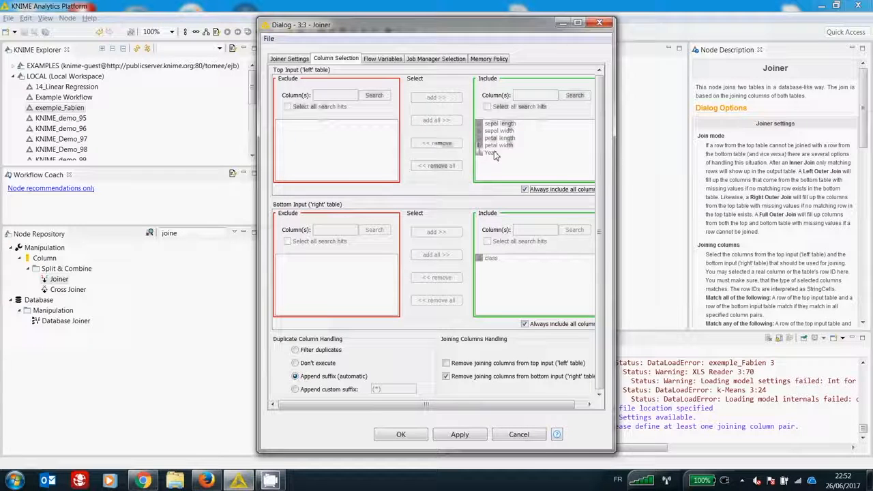
click(491, 152)
click(437, 144)
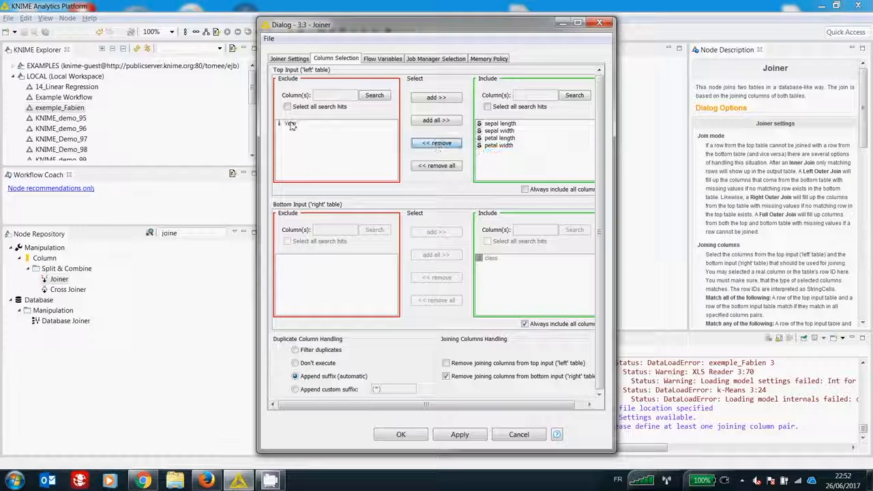
click(438, 99)
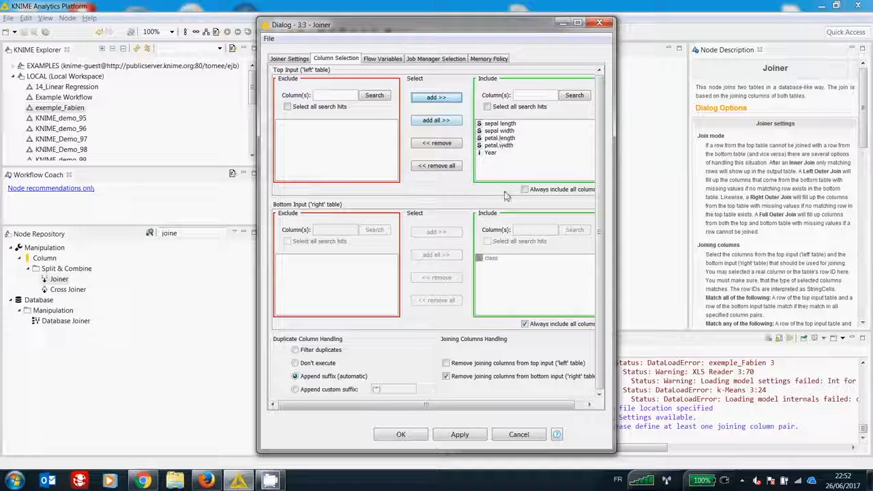
Step: Confirm the Joiner settings and execute the node
click(400, 434)
right_click(387, 193)
click(407, 204)
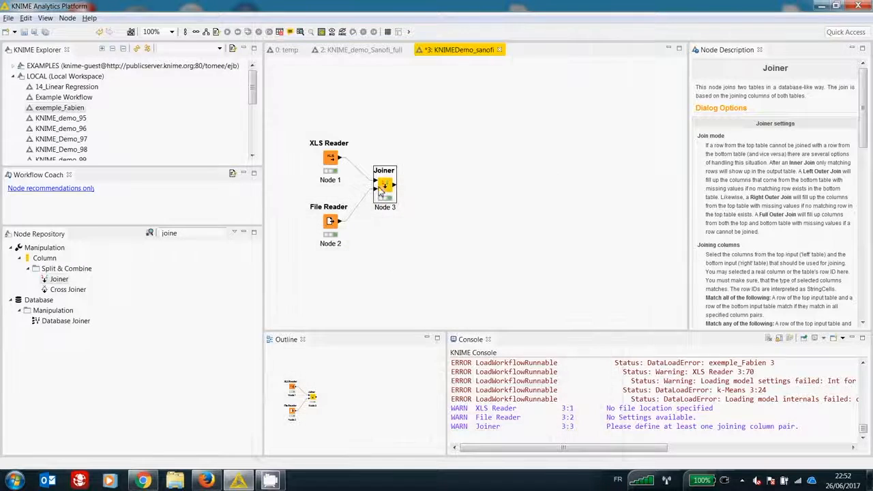
Step: Search the node repository for "string to numb" and add a String To Number node connected to the Joiner's output
double_click(170, 233)
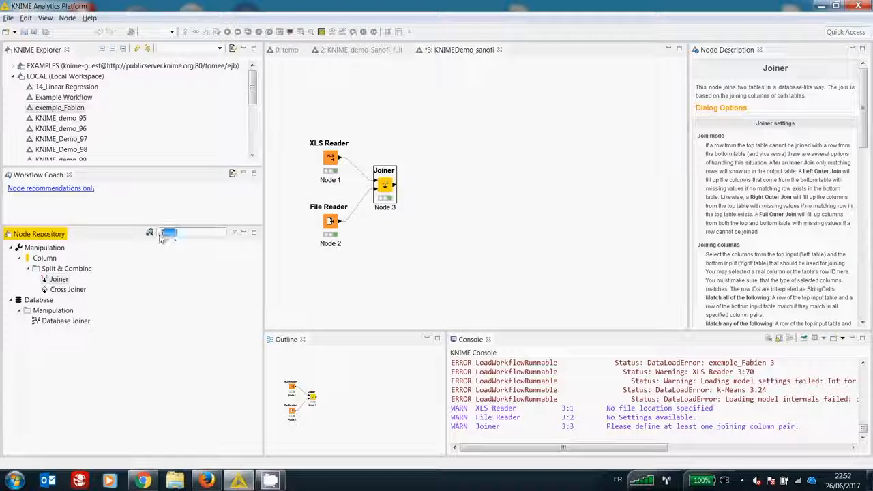
text(string)
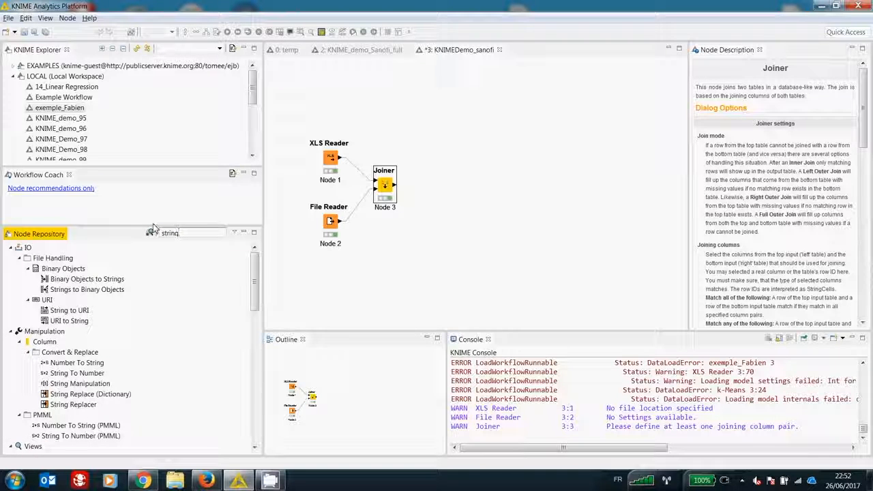
text( to numb)
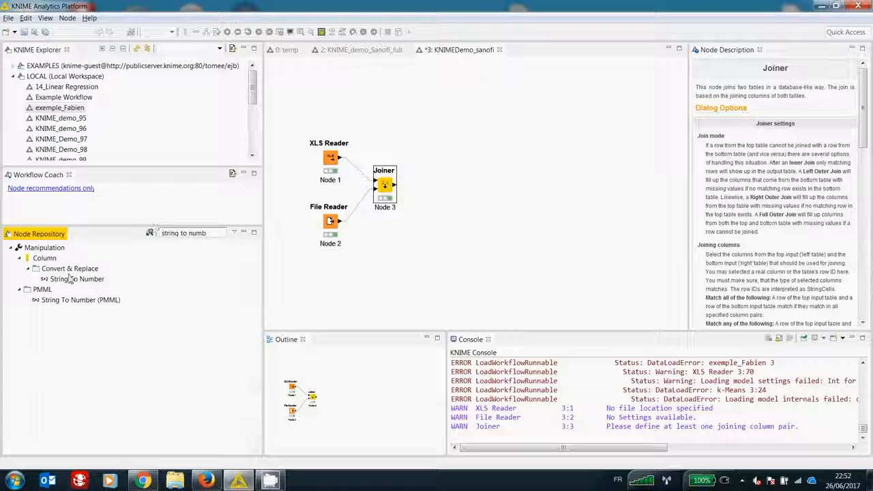
drag(69, 280, 440, 191)
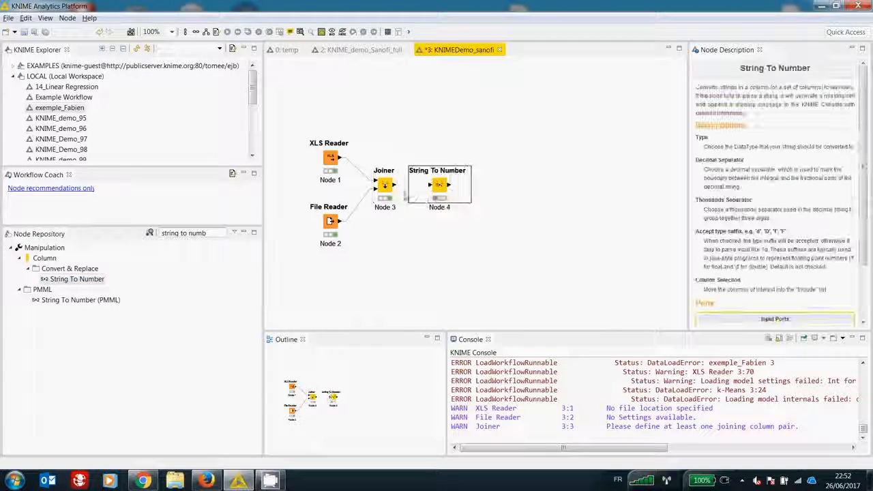
Step: Configure the String To Number node to exclude the class column from conversion to Number (double), and execute it
double_click(440, 188)
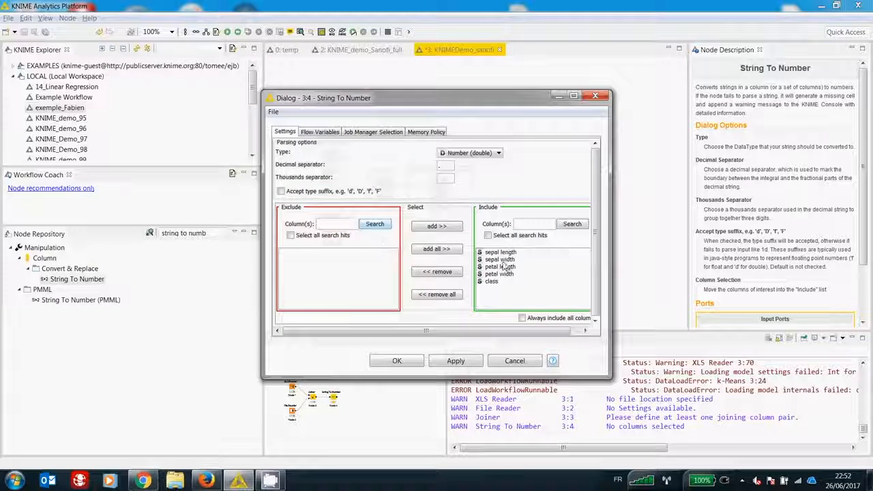
double_click(492, 281)
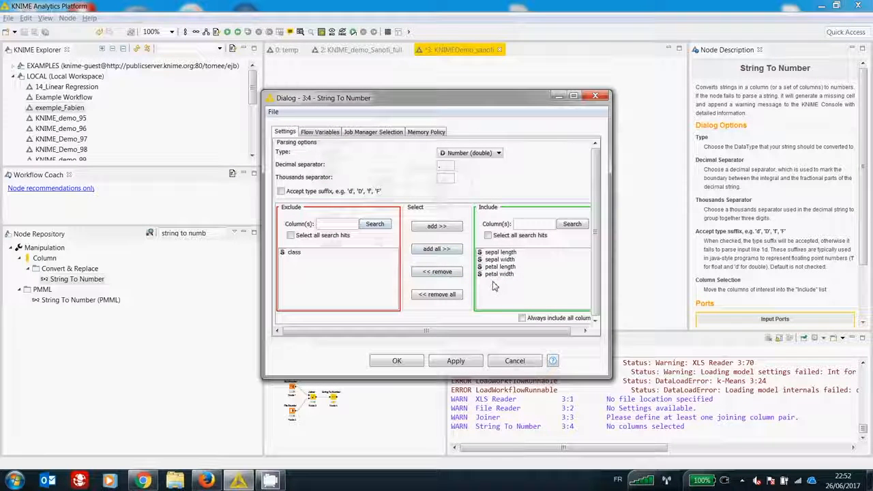
click(399, 361)
right_click(435, 189)
click(437, 187)
Step: Examine the column types in the String To Number node's transformed output, and close the table view
right_click(441, 187)
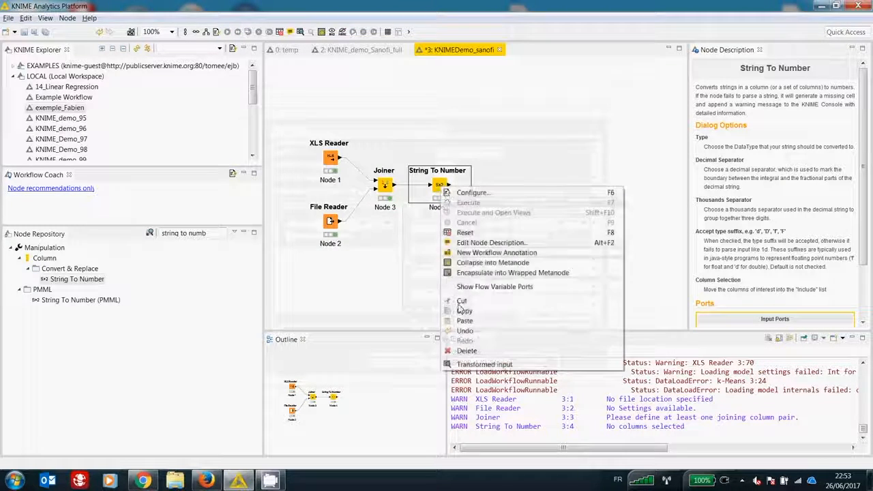
click(484, 364)
click(417, 179)
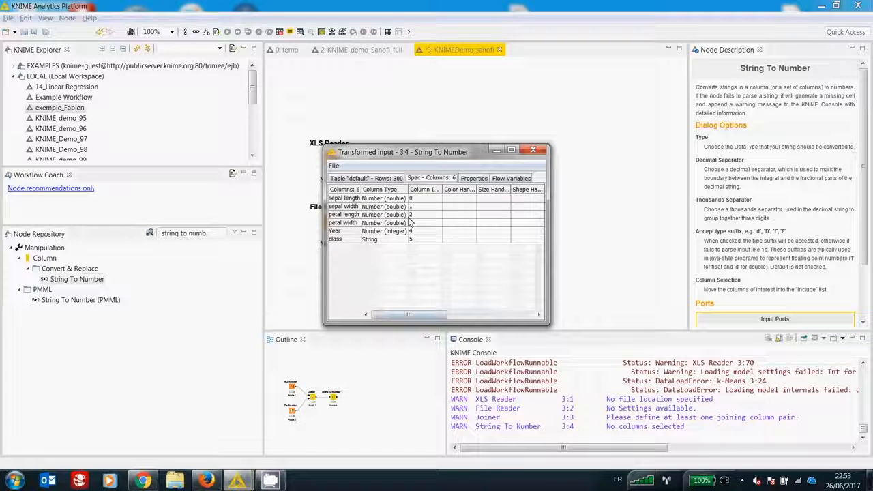
click(533, 151)
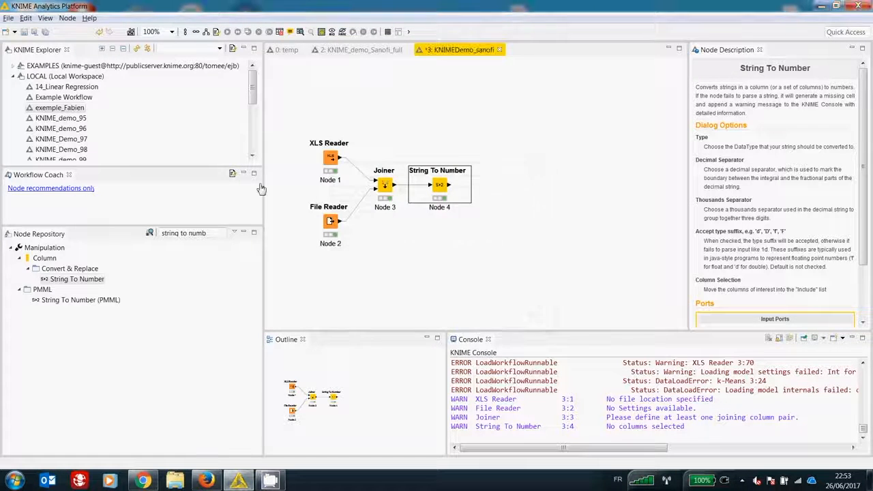
Step: Search the node repository for "column re" and add a Column Rename node connected to the String To Number output
triple_click(177, 234)
text(column)
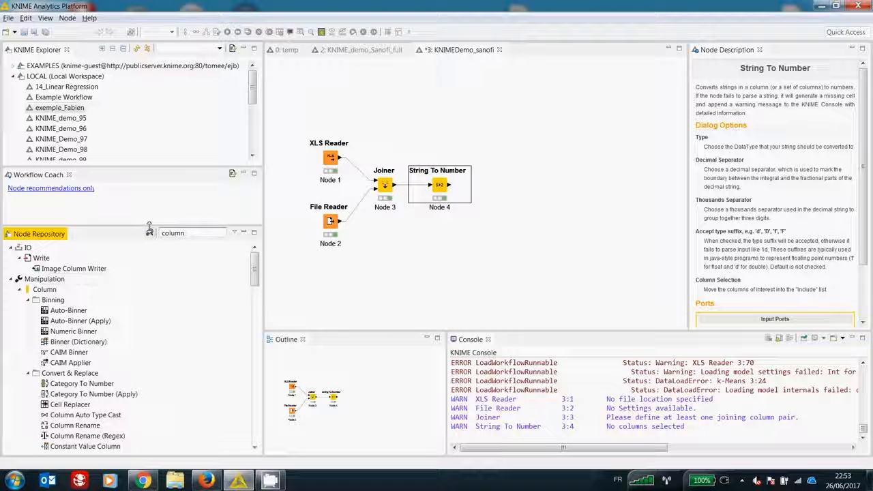
text( re)
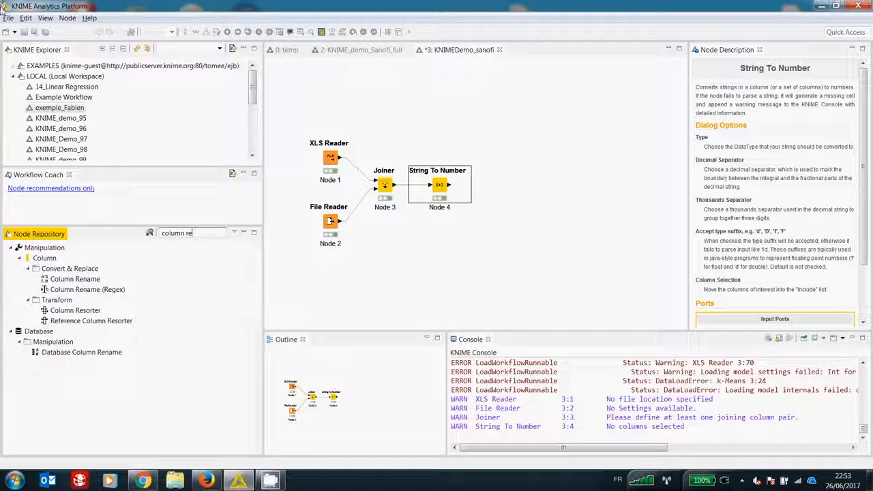
drag(75, 280, 503, 193)
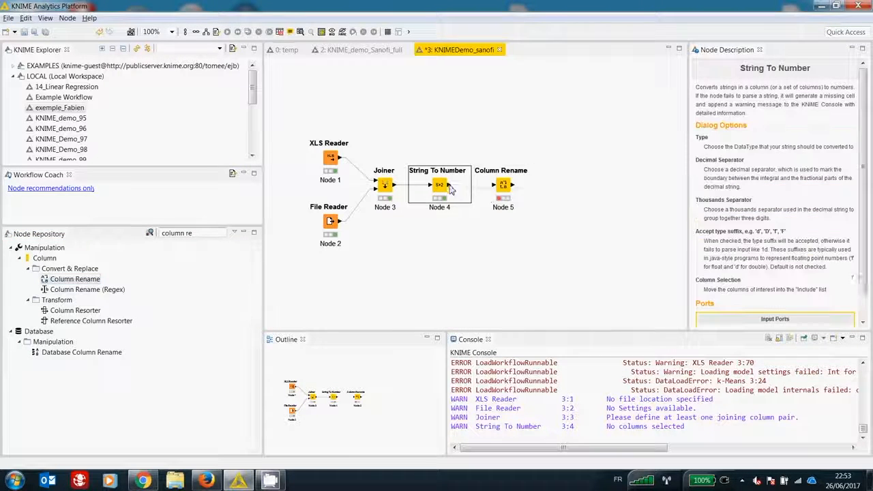
Step: In the Column Rename settings, add sepal length, sepal width, petal length and petal width to the columns to change, and enlarge the dialog
double_click(502, 190)
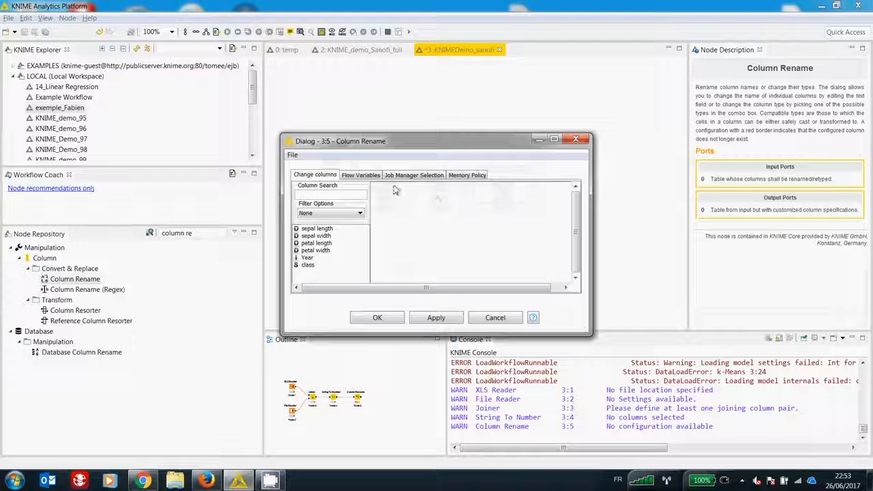
double_click(317, 228)
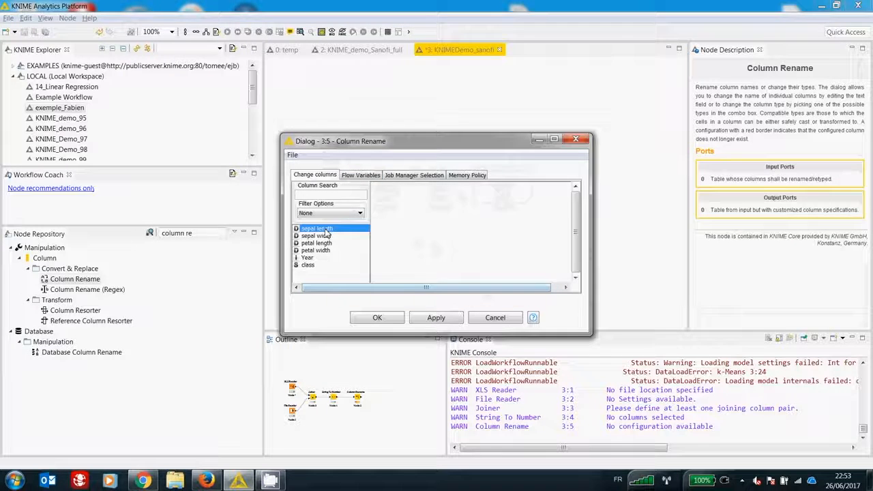
click(324, 236)
double_click(325, 236)
double_click(316, 243)
double_click(315, 250)
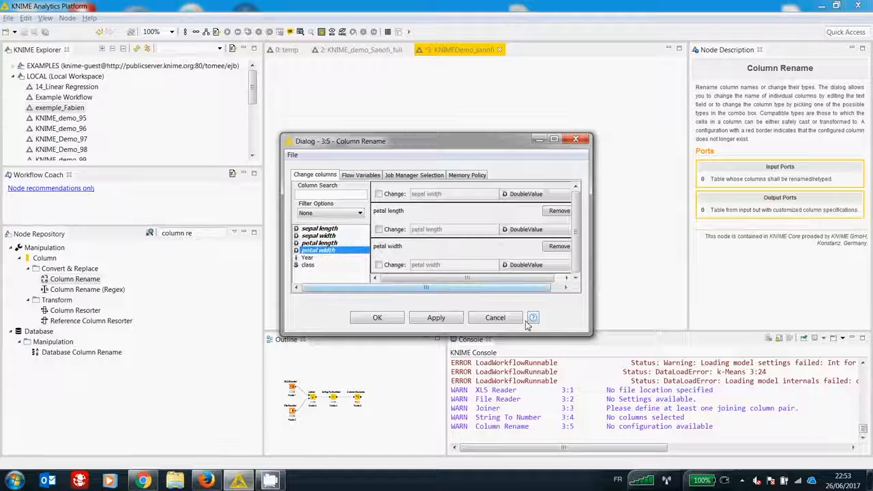
drag(592, 334, 715, 451)
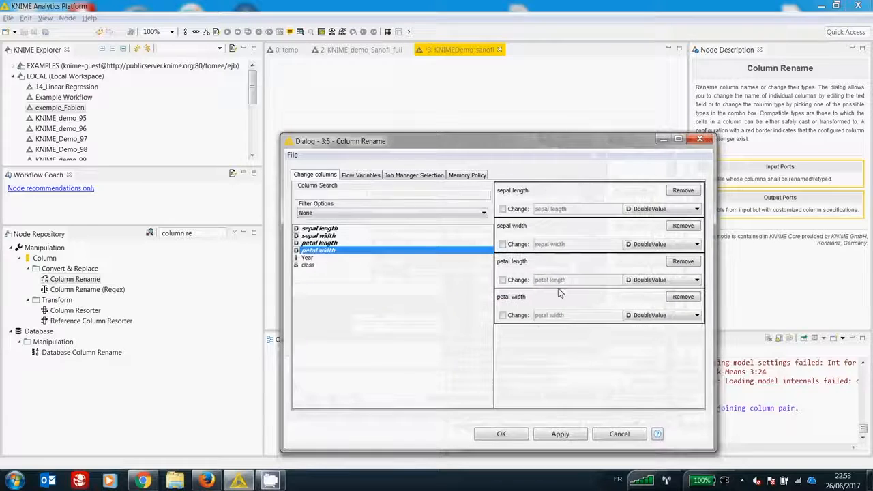
Step: Enable the name changes, rename the four columns sepal_length, sepal_width, petal_length and petal_width, and confirm the settings
click(502, 245)
click(502, 280)
click(502, 315)
click(551, 208)
key(BackSpace)
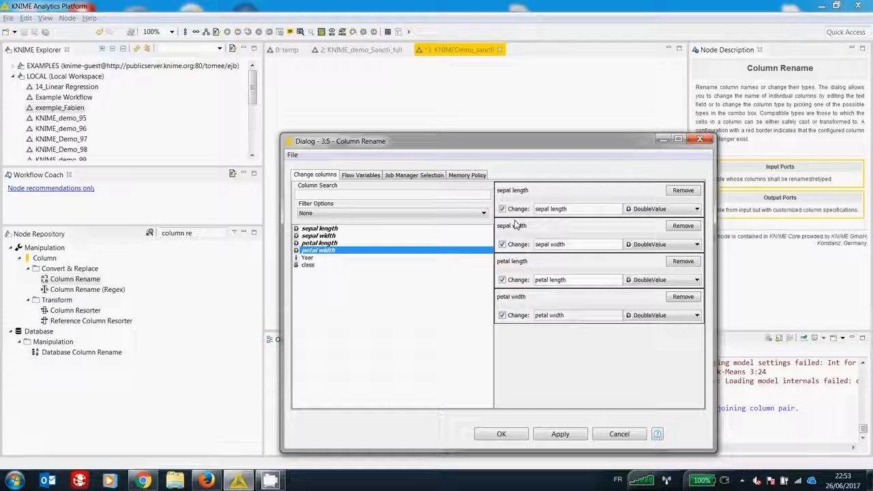
click(553, 244)
key(BackSpace)
text(_)
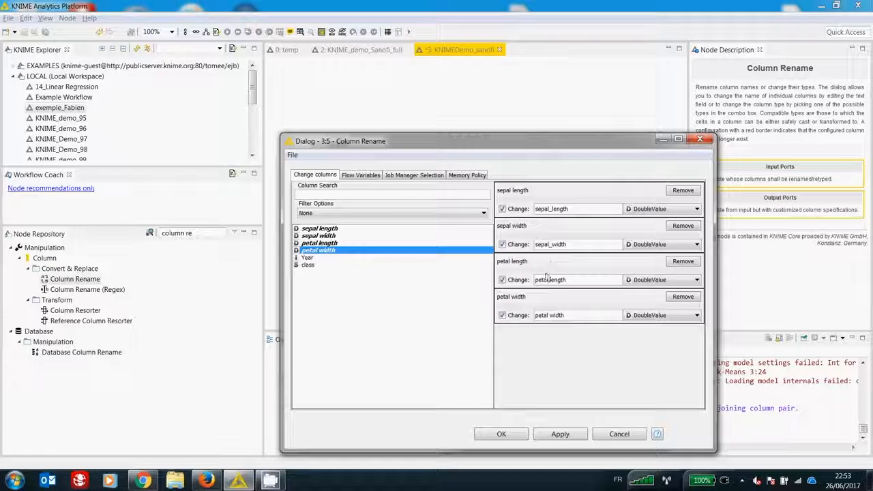
click(551, 280)
key(BackSpace)
text(_)
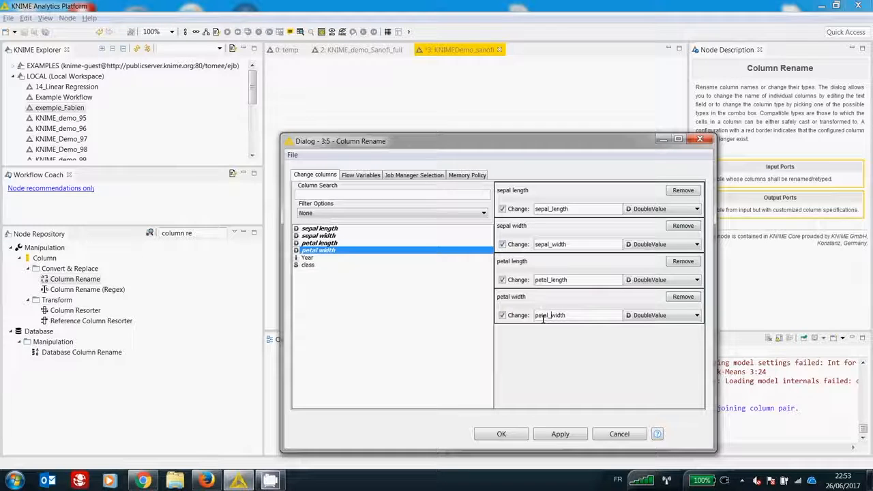
click(500, 435)
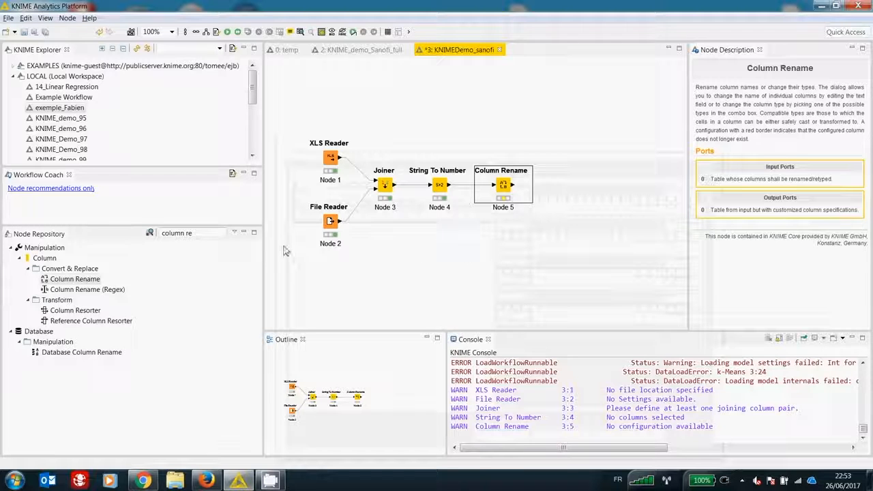
Step: Search the node repository for "string manipu" and add a String Manipulation node connected to the Column Rename output
drag(196, 234, 159, 234)
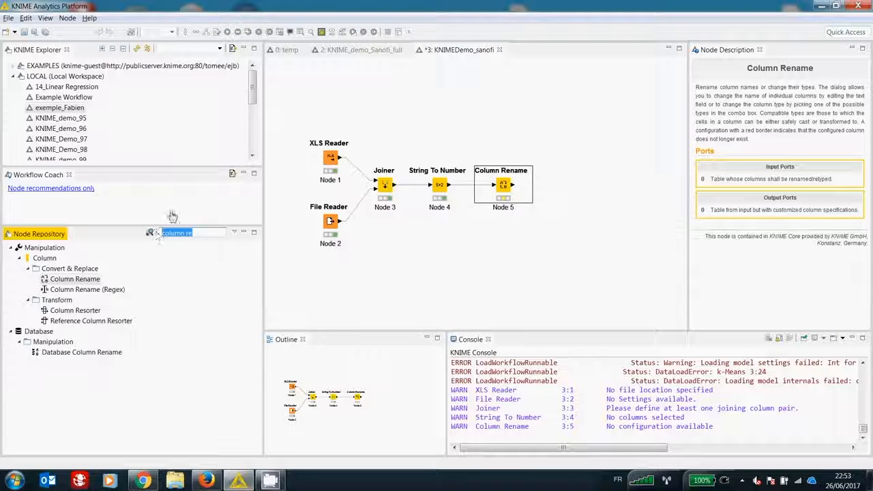
text(str)
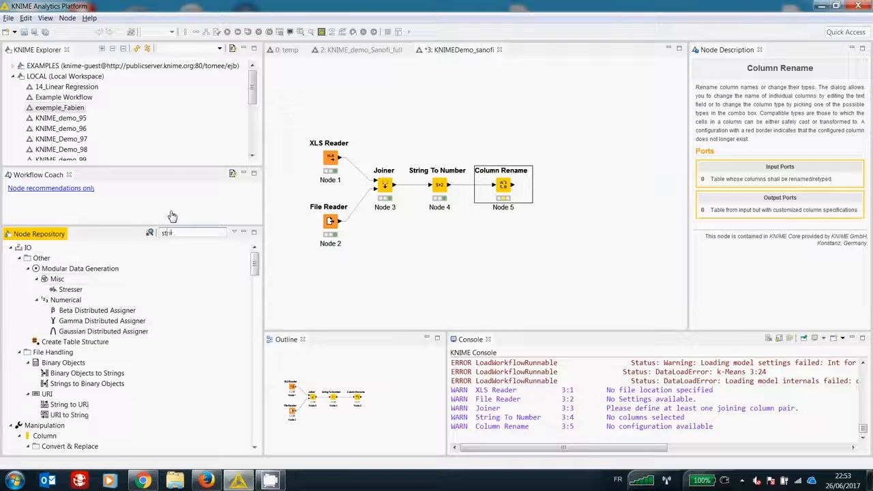
text(ing manipu)
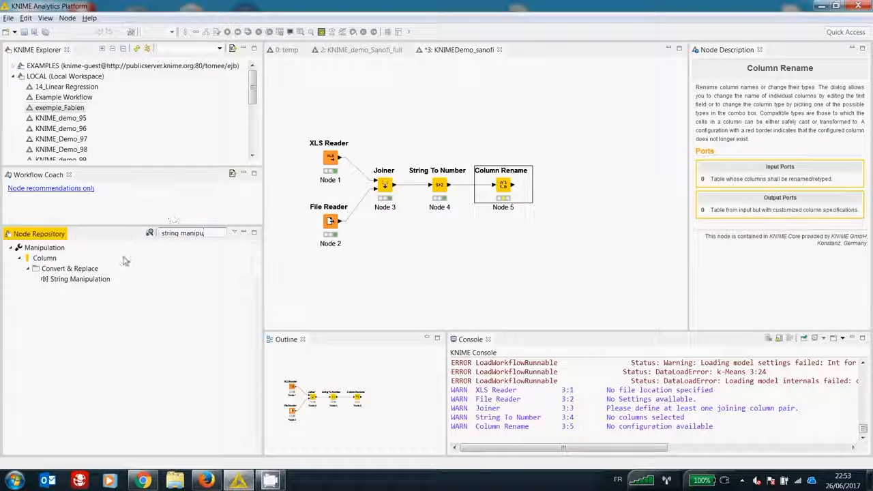
drag(80, 279, 579, 192)
drag(513, 185, 567, 188)
Step: Execute the Column Rename node and check the columns in its Renamed/Retyped table
right_click(502, 184)
click(523, 201)
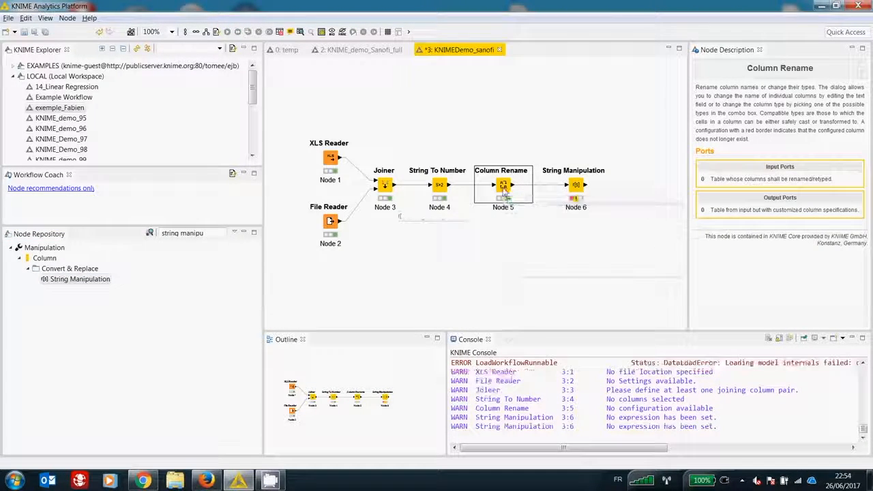
right_click(503, 189)
click(566, 419)
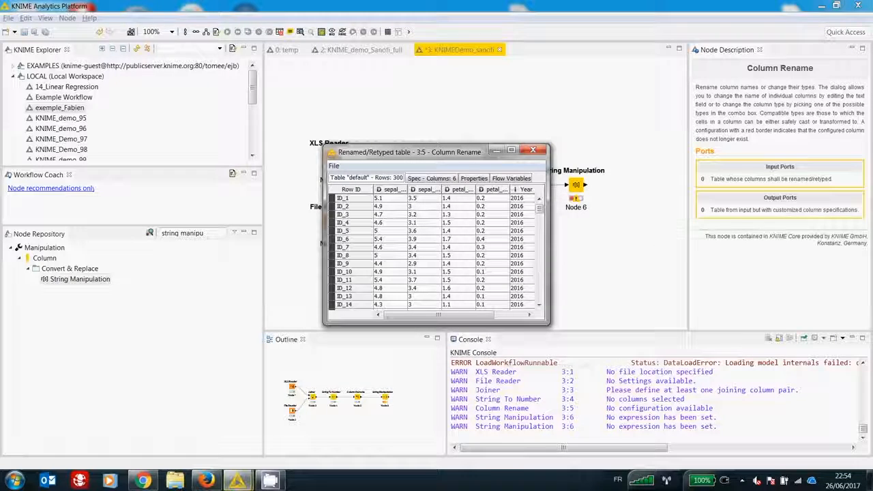
drag(546, 322, 665, 395)
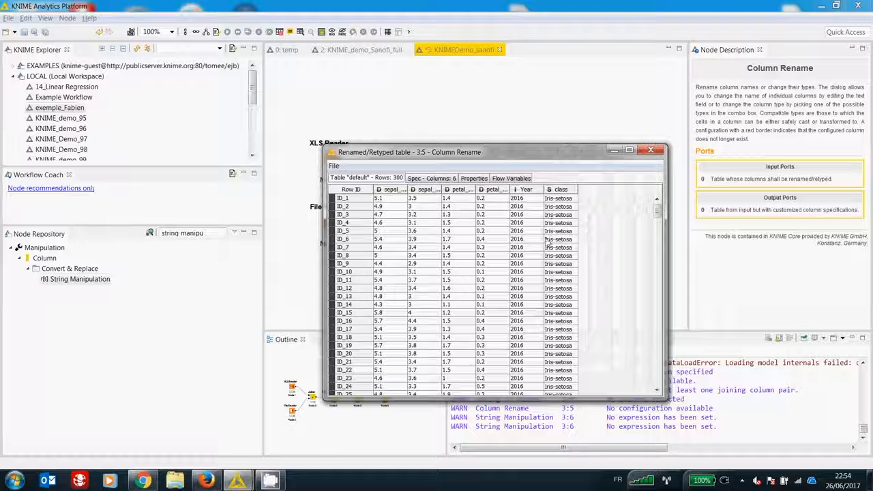
click(654, 150)
Step: In the String Manipulation settings, start the expression with the substr(str, start) function on the class column
click(575, 188)
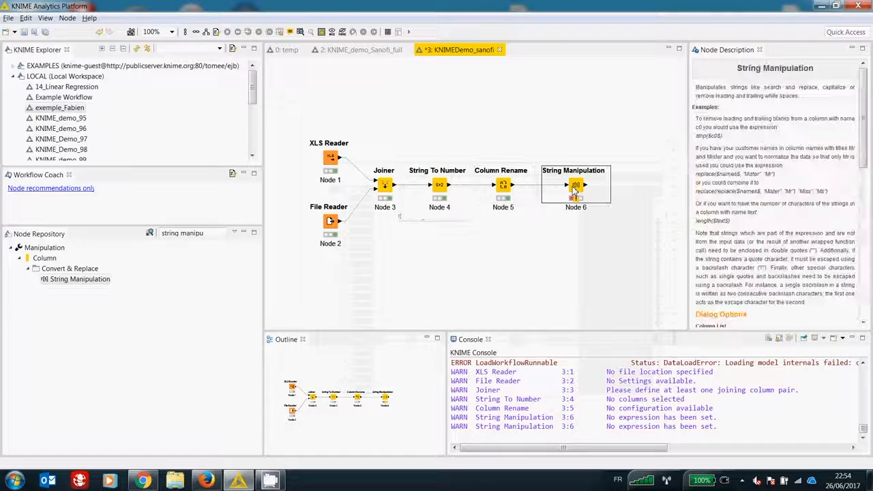
right_click(573, 188)
click(592, 195)
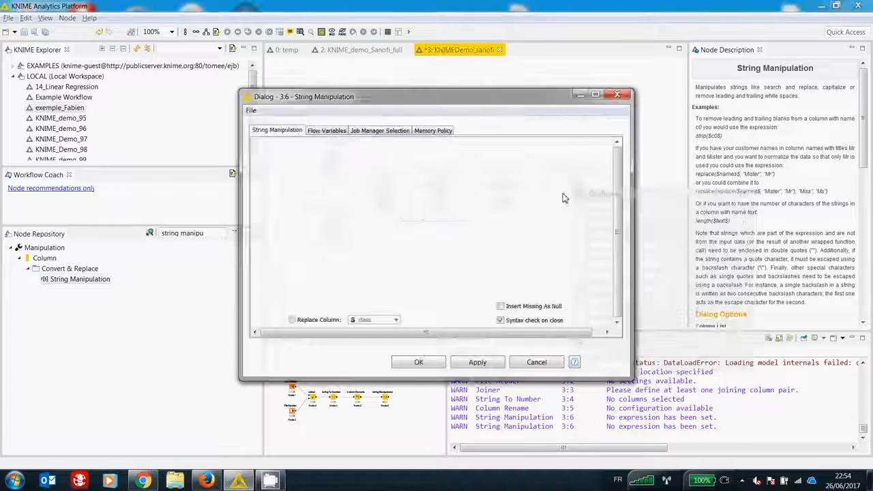
drag(441, 192, 382, 226)
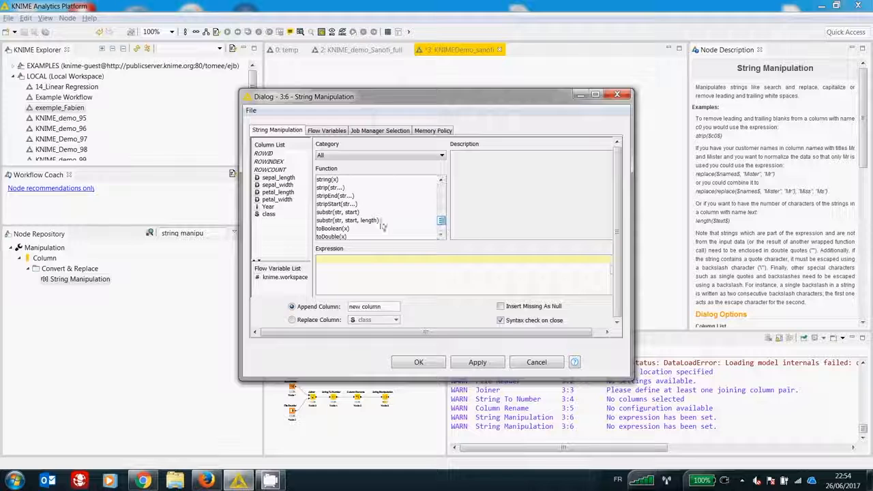
double_click(328, 212)
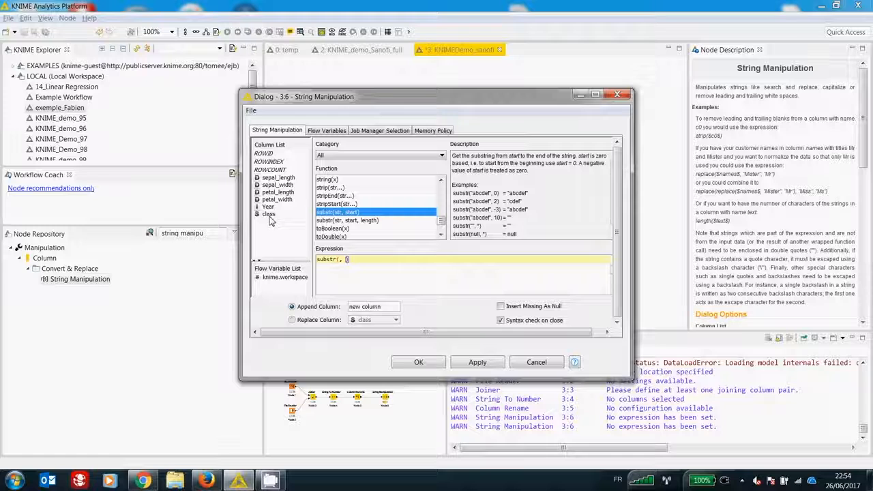
click(368, 259)
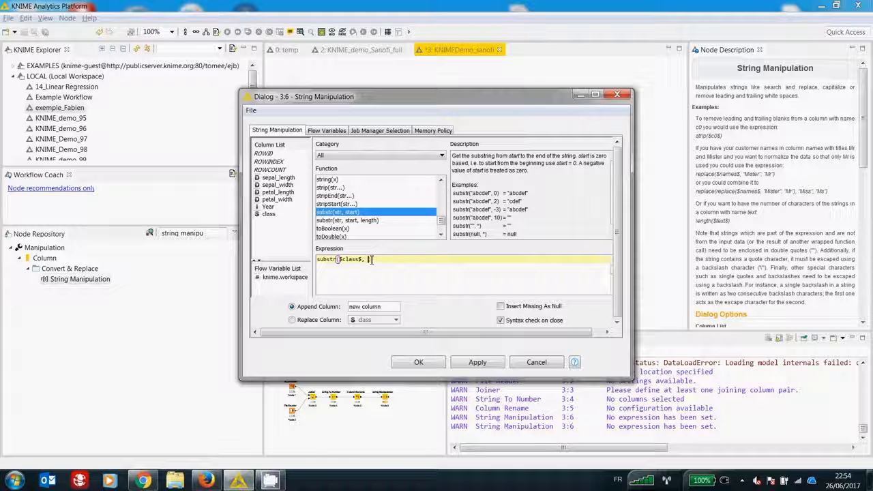
Step: Enter indexOf($class$, "-")+1 as the start argument of the substr expression
drag(443, 217, 443, 196)
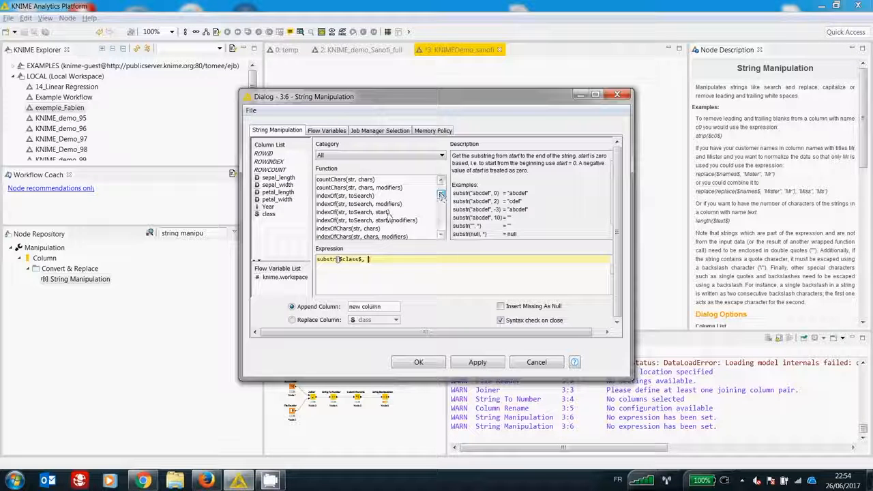
double_click(345, 196)
double_click(268, 214)
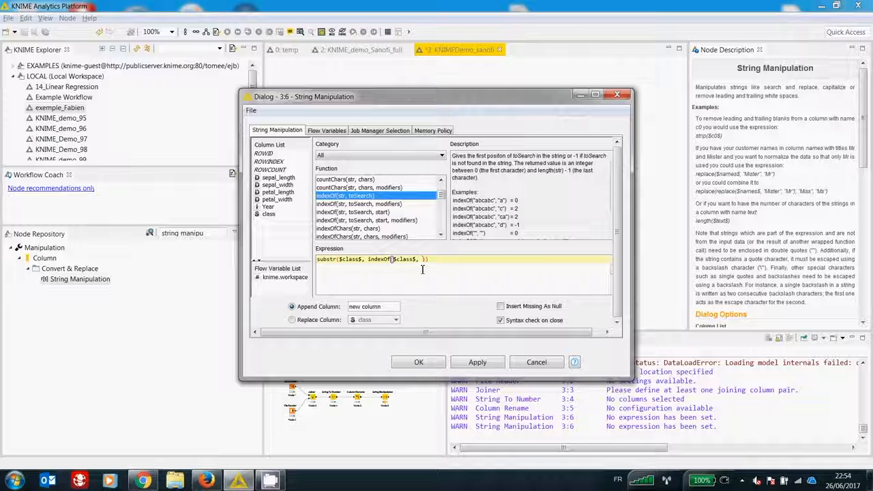
text("-"))
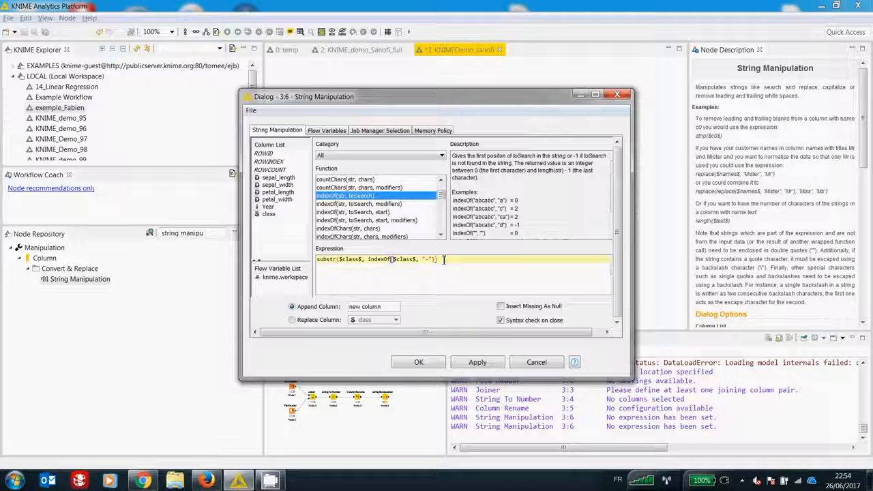
text(+1))
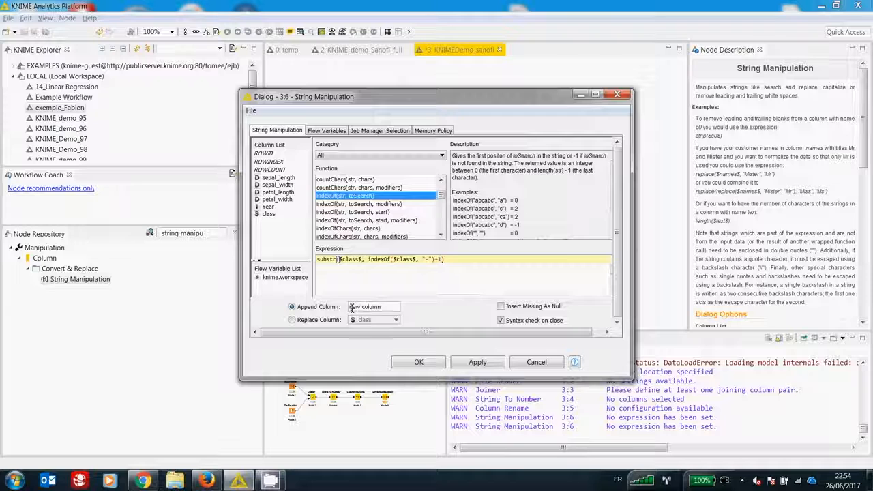
Step: Output the expression's result as an appended column named class_new and confirm the String Manipulation settings
click(293, 320)
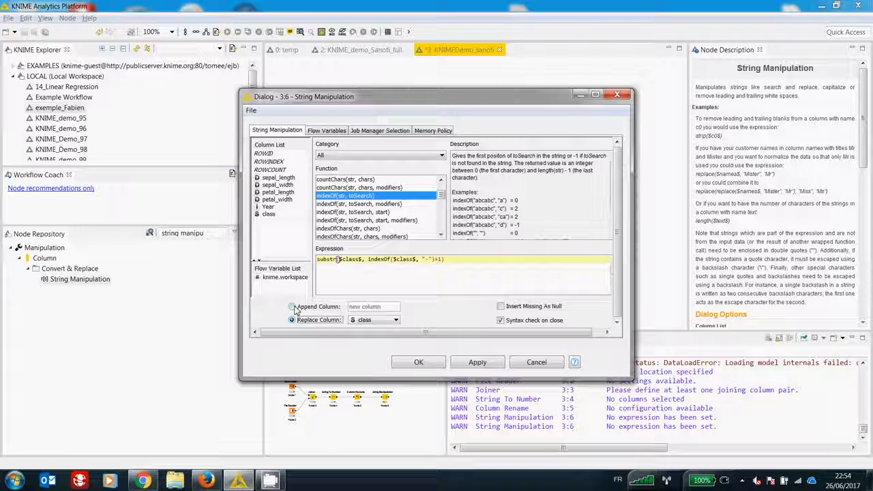
click(293, 308)
drag(350, 308, 420, 311)
text(qlass_new)
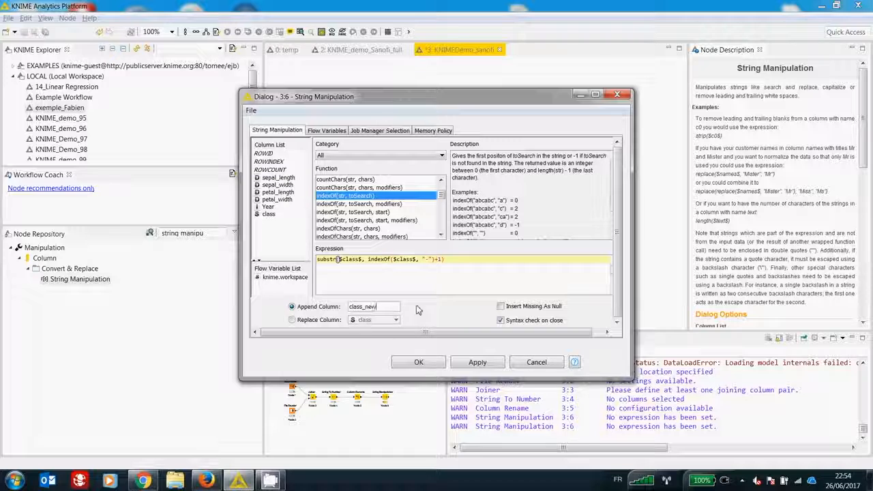
click(417, 364)
Step: Execute the String Manipulation node and open its Appended table, enlarged to show the class_new column
right_click(577, 194)
click(607, 265)
right_click(581, 180)
click(617, 358)
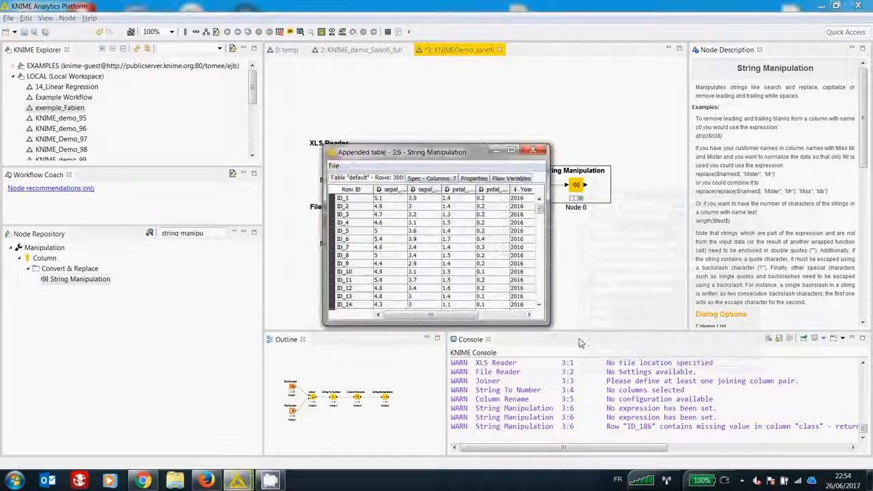
drag(553, 322, 690, 383)
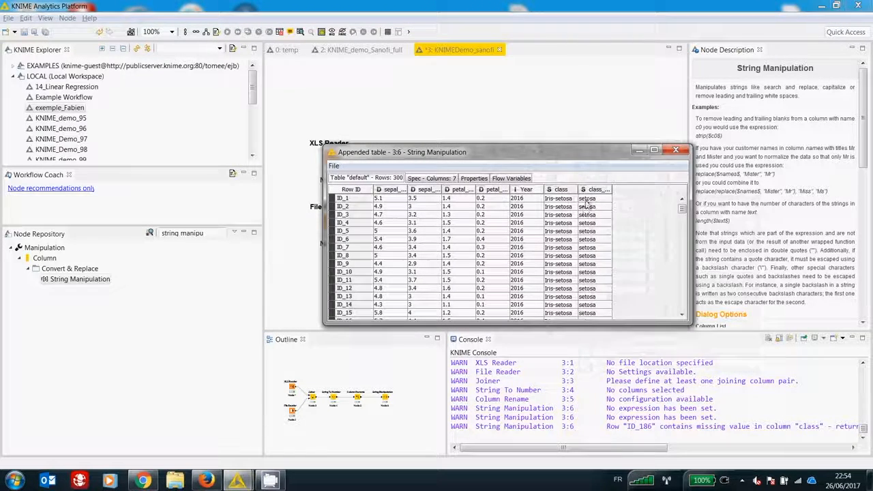
Step: Check the class_new values in the String Manipulation output against the class column and close the table
drag(588, 198, 595, 254)
drag(612, 189, 682, 247)
click(676, 149)
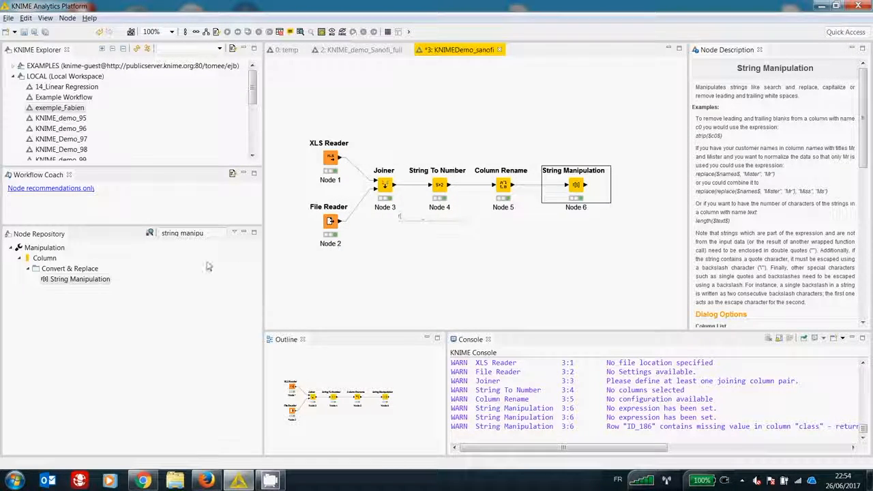
Step: Add a Pie chart node from the Views category and connect the String Manipulation output to it
click(210, 233)
click(149, 232)
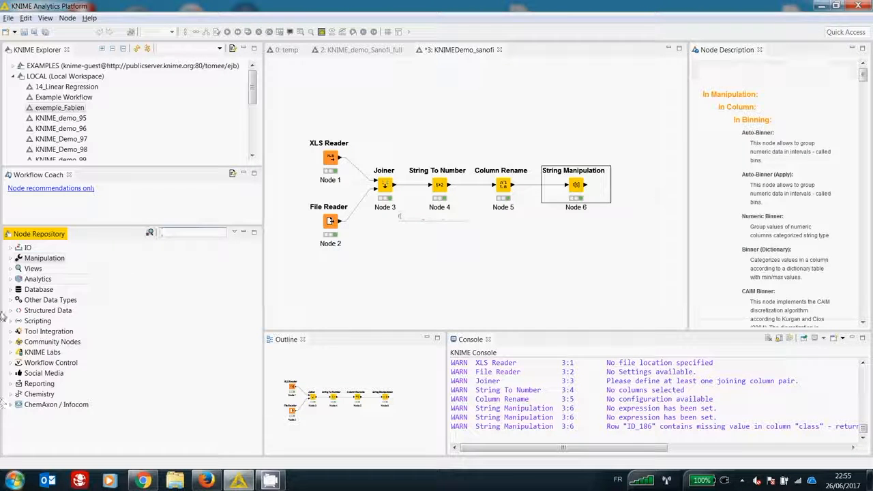
click(10, 268)
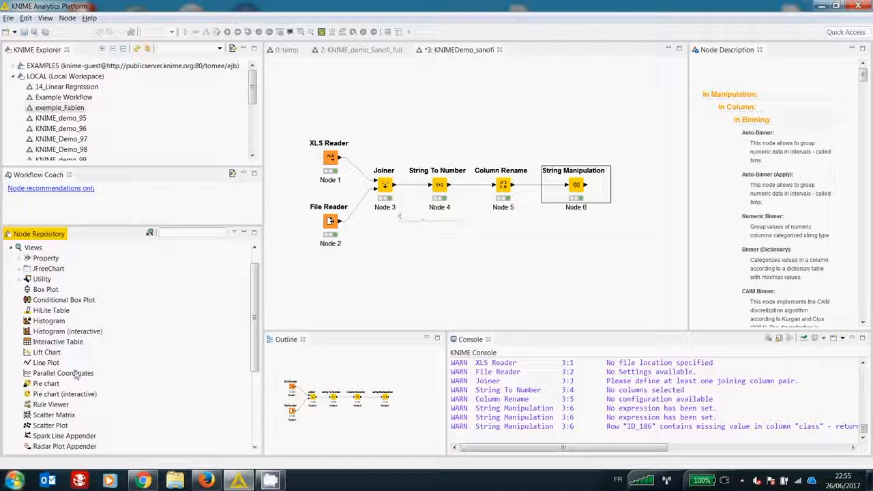
mouse_move(46, 383)
mouse_down()
mouse_move(609, 141)
mouse_move(602, 133)
mouse_up()
drag(585, 185, 595, 131)
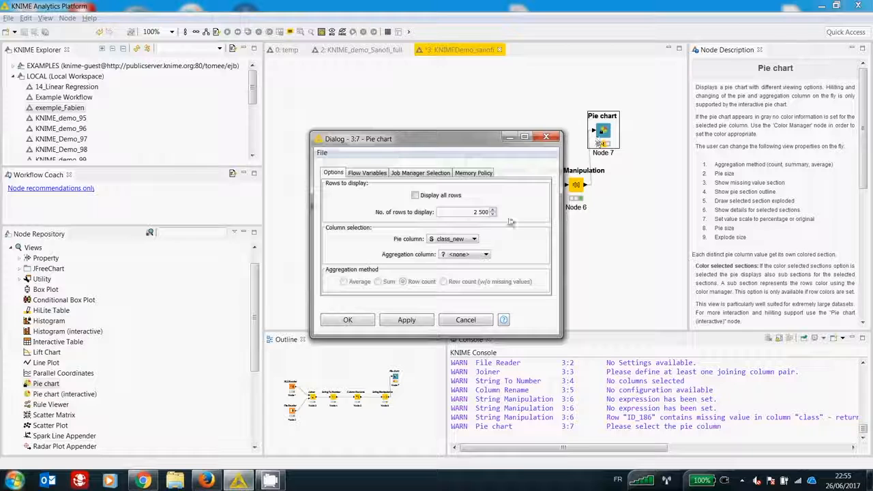
Step: Set the pie column of the Pie chart node to class and confirm its settings
click(449, 240)
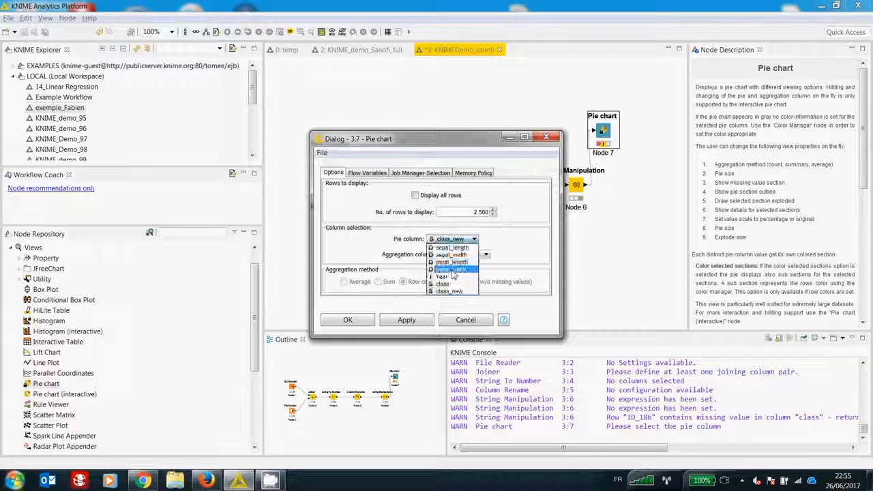
click(453, 287)
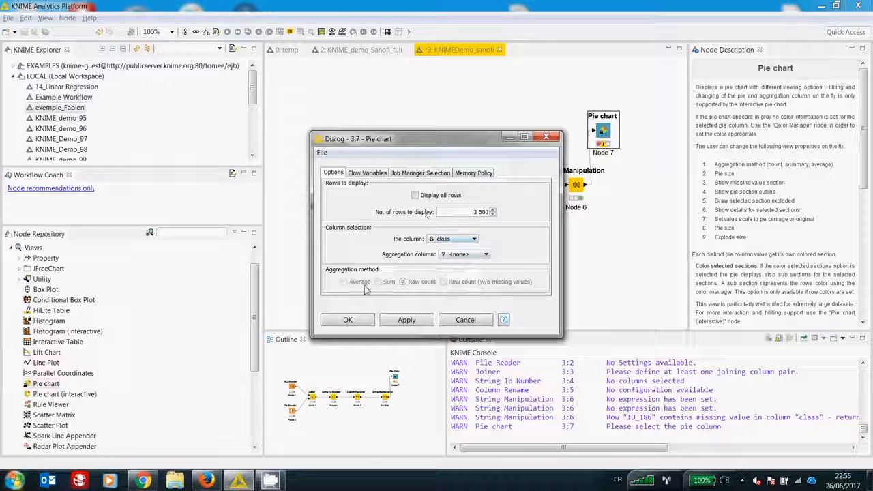
click(347, 320)
Step: Execute the Pie chart node with its view, display the section labels in the Original scale and close the view
right_click(599, 132)
click(648, 166)
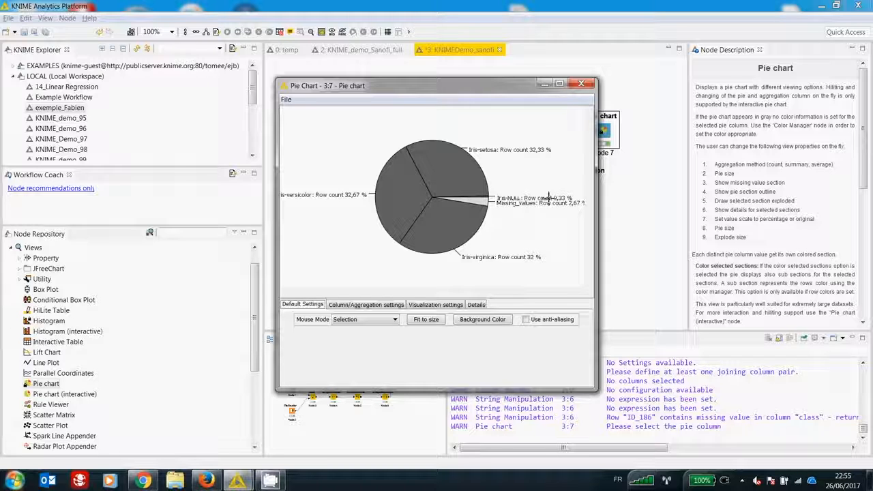
click(389, 307)
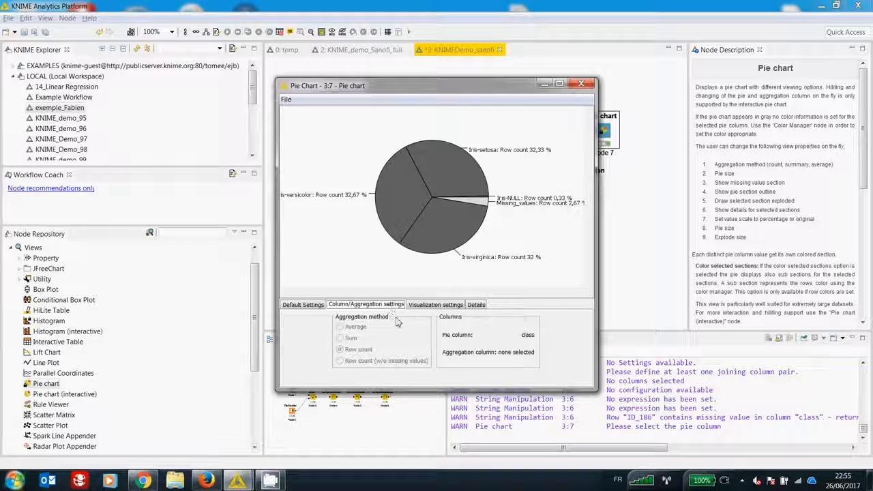
click(433, 304)
click(455, 335)
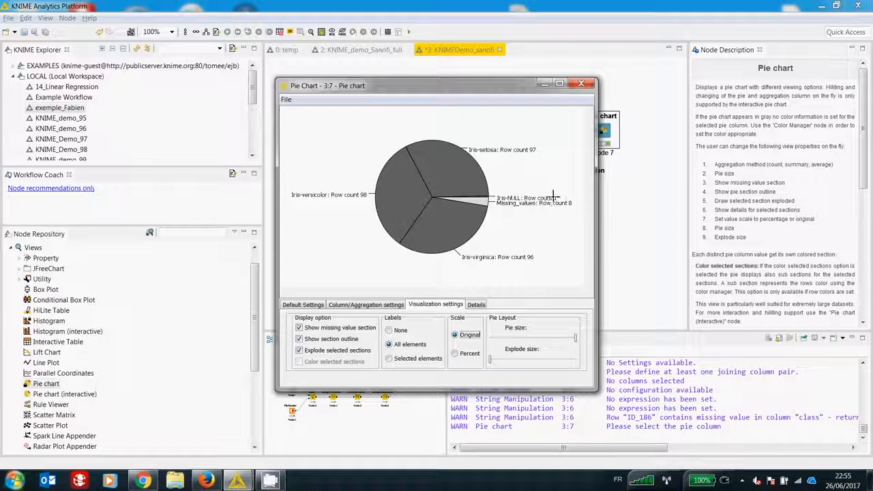
click(585, 86)
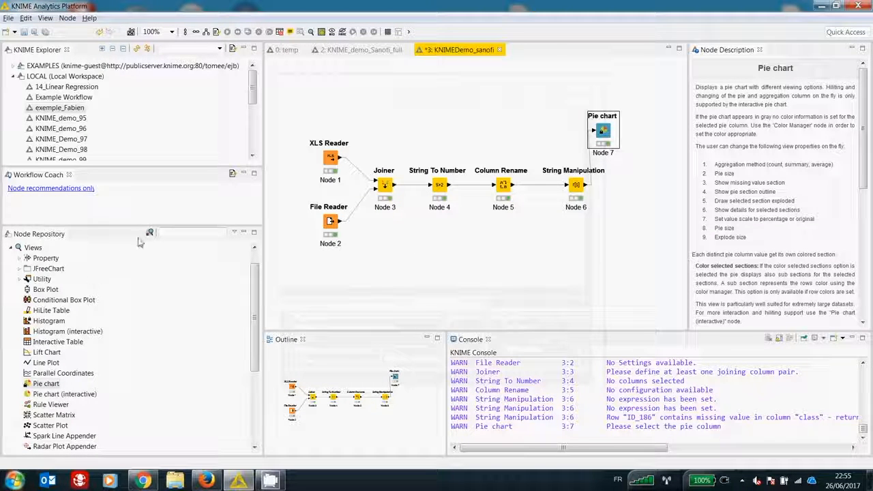
Step: Find the Statistics node in the repository, add it below String Manipulation and connect it to that node's output
click(178, 233)
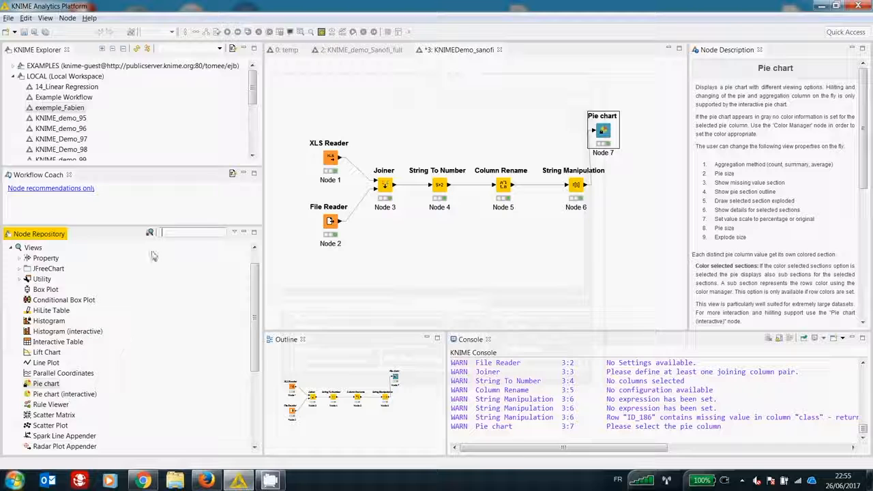
text(statistics)
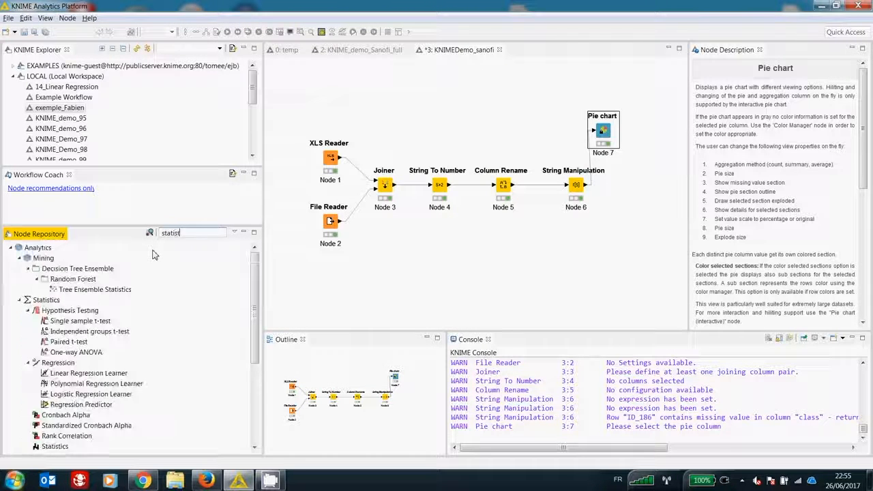
drag(54, 446, 606, 249)
drag(587, 185, 604, 243)
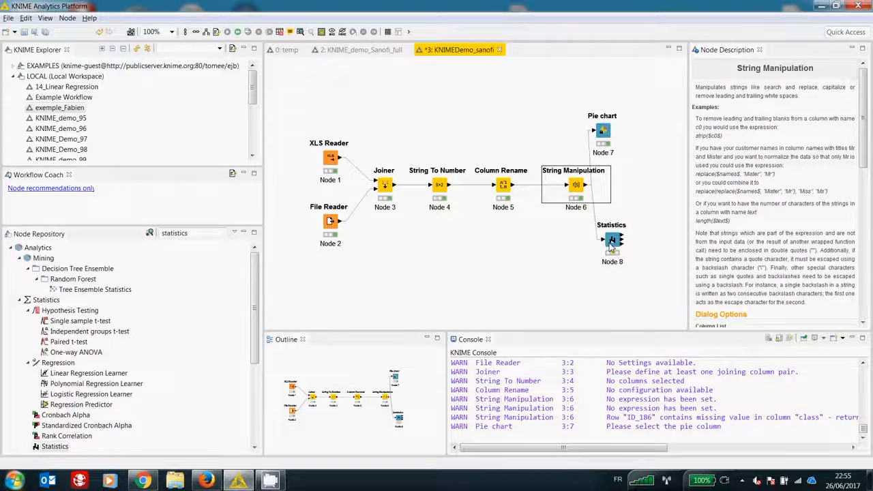
Step: Configure the Statistics node to include class and class_new as nominal columns and confirm the settings
right_click(611, 243)
click(637, 249)
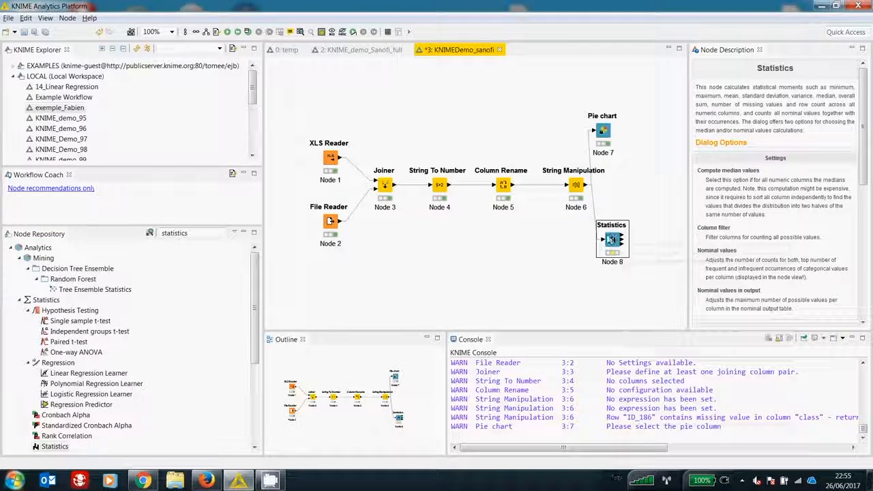
double_click(491, 216)
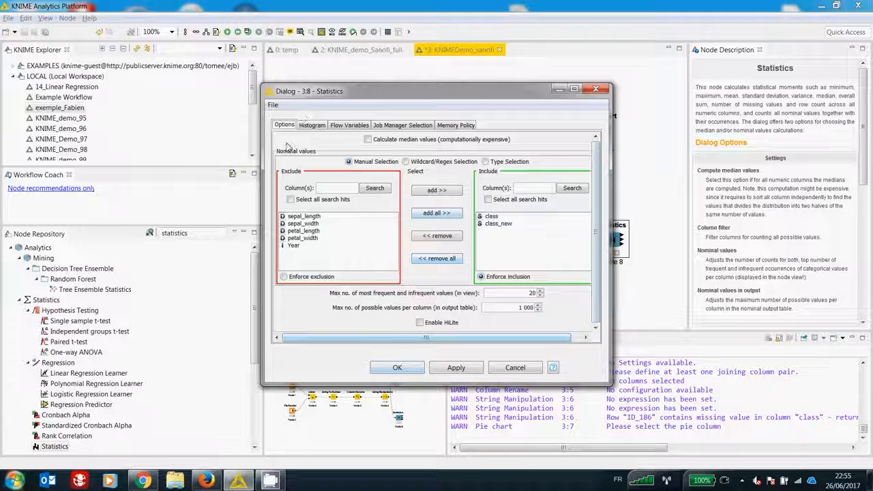
click(396, 368)
Step: Execute the Statistics node with its view and examine the sepal_width maximum and petal_length minimum among the numeric statistics
right_click(614, 240)
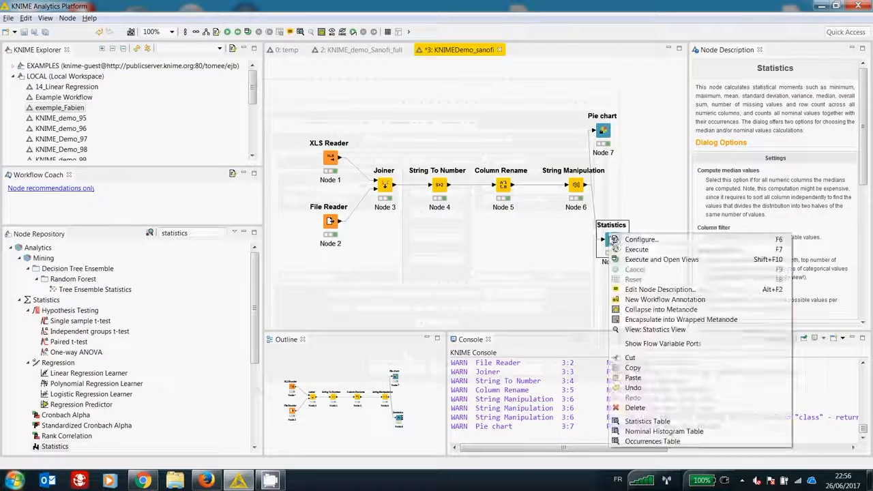
click(636, 260)
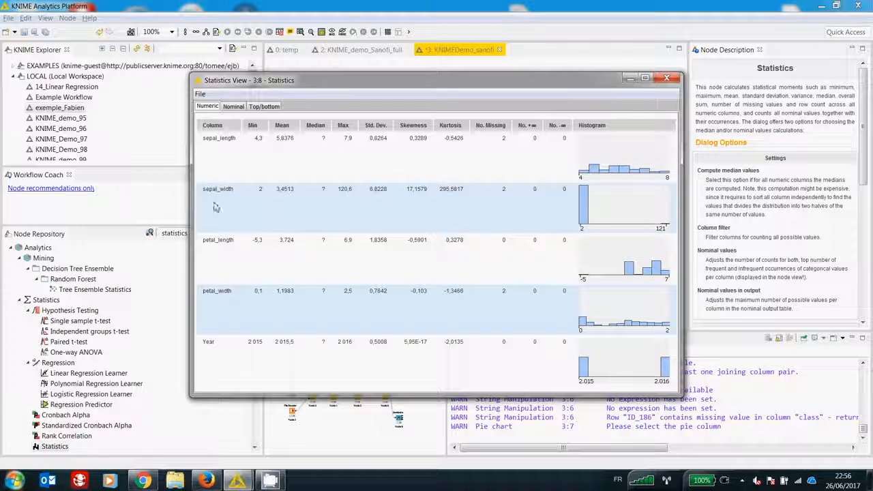
drag(681, 395, 720, 410)
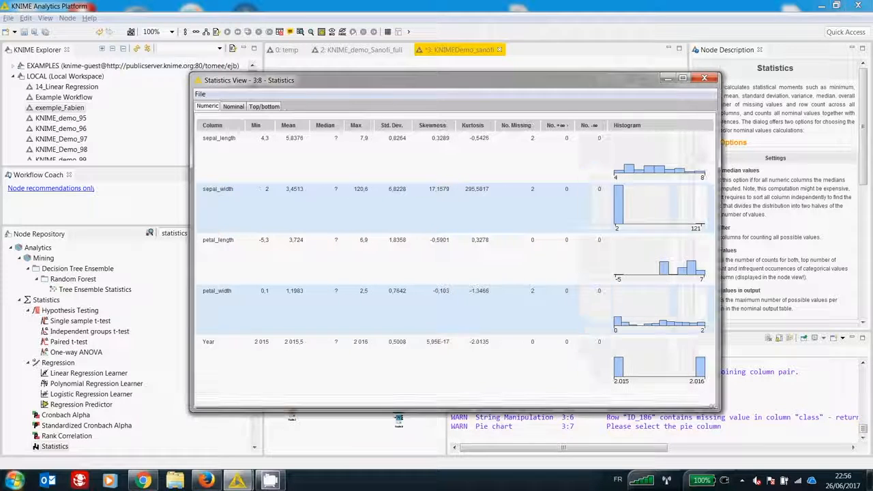
double_click(361, 189)
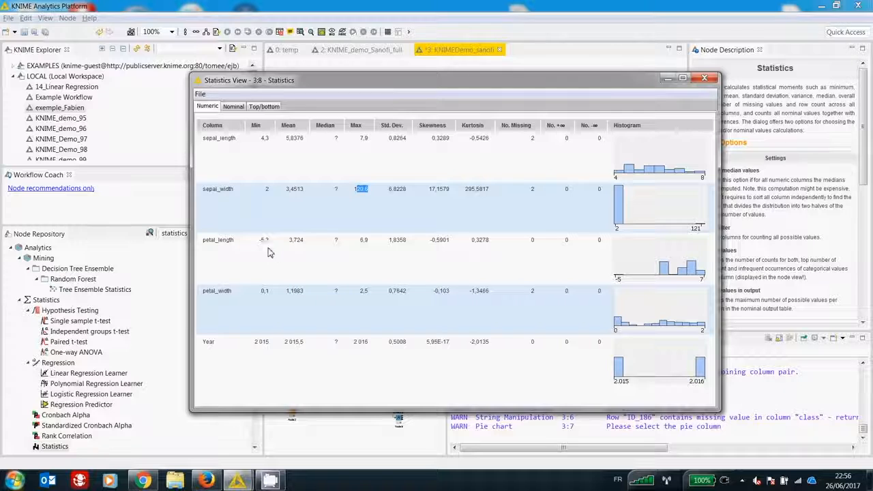
drag(258, 247, 273, 243)
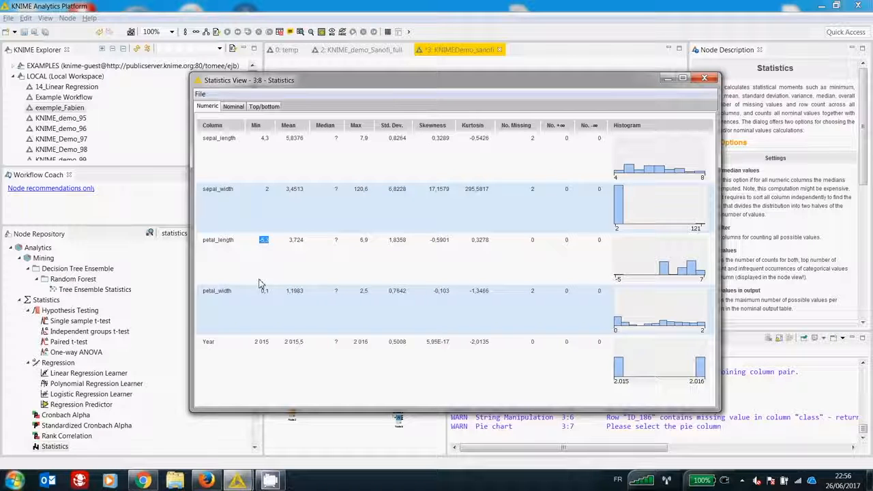
Step: Examine the bars of the class histogram in the nominal statistics and close the Statistics view
click(233, 106)
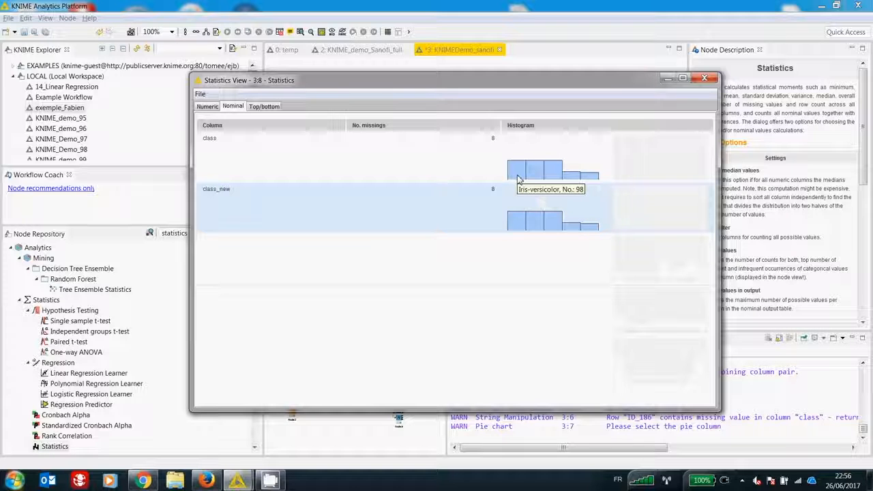
mouse_move(549, 177)
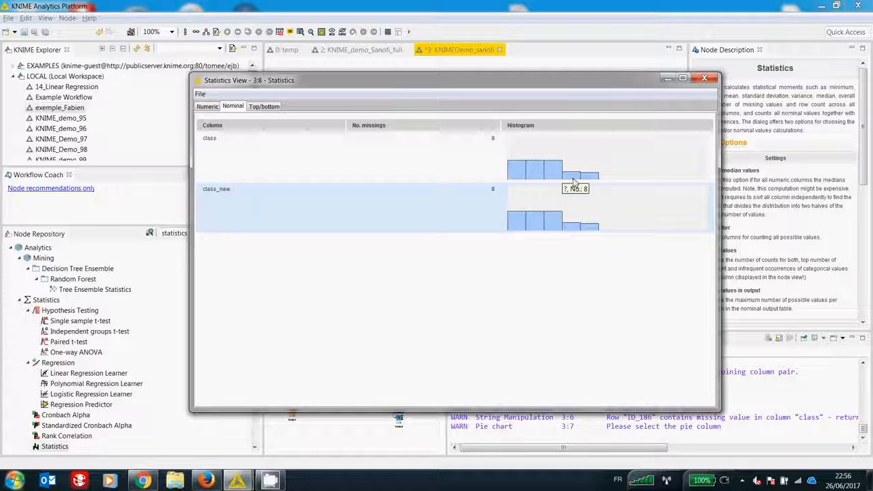
mouse_move(588, 182)
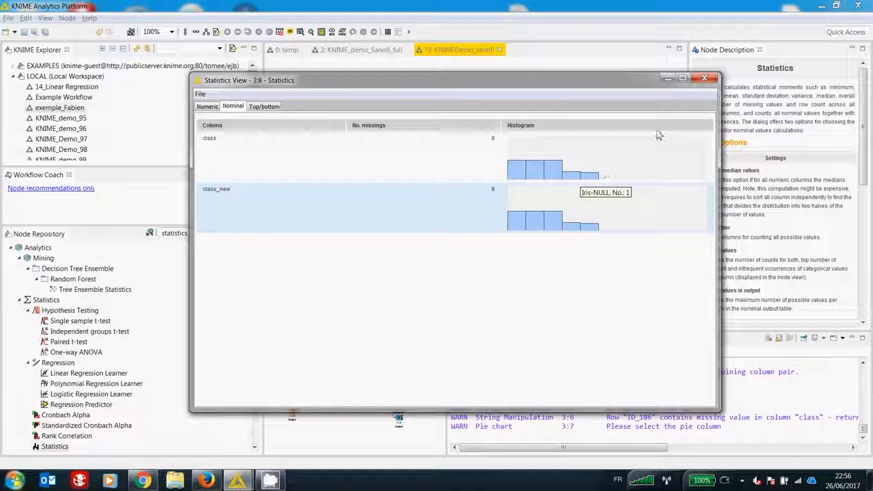
click(704, 79)
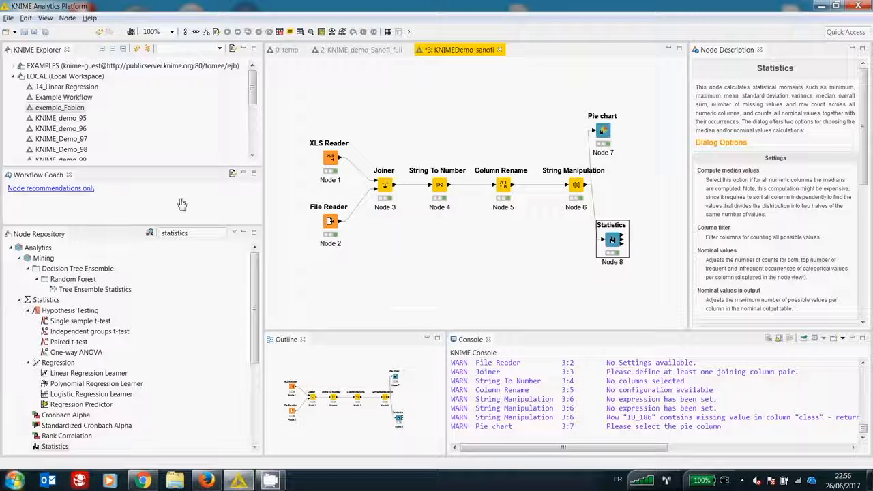
Step: Add a Missing Value node after String Manipulation, delete the duplicate copy and connect the String Manipulation output to it
double_click(200, 237)
text(missing)
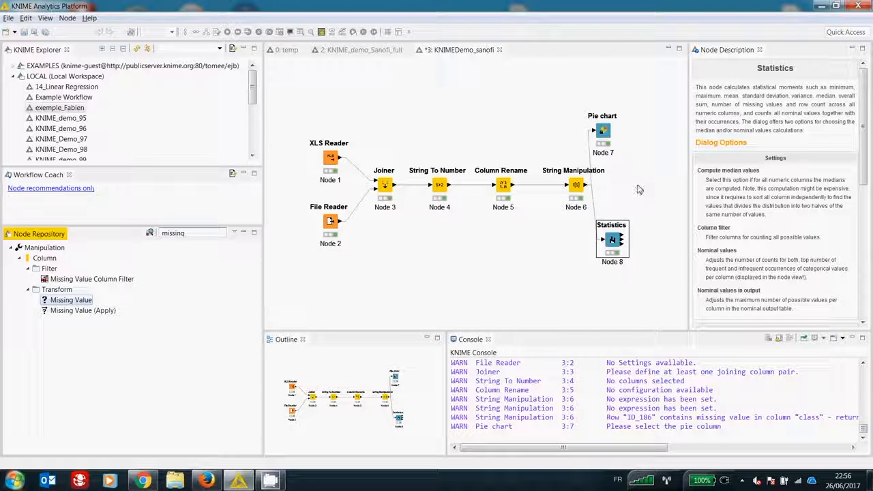
drag(75, 300, 633, 183)
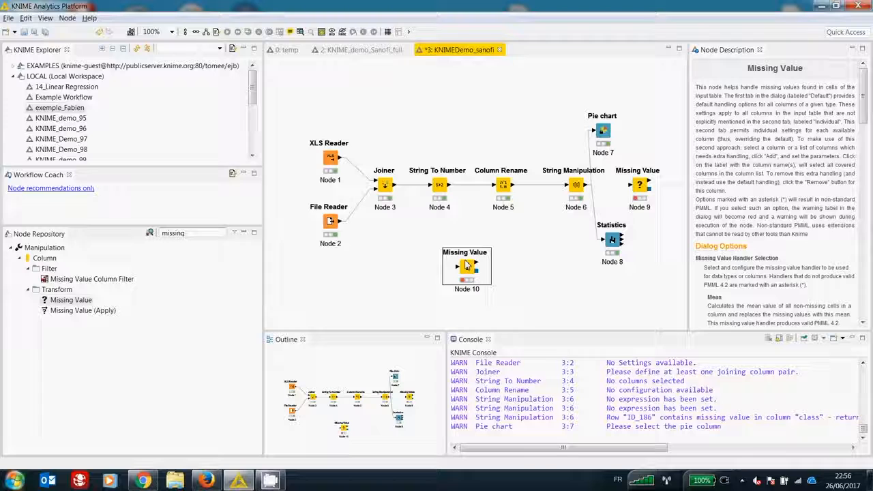
key(Delete)
drag(586, 185, 633, 185)
Step: In the Missing Value settings, set the default handling for String columns to Remove Row*
double_click(639, 187)
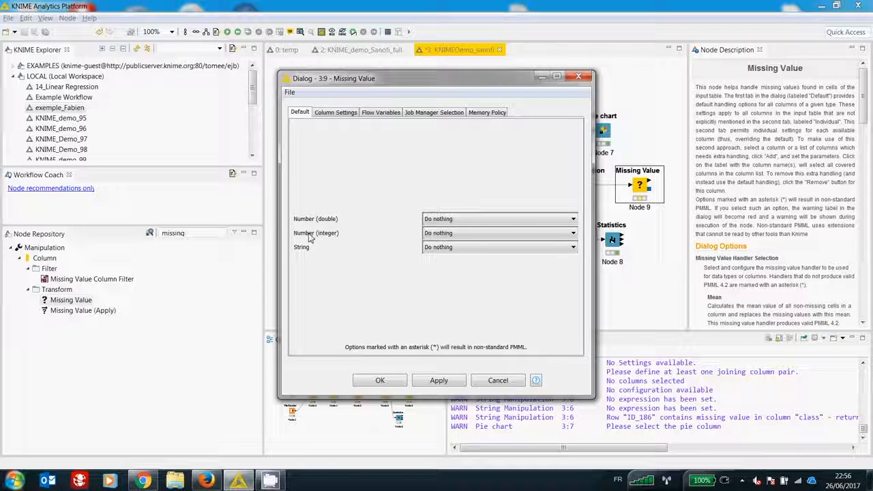
click(431, 248)
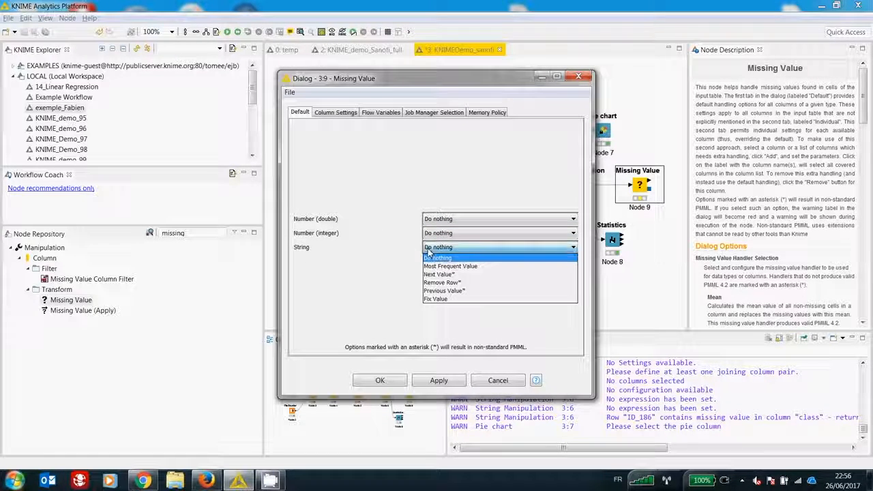
click(445, 293)
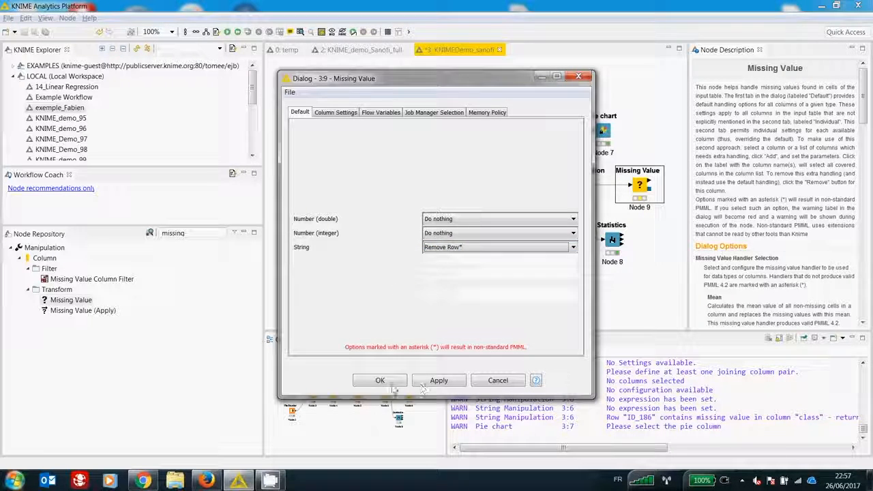
Step: Add individual missing value settings for the sepal_length, sepal_width, petal_length and petal_width columns
click(333, 115)
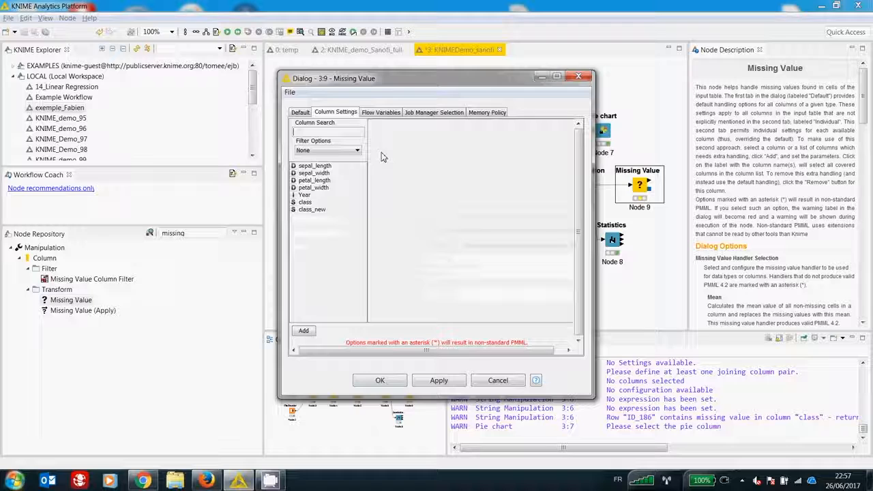
drag(592, 396, 692, 444)
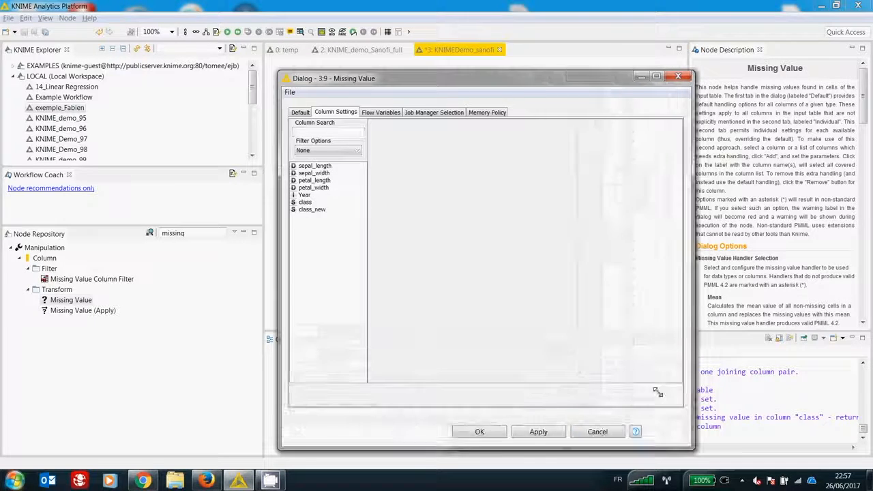
drag(483, 78, 478, 47)
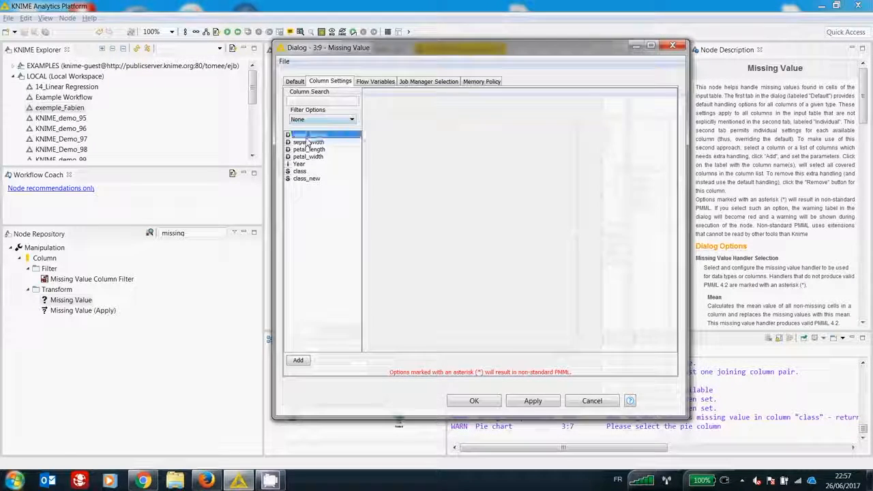
double_click(309, 134)
double_click(308, 142)
double_click(309, 150)
double_click(308, 157)
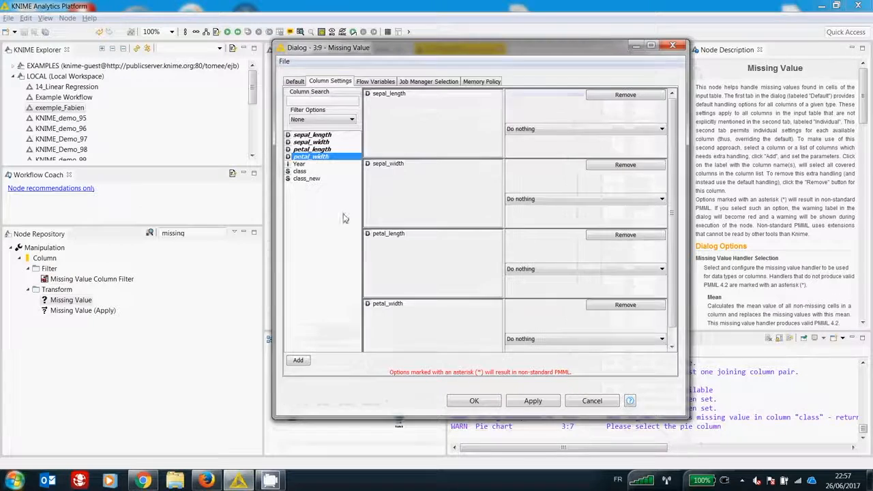
Step: Set the missing value handling to Mean for sepal_length, Median for sepal_width and Remove Row* for petal_length
drag(687, 417, 713, 429)
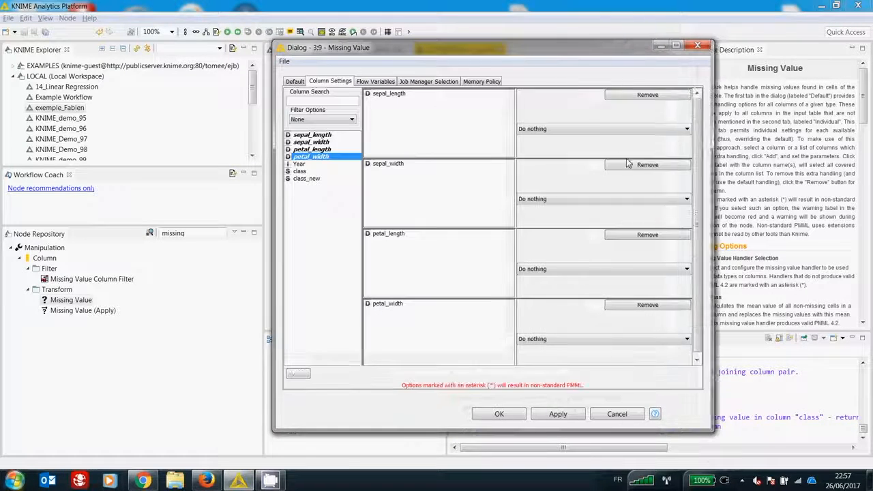
click(577, 129)
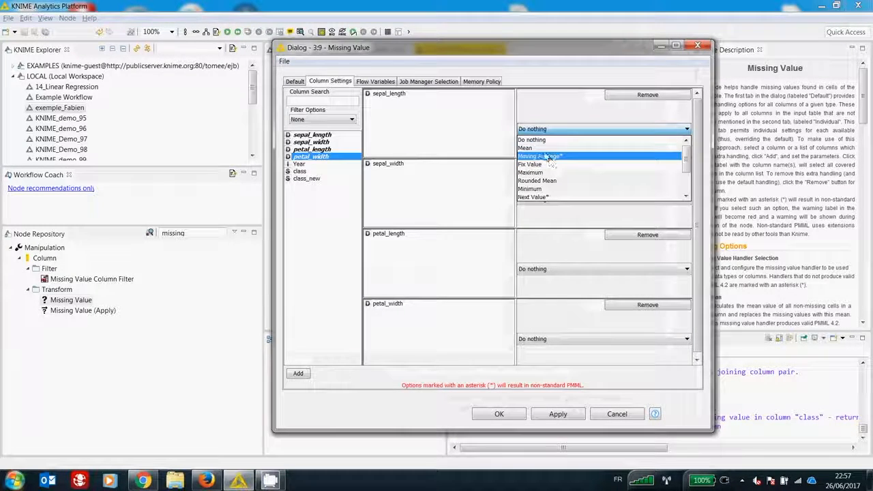
click(539, 148)
click(566, 199)
scroll(554, 256, down, 2)
click(554, 259)
click(561, 270)
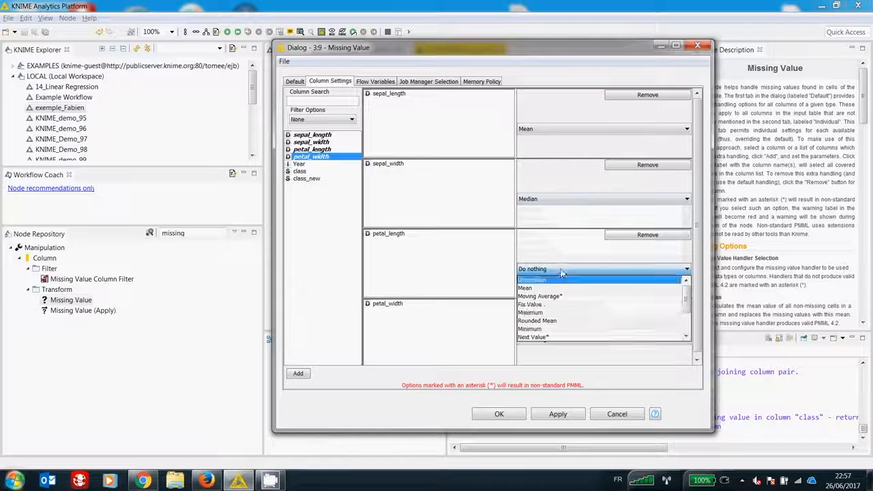
scroll(556, 318, down, 3)
click(553, 324)
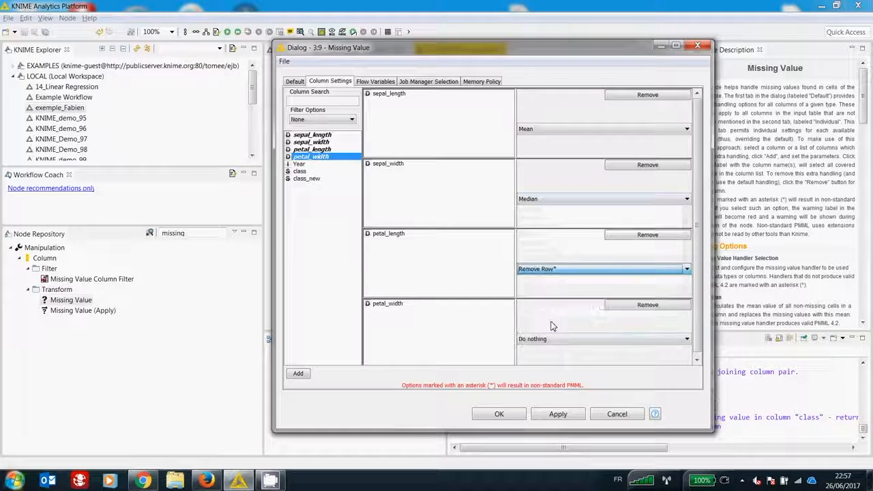
Step: Set the petal_width handling to Fix Value 99, accept the settings and execute the Missing Value node
click(559, 339)
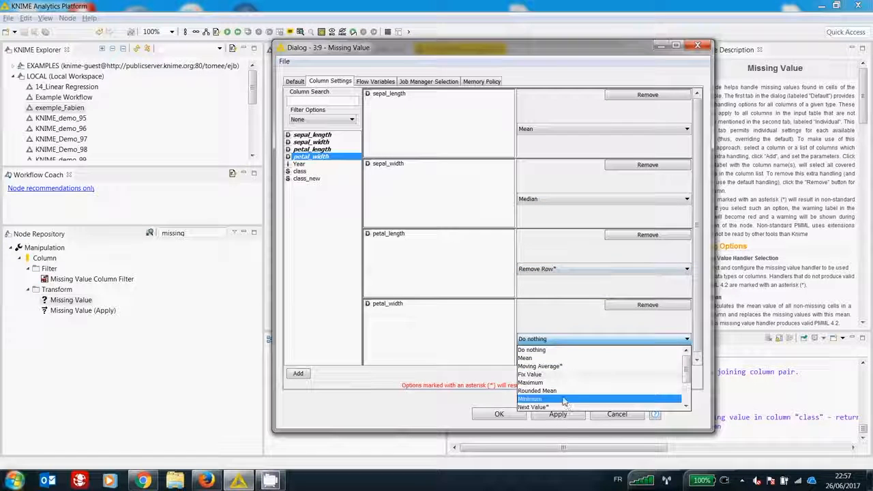
click(546, 375)
drag(604, 345, 634, 346)
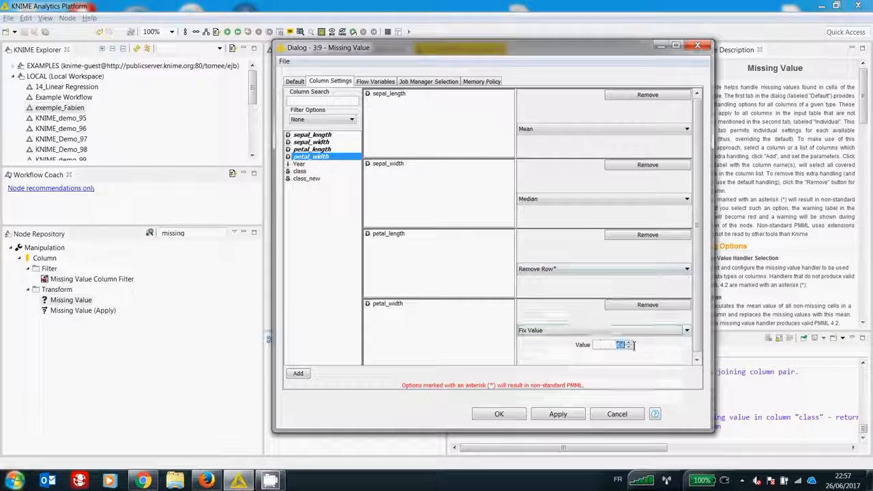
text(99)
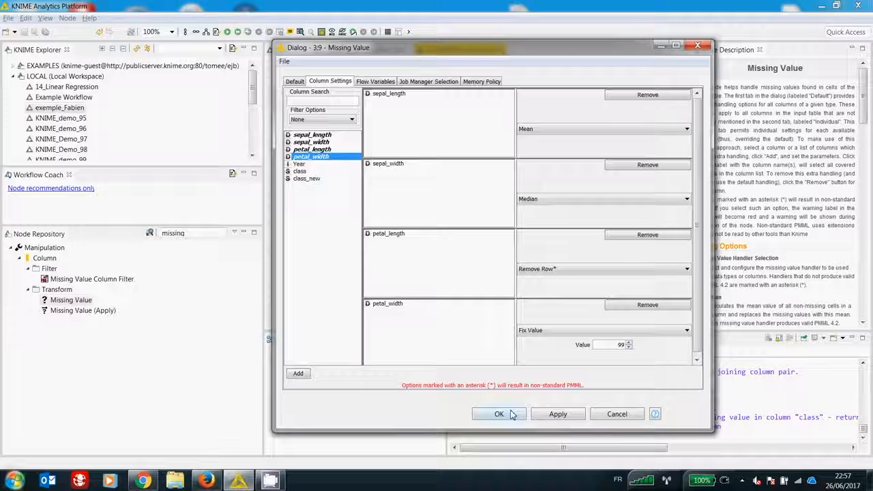
click(512, 415)
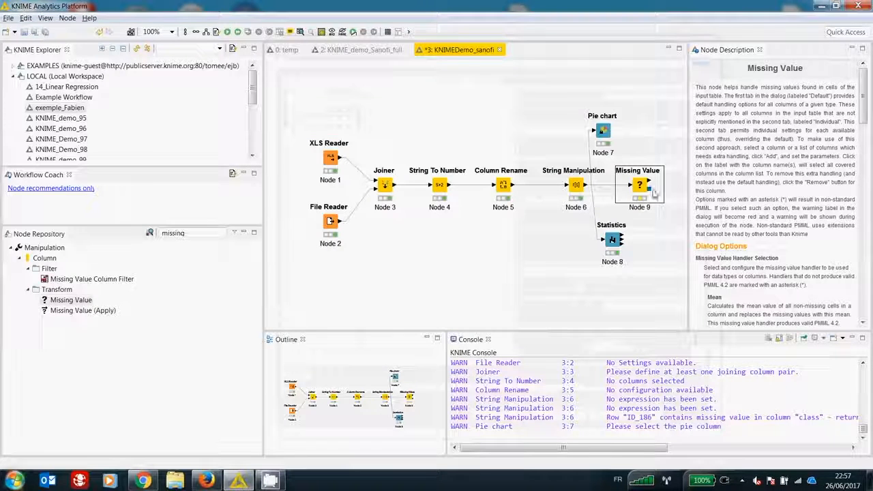
right_click(653, 193)
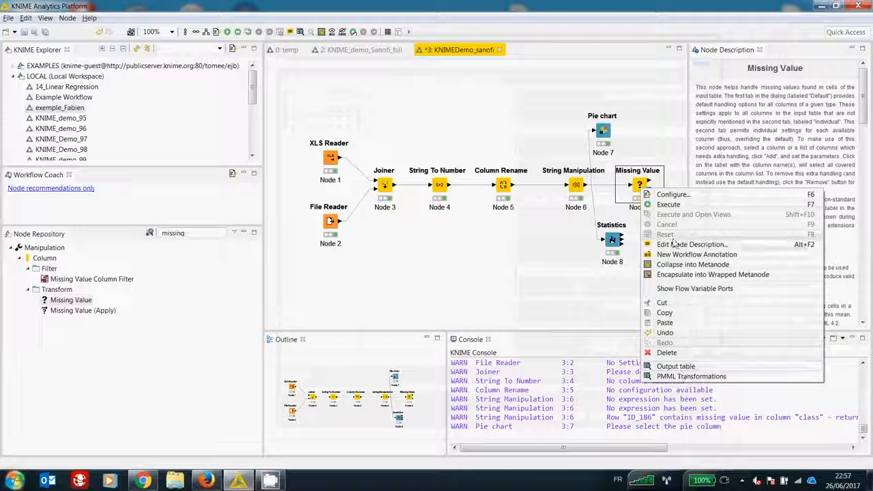
click(669, 204)
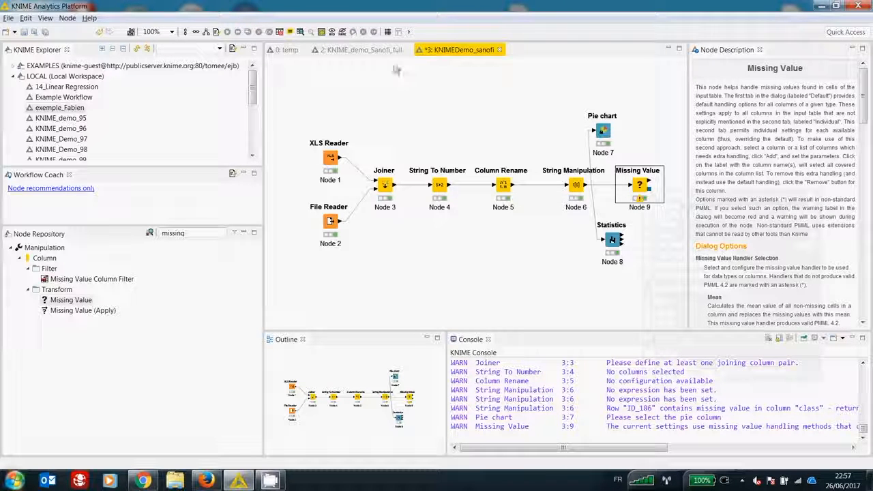
Step: Switch to the KNIME_demo_Sanofi_full workflow and inspect the comment below the Joiner node without changing it
click(373, 52)
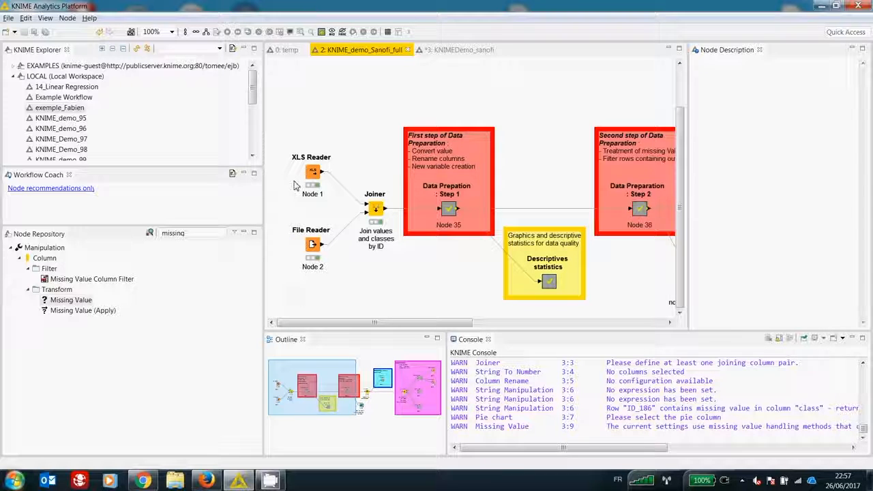
double_click(372, 240)
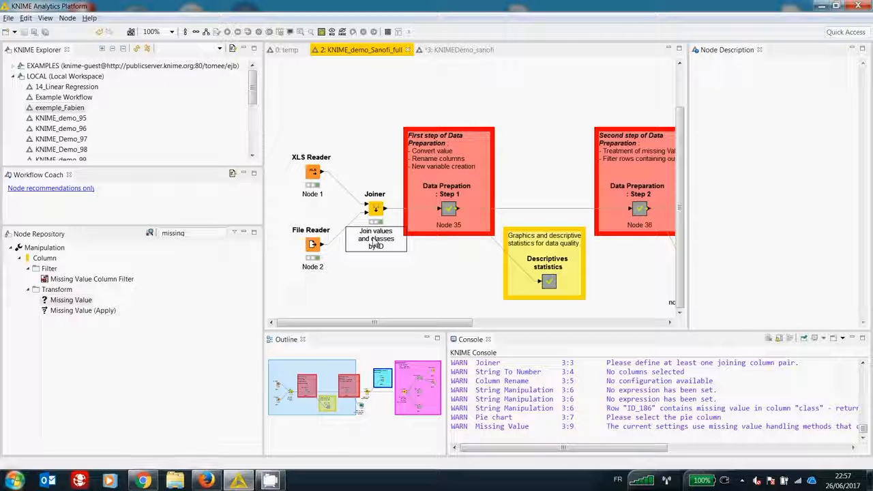
double_click(375, 243)
drag(391, 250, 359, 231)
click(391, 253)
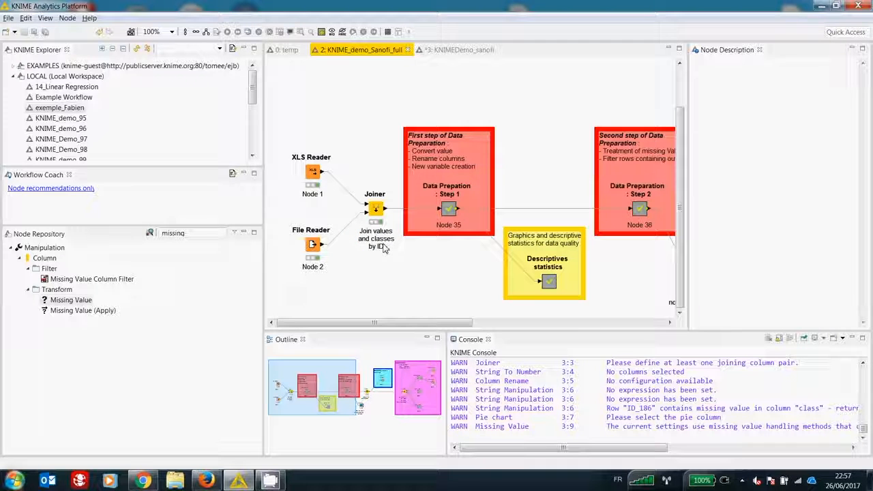
Step: Open the Data Prepation : Step 1 metanode, view the nodes it contains and close it
drag(421, 325, 446, 325)
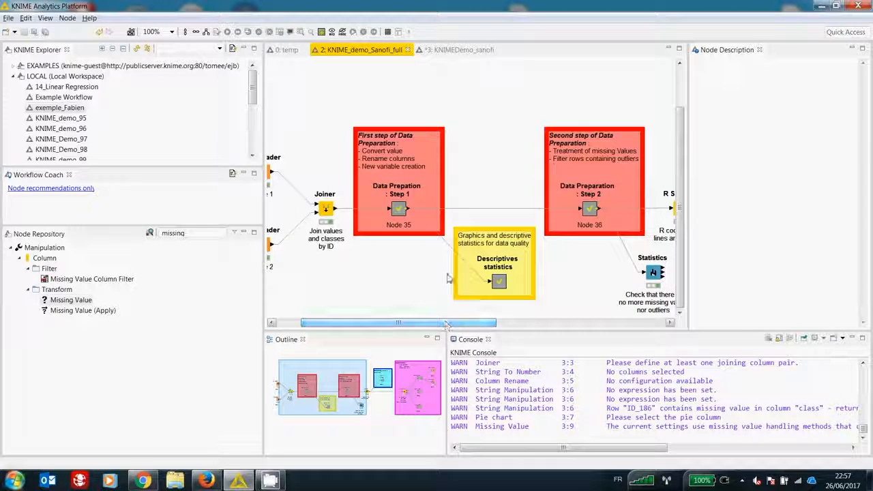
click(400, 213)
right_click(401, 213)
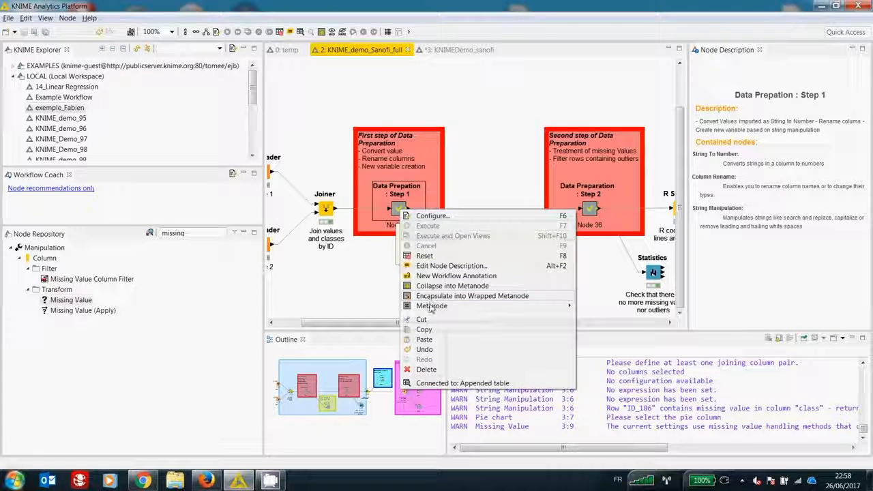
mouse_move(450, 306)
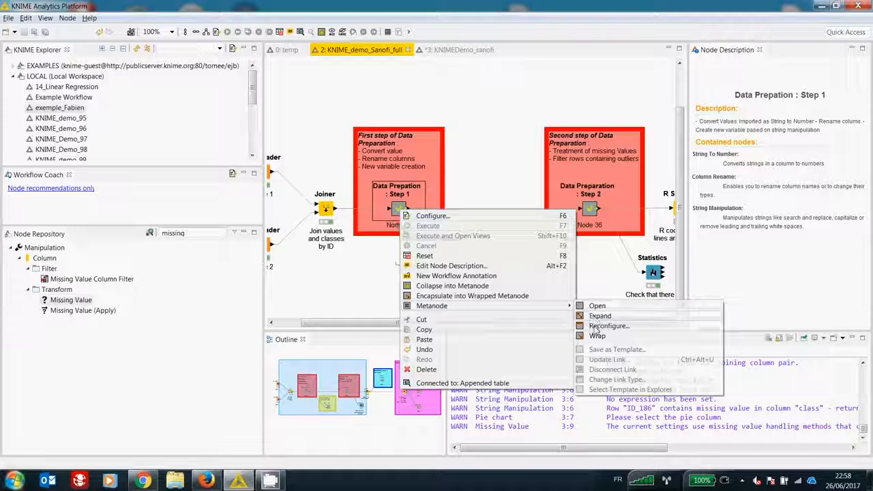
click(598, 308)
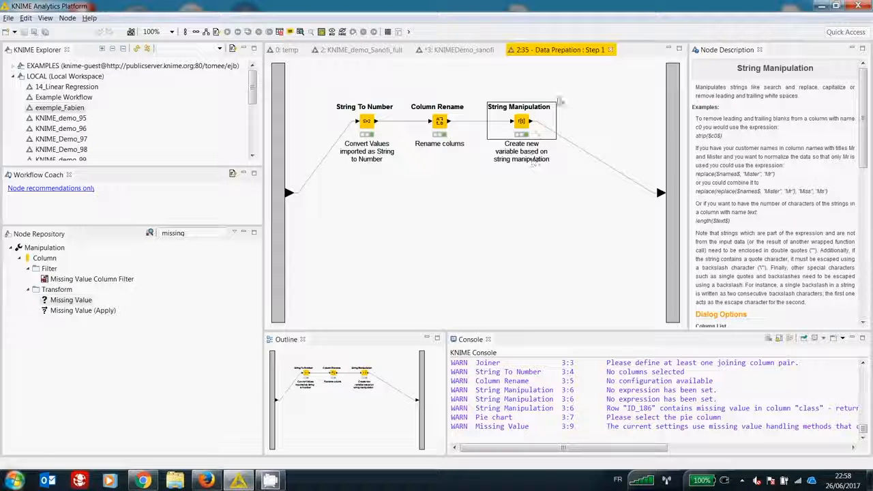
click(611, 50)
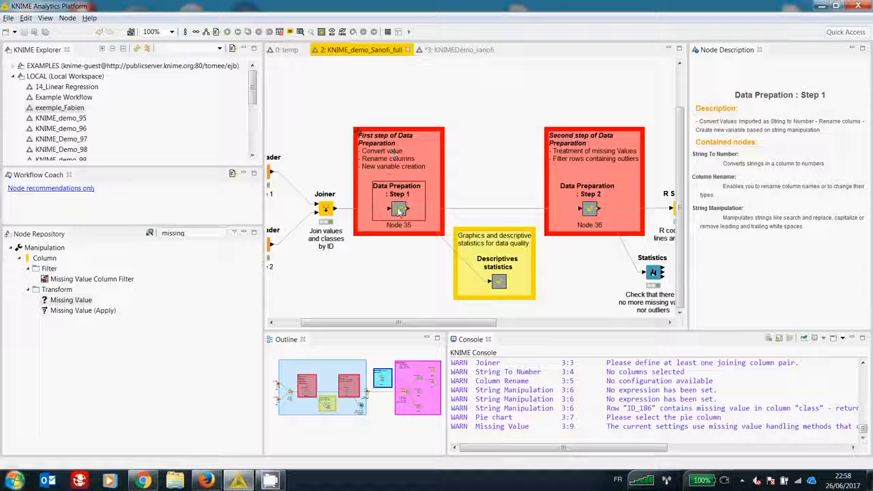
Step: Read the contained-nodes description of the Step 1 metanode, then briefly reopen the metanode and close it
click(397, 213)
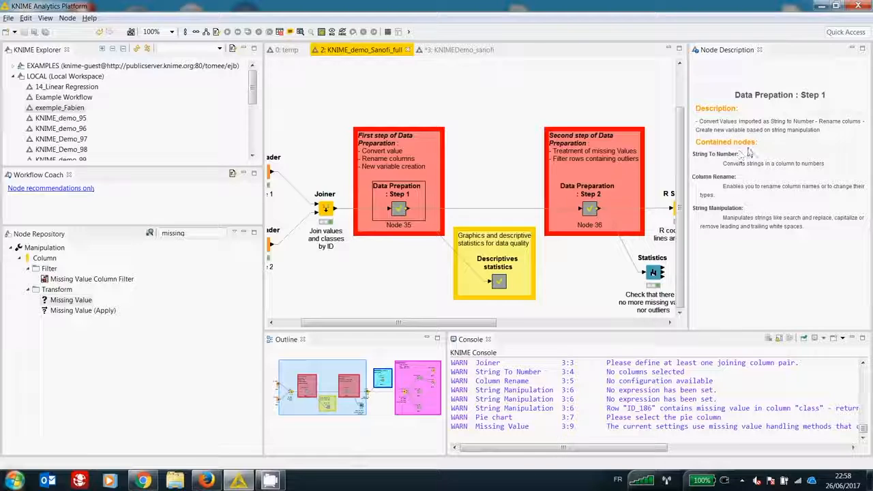
drag(692, 177, 737, 177)
drag(692, 208, 744, 208)
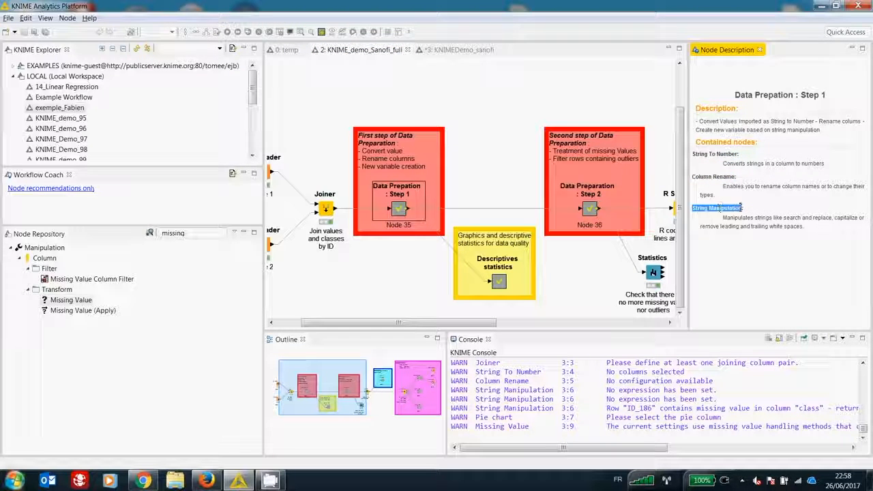
right_click(403, 214)
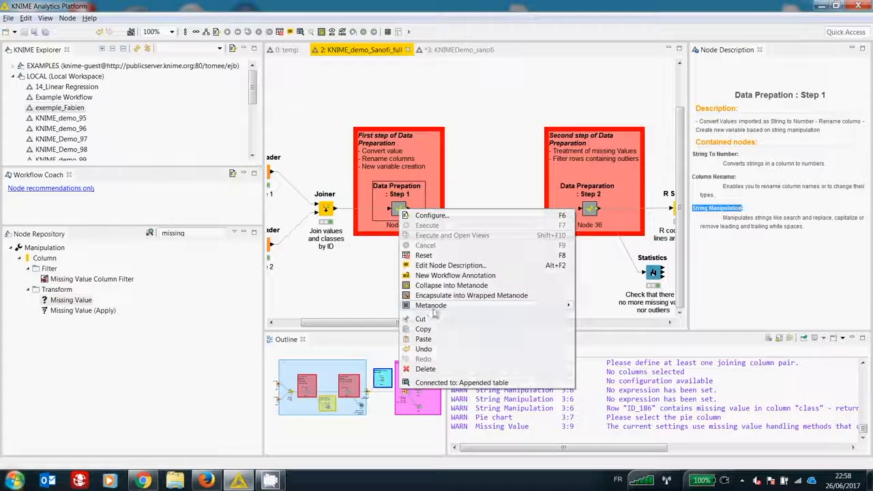
double_click(399, 216)
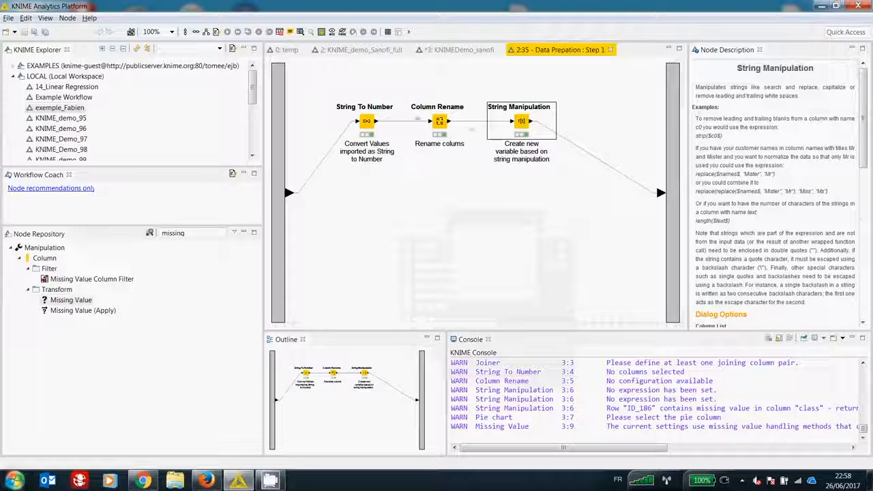
click(611, 50)
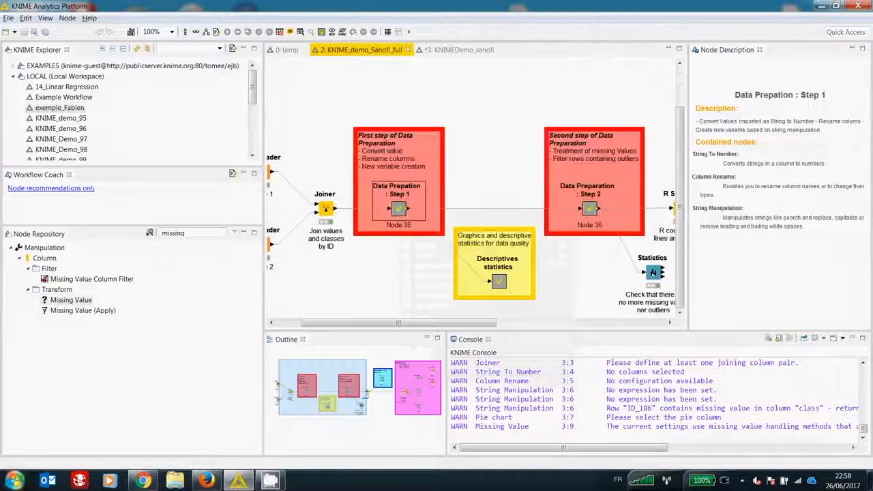
Step: Look over the annotated sections of the full workflow, from data preparation to clustering and modelization
click(402, 138)
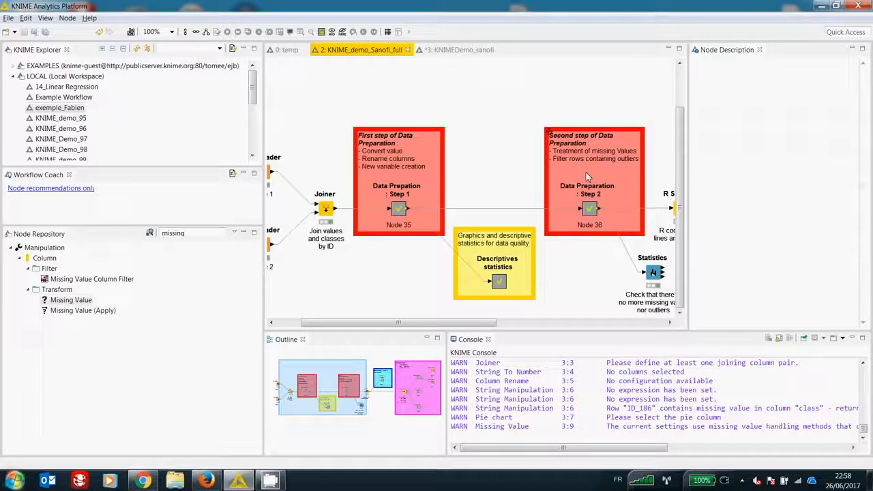
drag(482, 322, 630, 321)
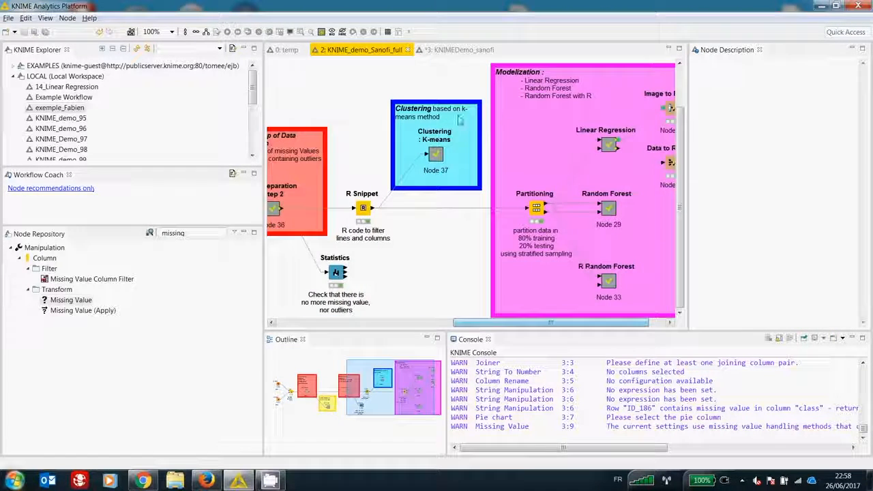
drag(526, 327, 357, 306)
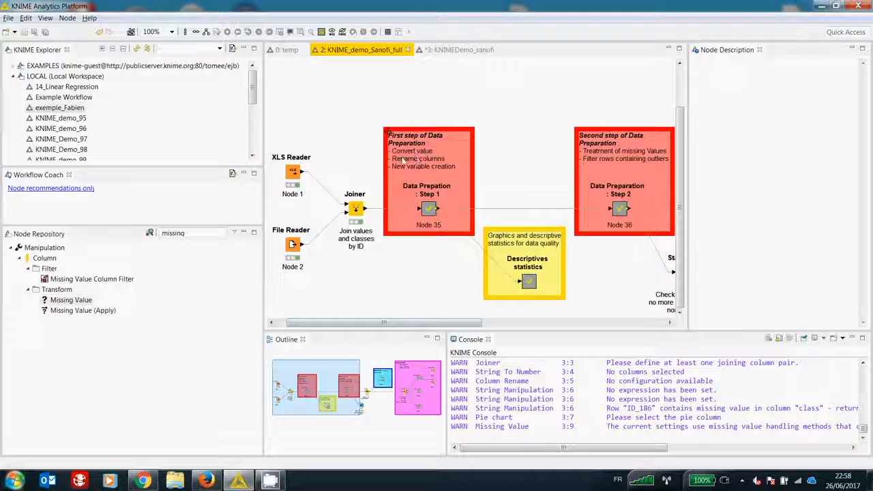
mouse_move(428, 215)
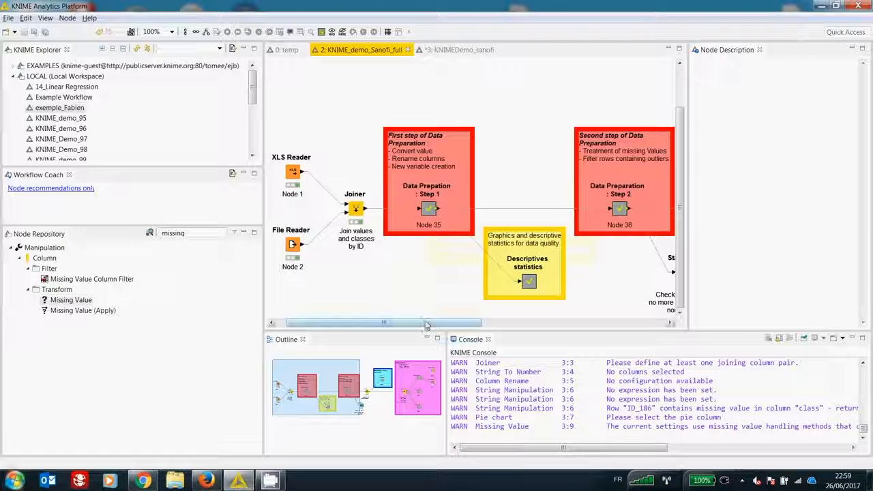
drag(426, 324, 480, 324)
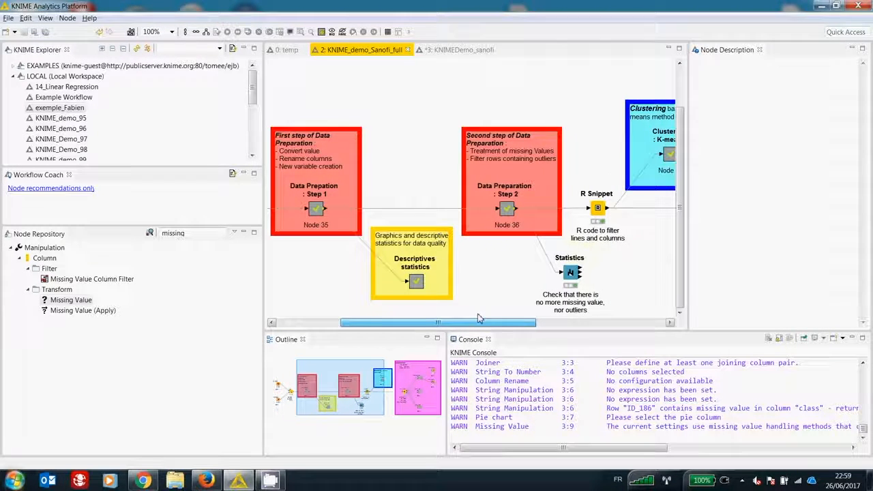
Step: Open the interactive histogram view inside the Descriptives statistics metanode and look through its column, bin and visualization settings
double_click(419, 290)
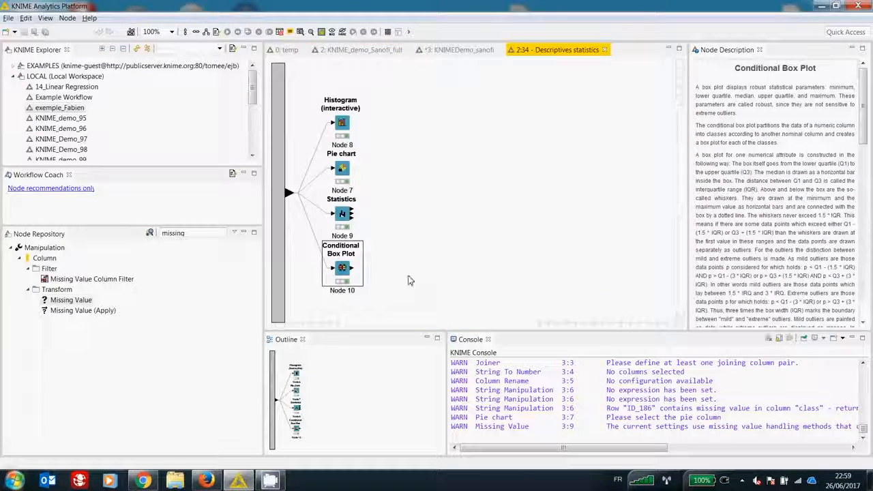
click(342, 125)
right_click(343, 125)
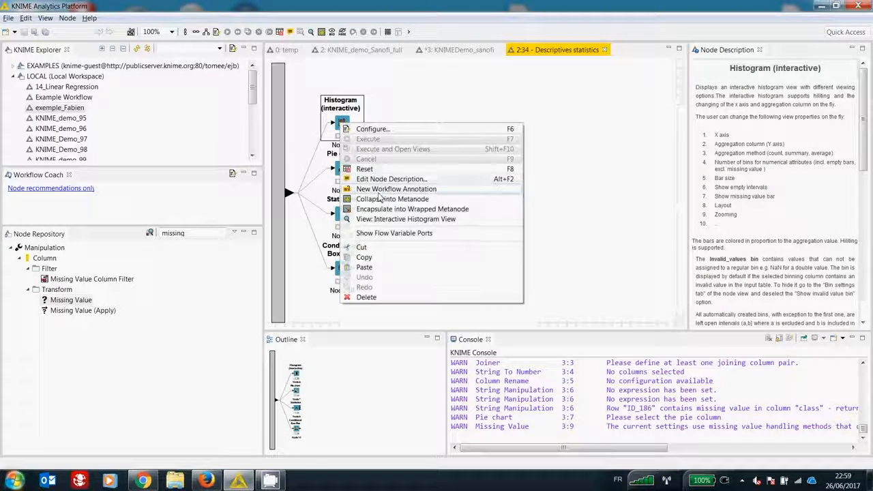
click(376, 219)
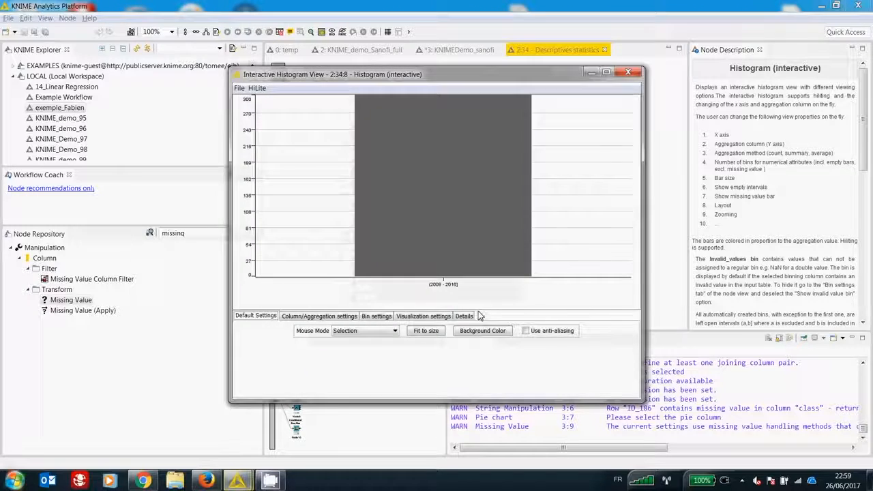
click(326, 317)
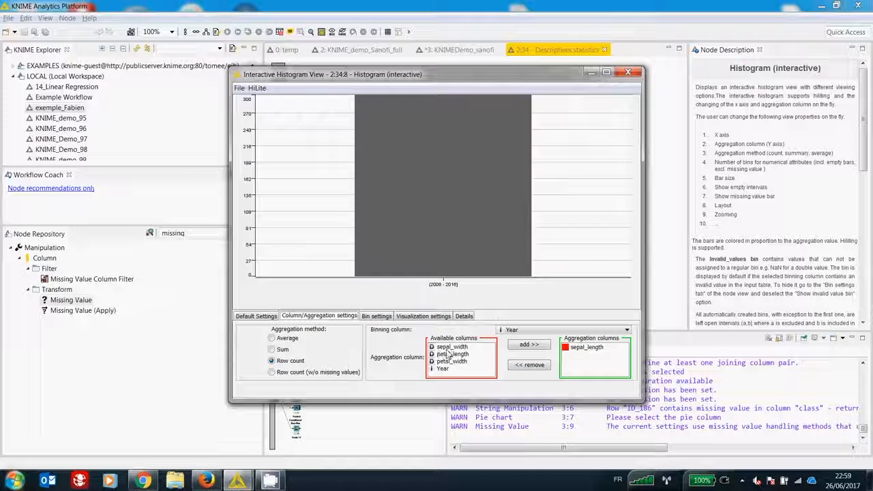
click(401, 316)
click(382, 316)
click(407, 317)
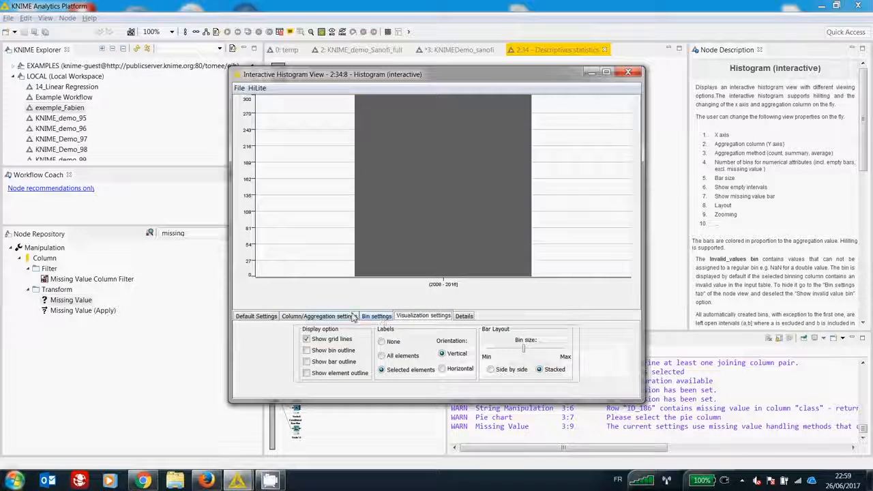
Step: Bin the interactive histogram by class, adding sepal_width as an extra aggregation column and removing it again
click(353, 316)
click(465, 347)
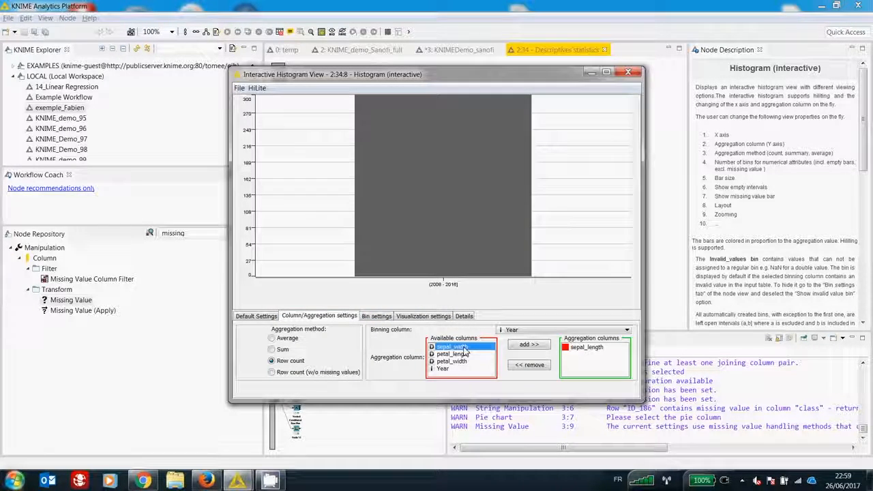
click(529, 344)
click(531, 331)
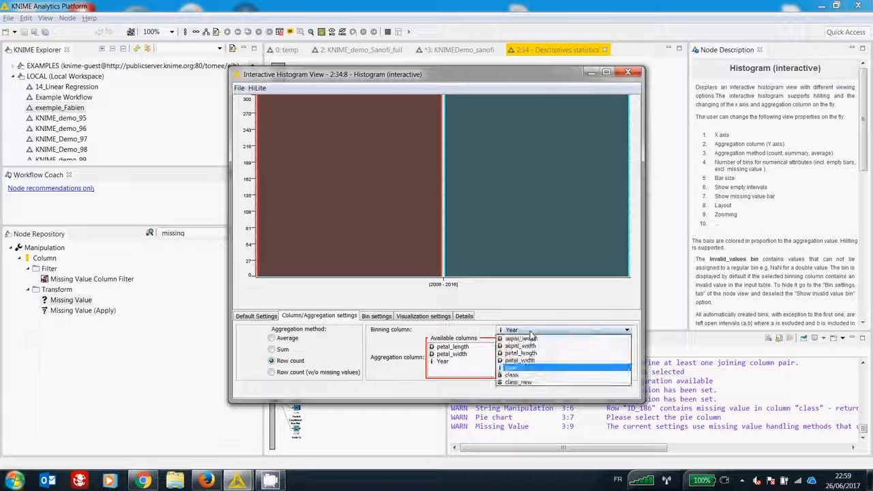
click(520, 376)
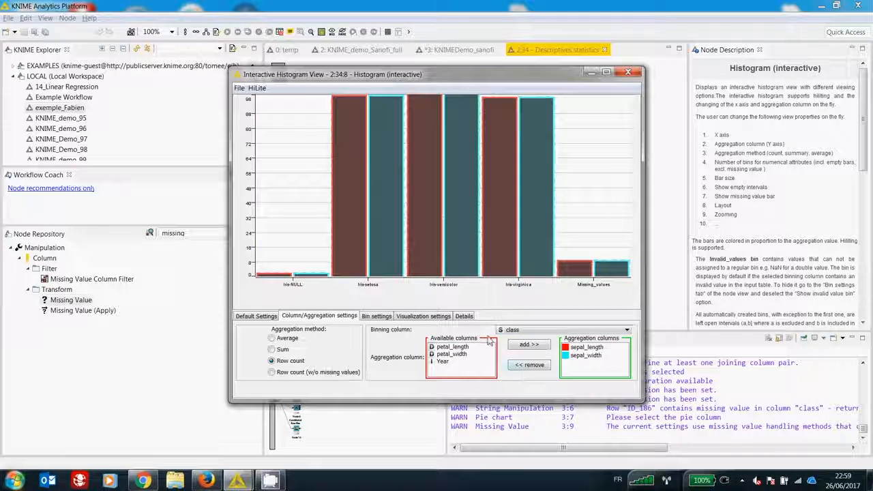
click(585, 356)
click(529, 365)
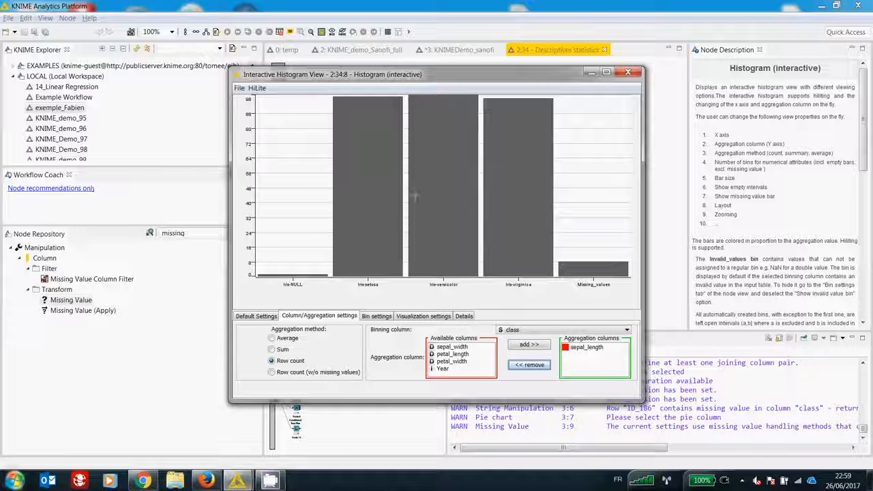
Step: Set the histogram's aggregation method to Average, replace sepal_length with sepal_width as the aggregation column, and close the view
click(272, 338)
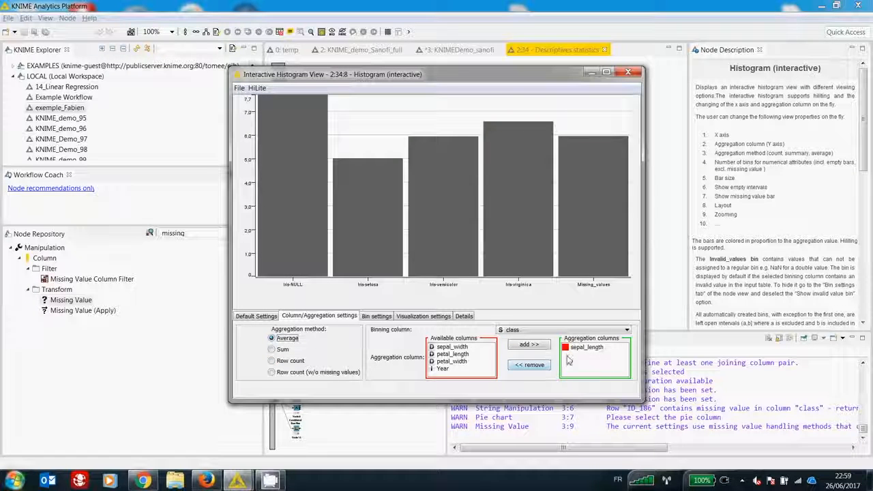
click(453, 347)
click(528, 344)
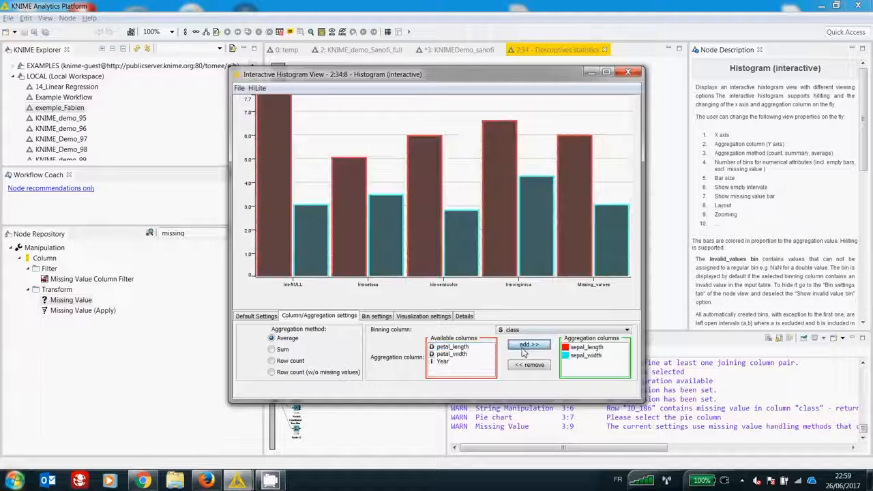
click(586, 348)
click(532, 366)
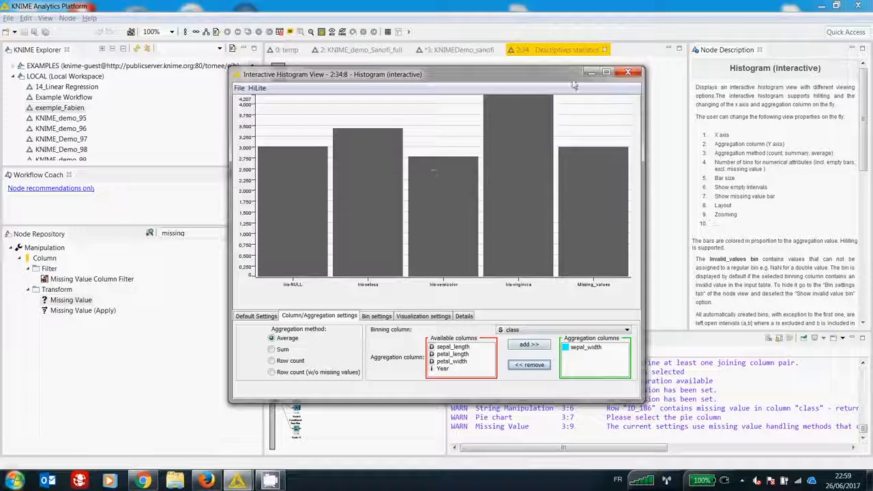
click(628, 72)
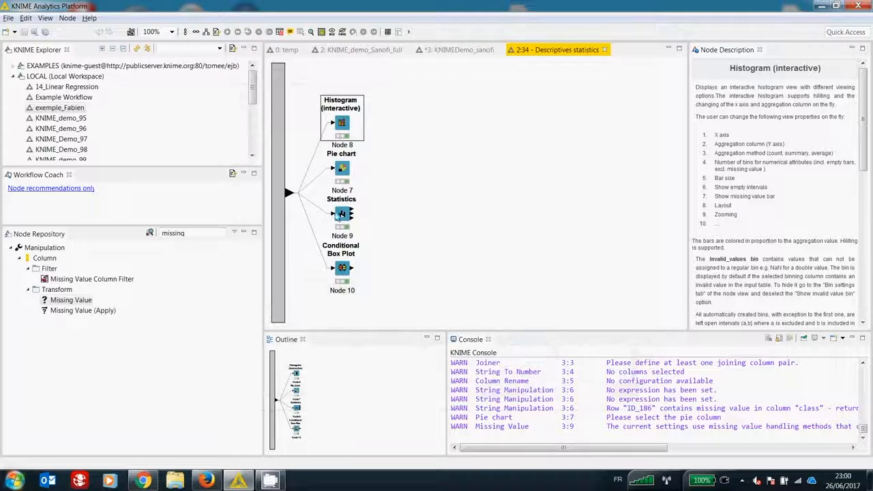
Step: Open the Conditional Box Plot view, exclude Iris-NULL from the plotted columns, then close the view and the Descriptives statistics metanode
right_click(342, 268)
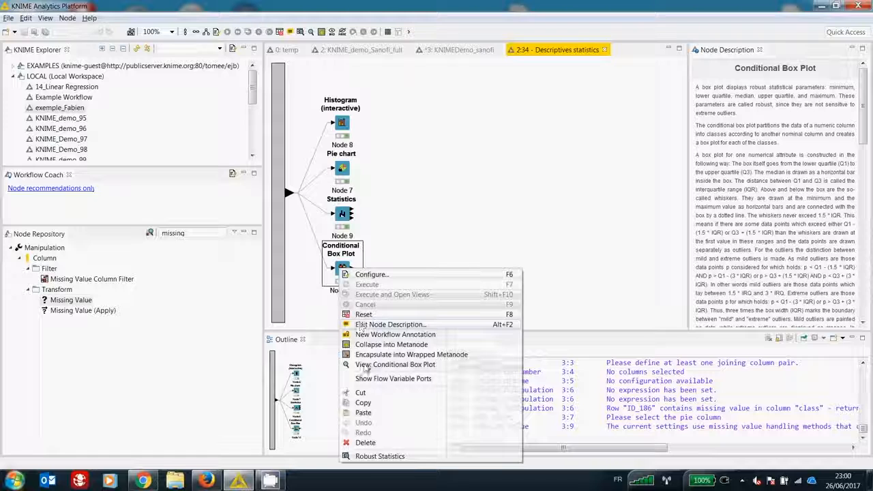
click(375, 364)
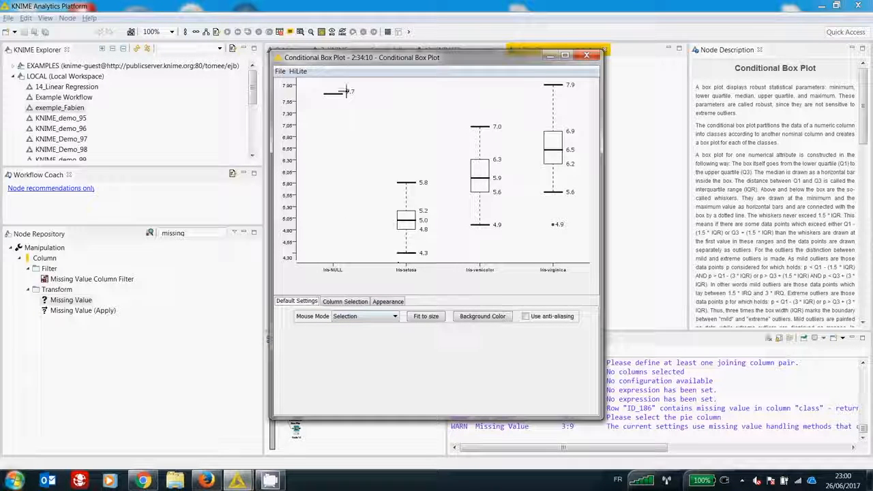
click(349, 303)
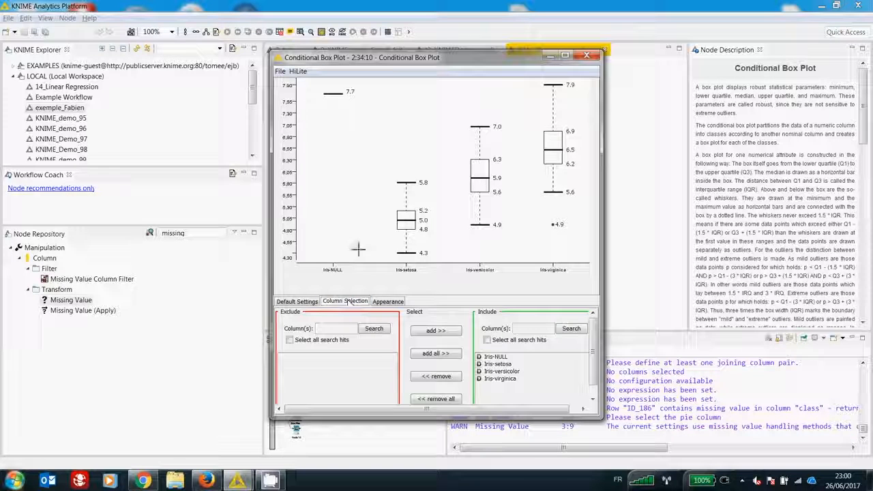
click(496, 357)
click(436, 376)
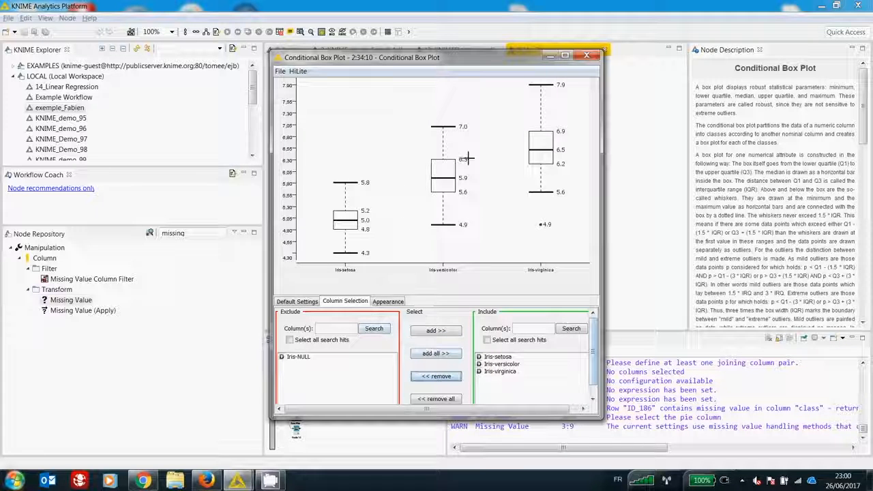
click(586, 57)
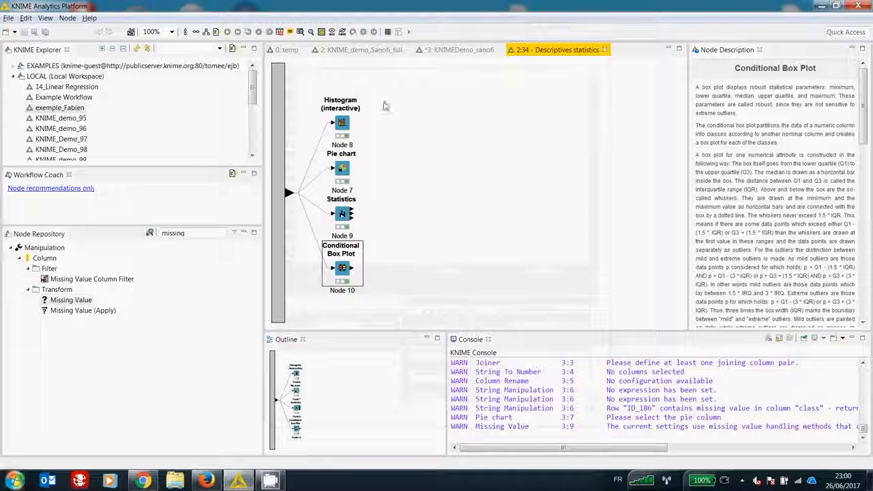
click(604, 50)
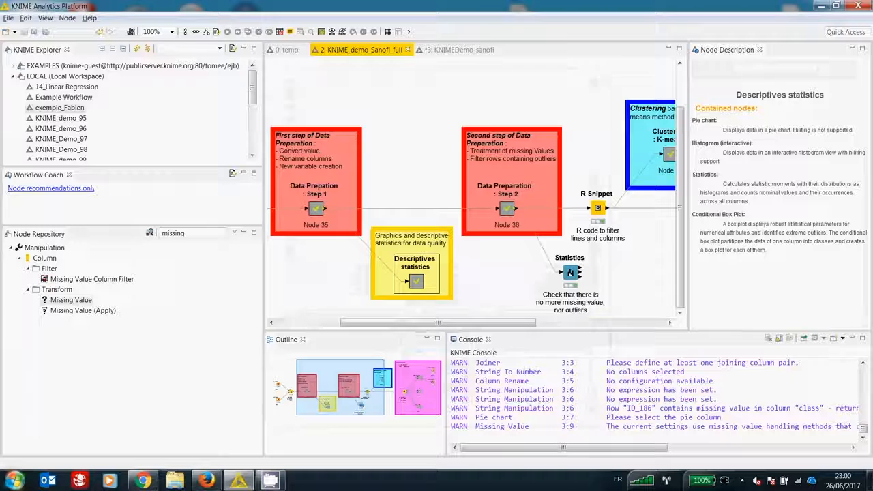
Step: Open the Data Preparation : Step 2 metanode and review the Missing Value node's default and per-column settings
drag(491, 326, 534, 322)
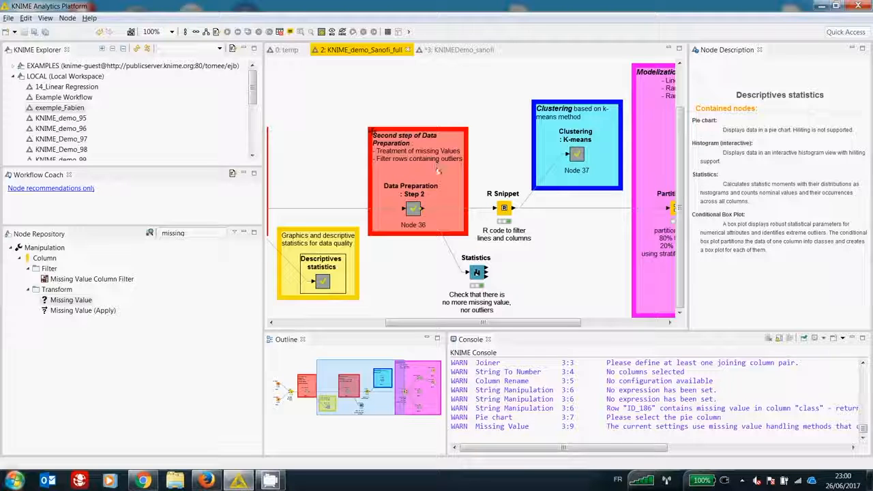
double_click(416, 208)
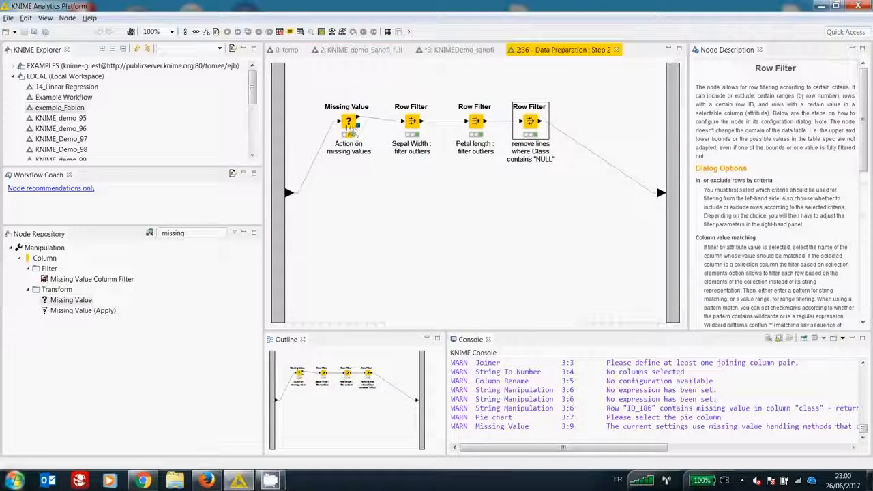
double_click(349, 125)
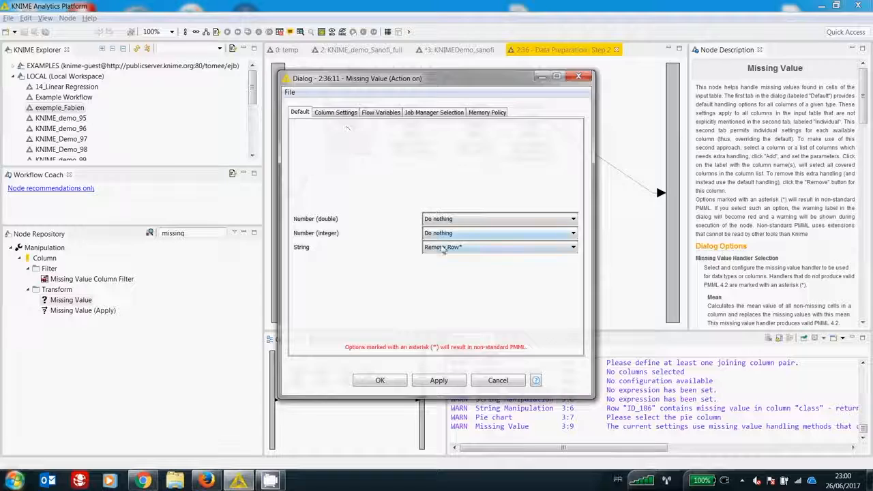
click(335, 112)
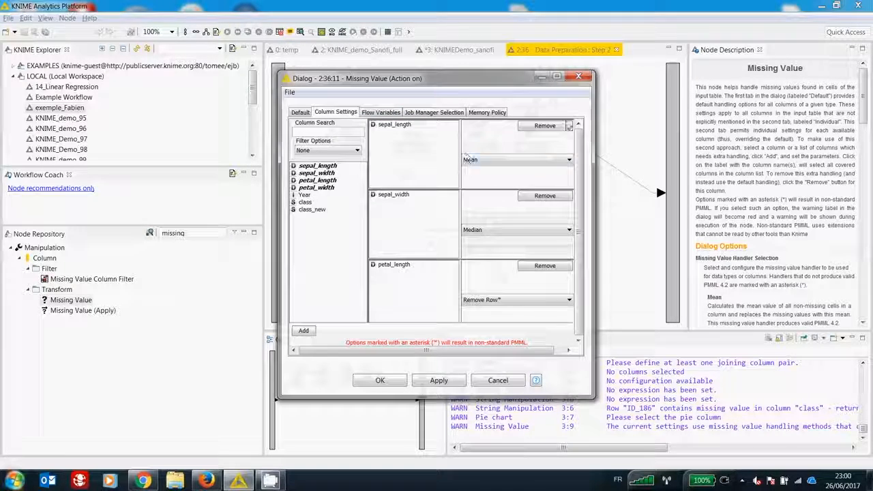
click(584, 77)
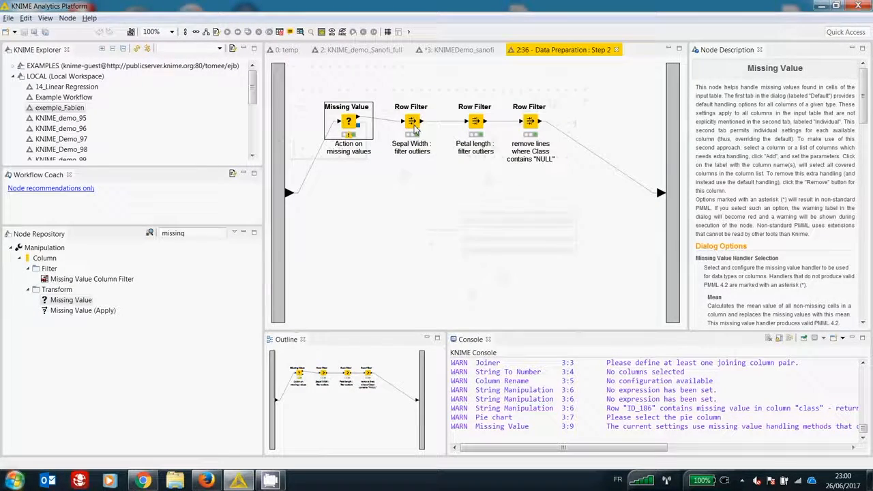
Step: Review the filter criteria of the Sepal Width and Petal length outlier Row Filter nodes, closing each dialog
click(414, 129)
double_click(414, 128)
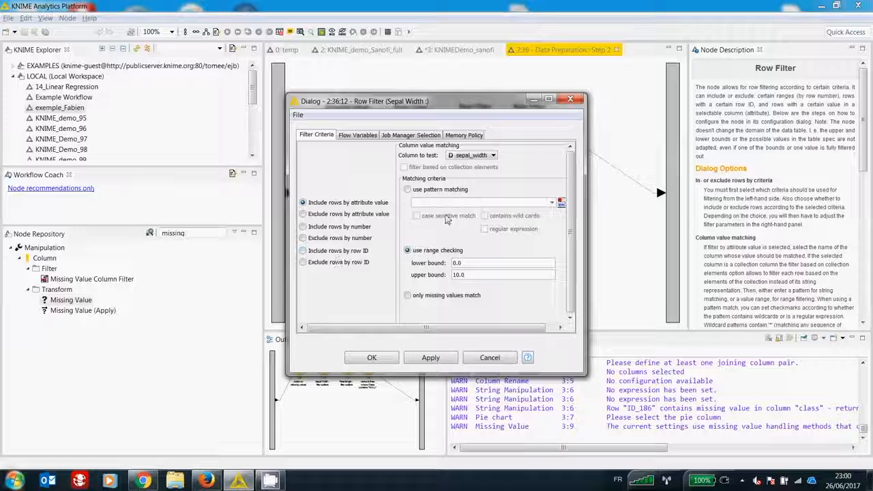
click(570, 100)
double_click(476, 124)
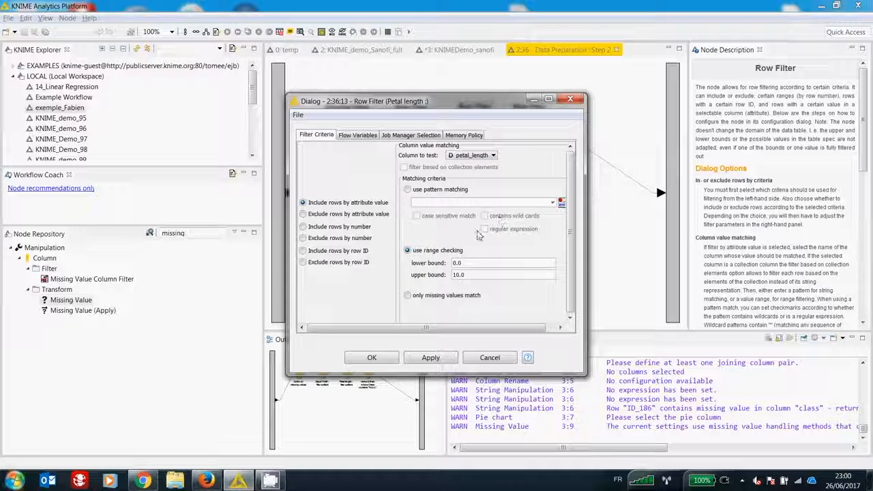
click(570, 101)
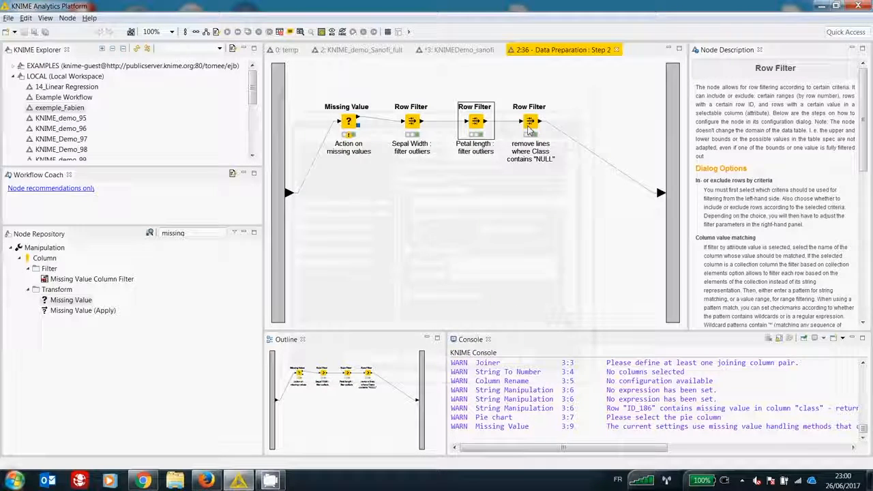
Step: Review the pattern matching of the Row Filter that removes "NULL" classes, then close its dialog and the Step 2 metanode
double_click(528, 128)
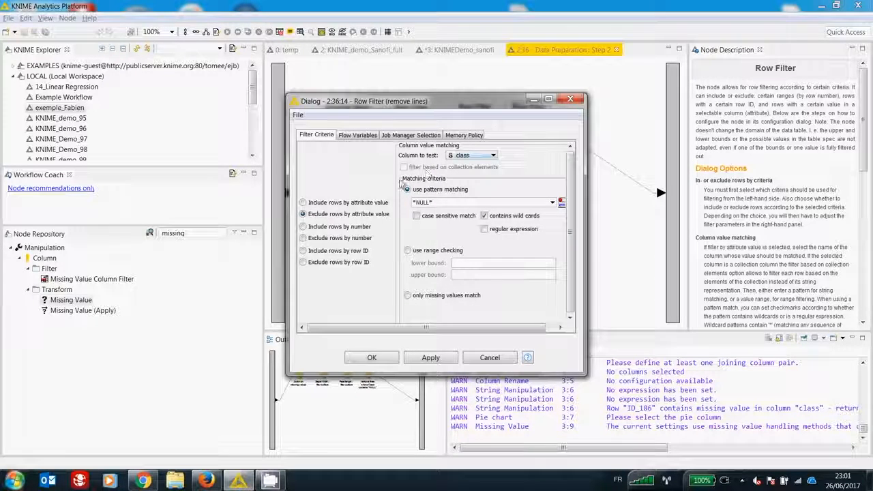
click(408, 190)
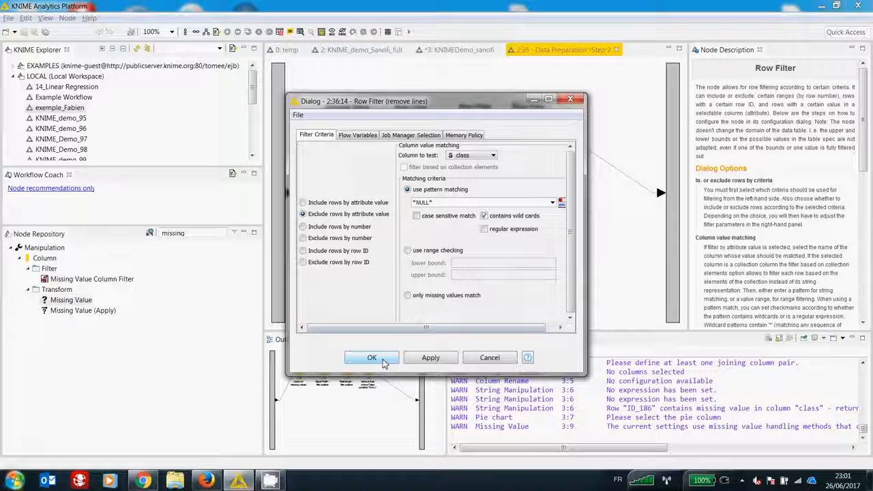
click(384, 362)
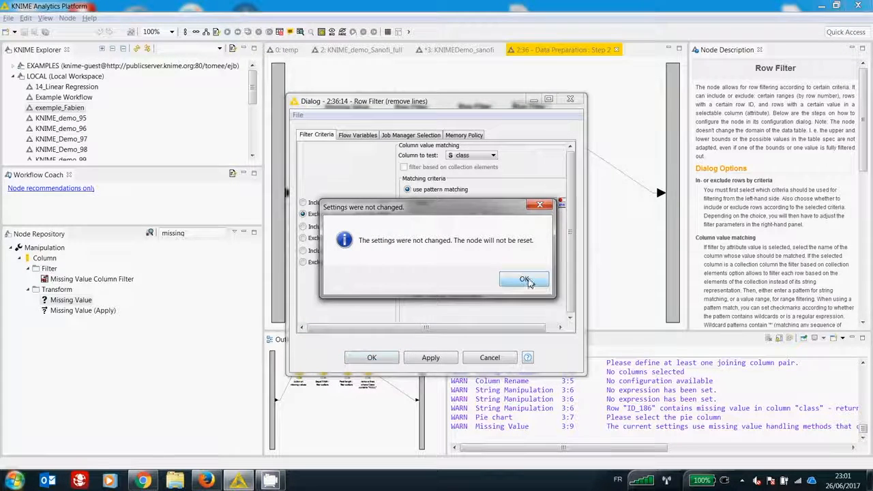
click(524, 281)
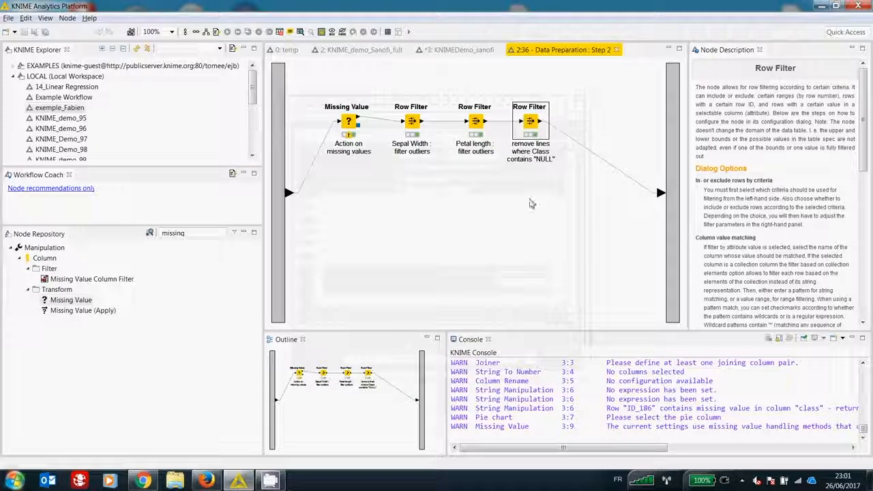
click(617, 49)
Step: Open the R Snippet node, widen its dialog to read the subset script's input, year condition and selected columns, and close it
drag(503, 323, 561, 323)
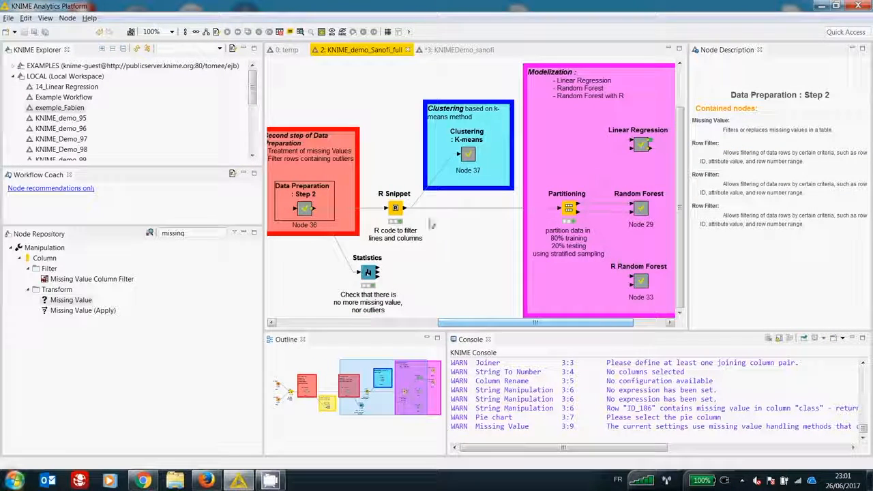
click(396, 211)
double_click(396, 211)
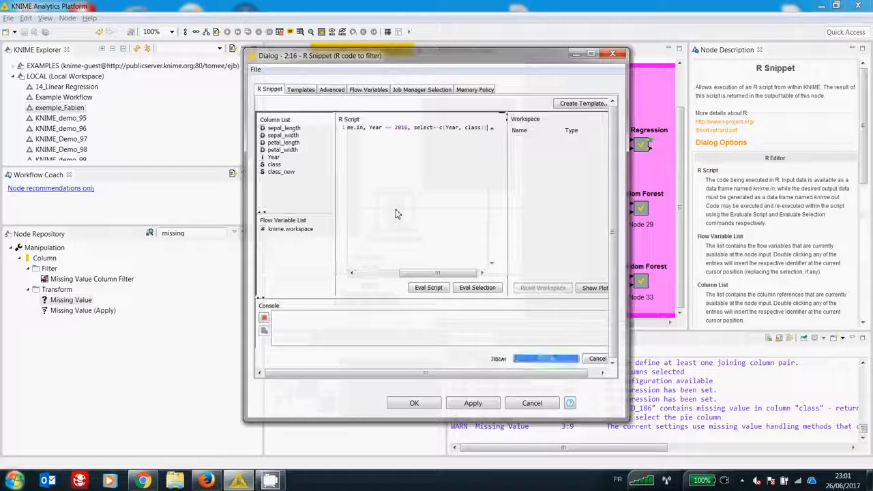
drag(627, 257, 815, 257)
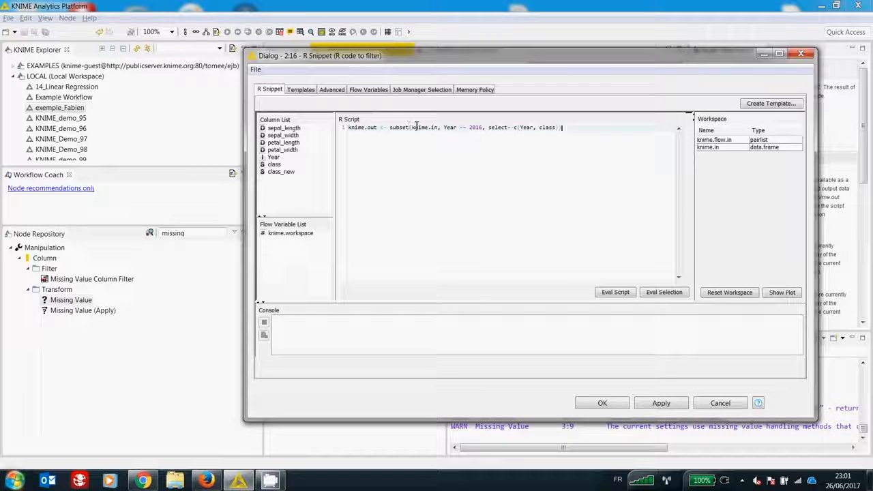
drag(418, 127, 435, 128)
drag(444, 128, 549, 132)
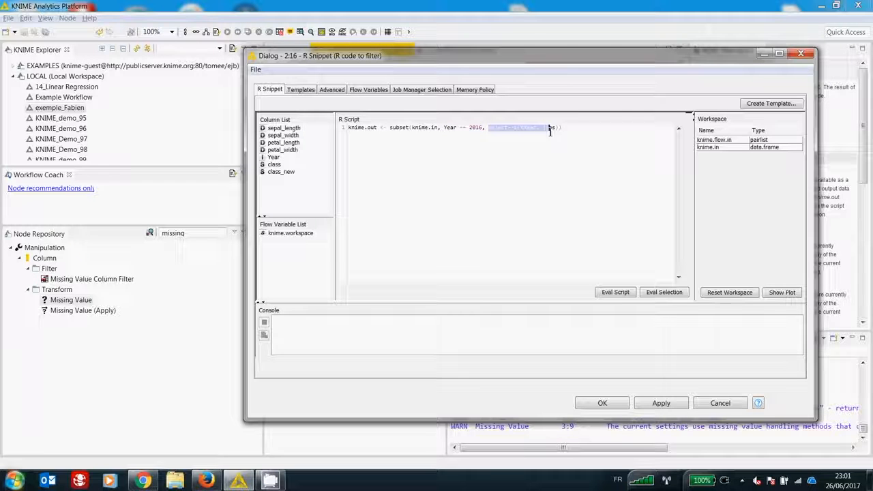
click(801, 53)
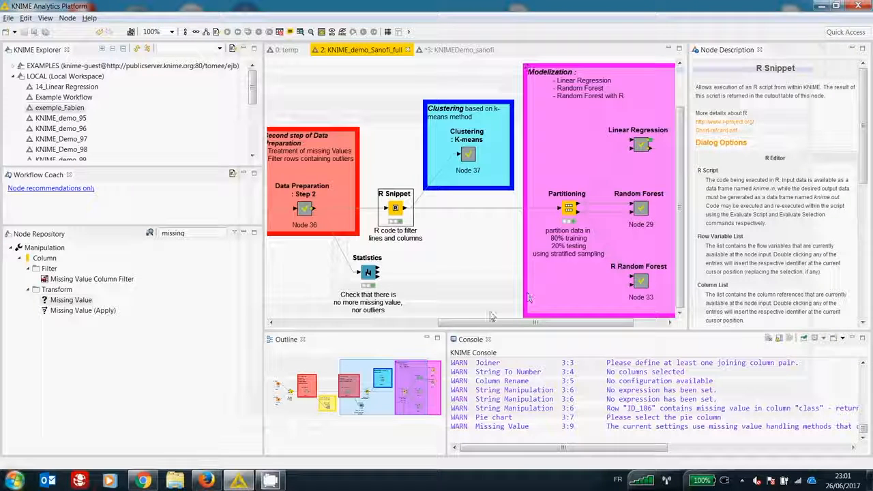
Step: Open the Clustering : K-means metanode and review the k-Means node's cluster count and included columns, closing its dialog without saving
double_click(468, 155)
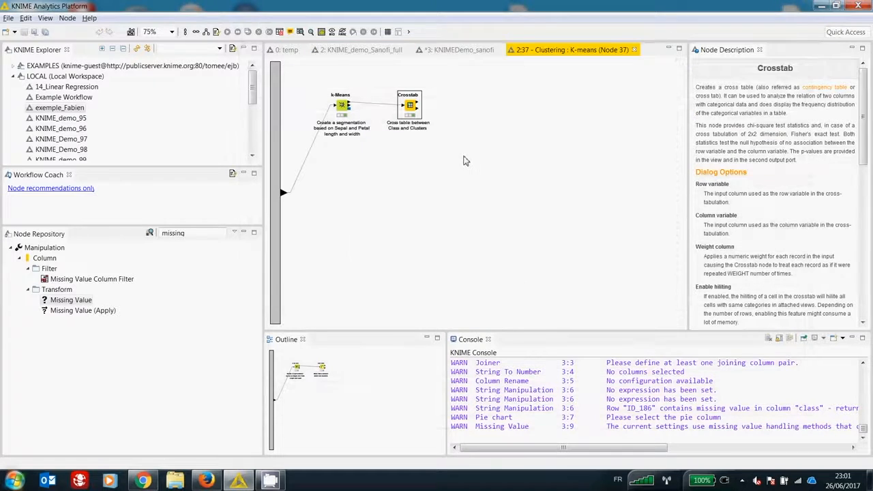
double_click(342, 107)
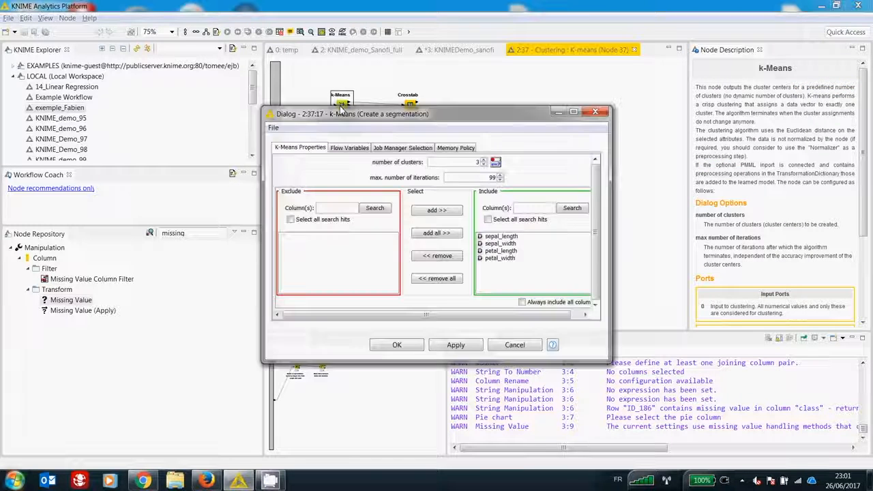
click(483, 162)
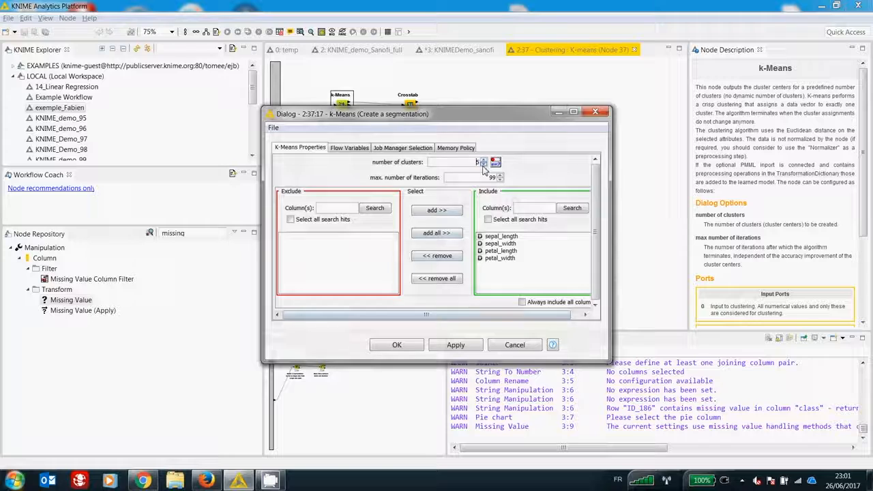
click(484, 165)
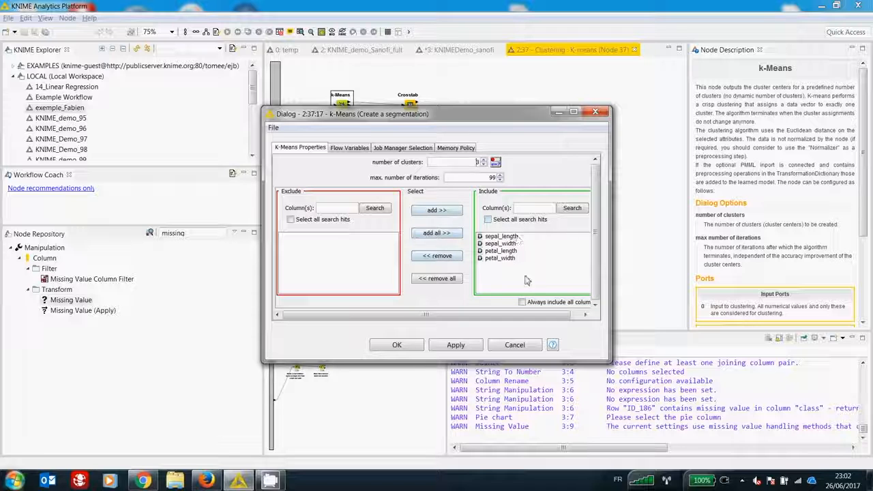
click(595, 112)
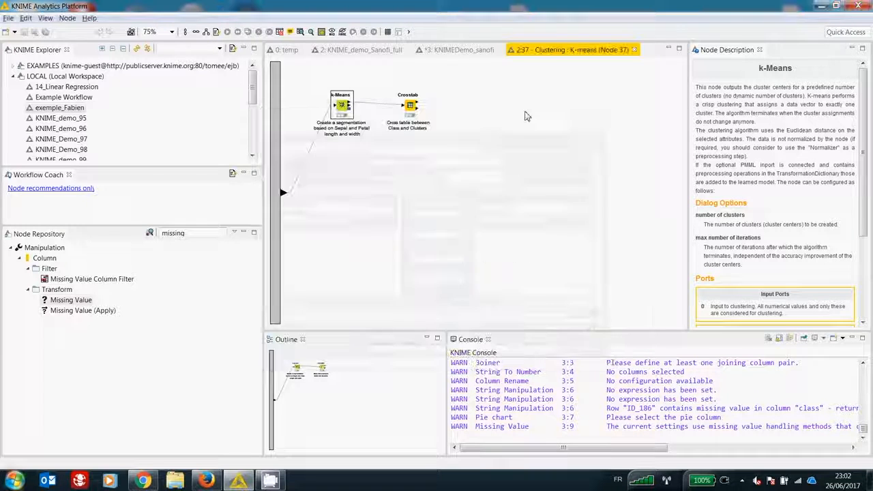
Step: View the Crosstab node's cross tabulation with only Frequency shown in a widened window, then close the view and the metanode
right_click(411, 112)
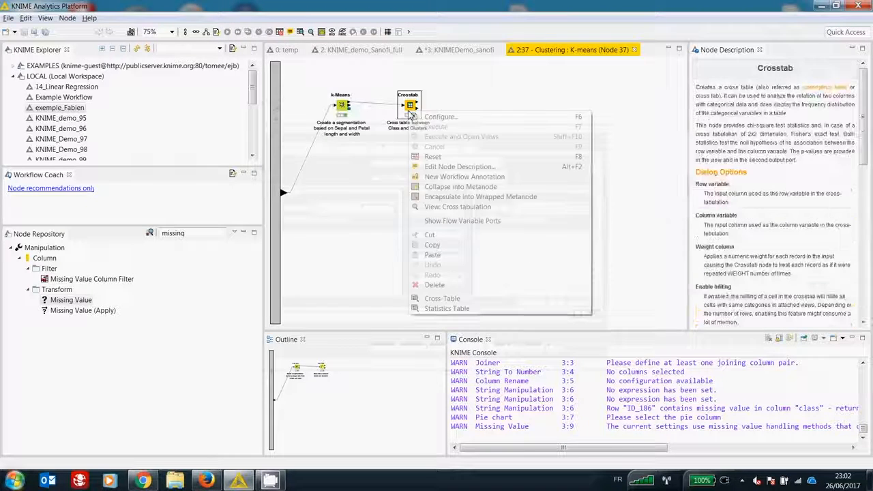
click(442, 207)
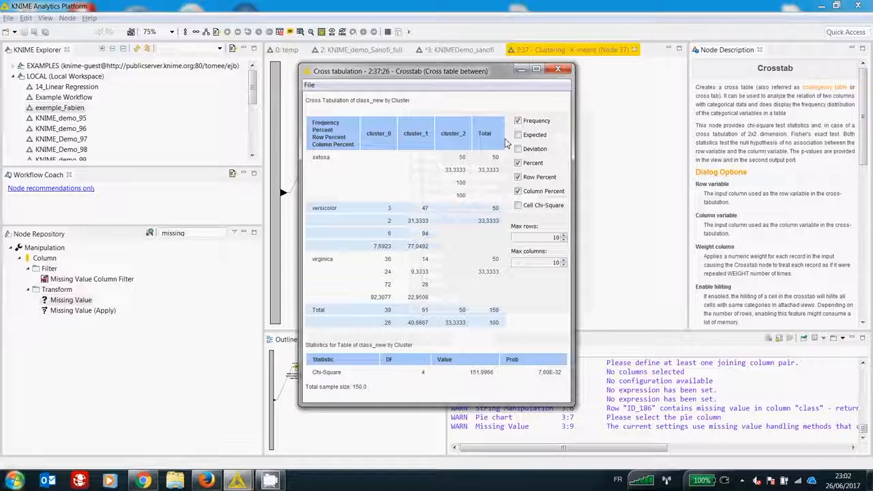
click(518, 163)
click(517, 177)
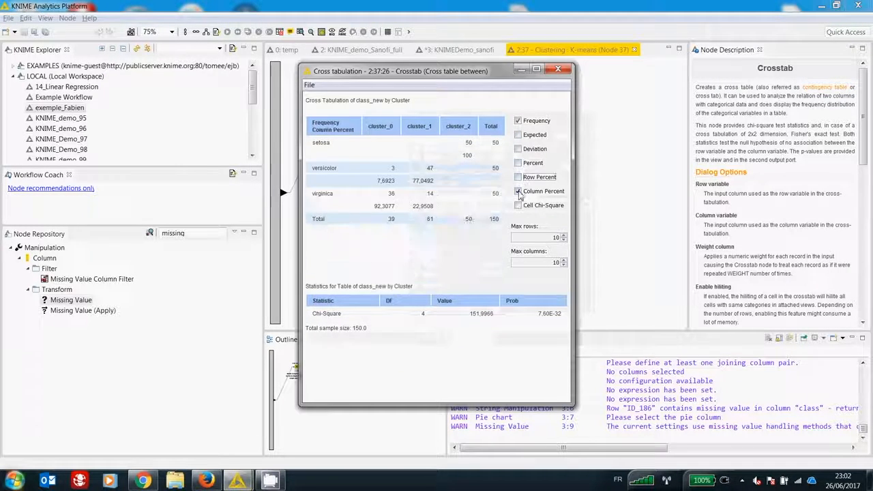
click(518, 191)
drag(574, 202, 701, 200)
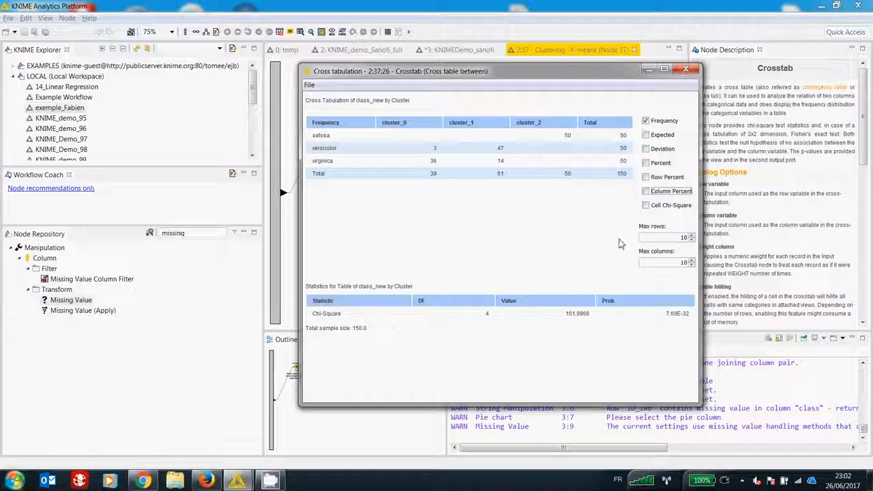
click(685, 69)
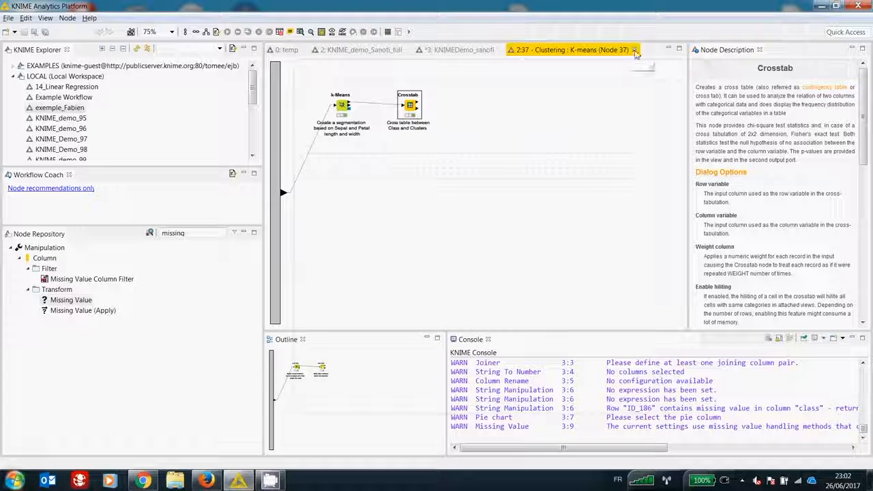
click(635, 49)
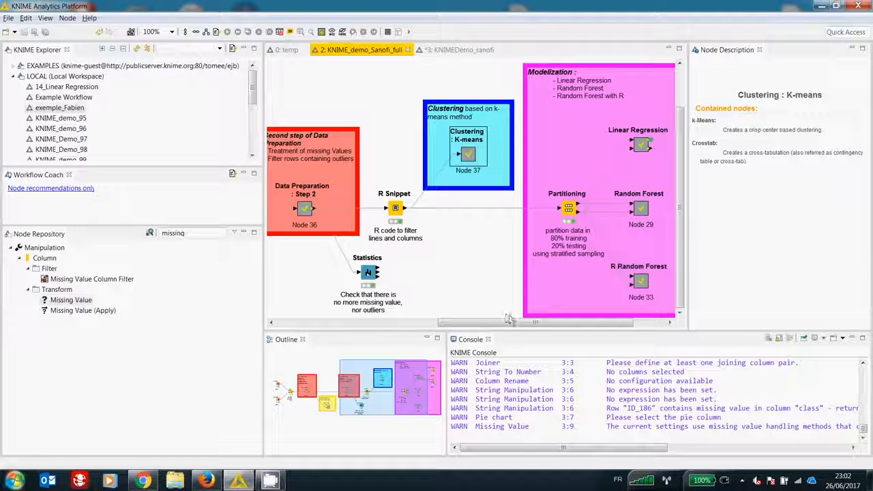
Step: Open the Partitioning node in the Modelization area, enlarge its dialog to review the first partition's size and sampling settings, and close it
drag(534, 325, 564, 325)
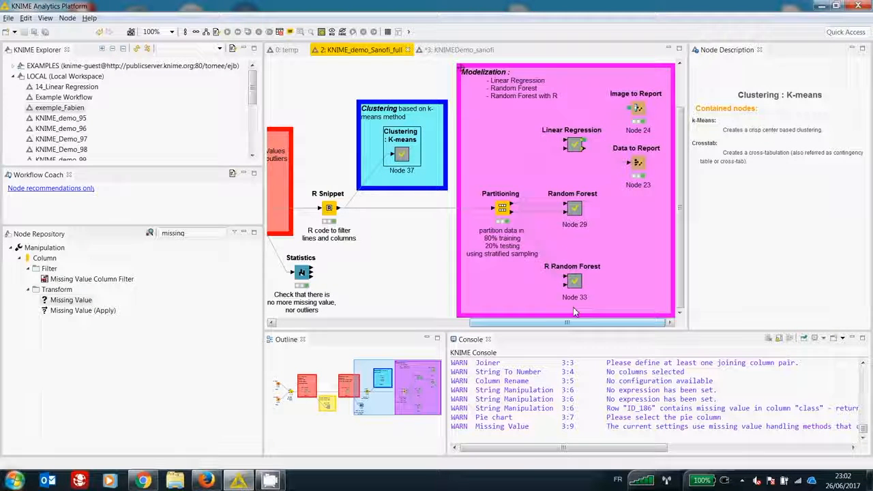
double_click(503, 214)
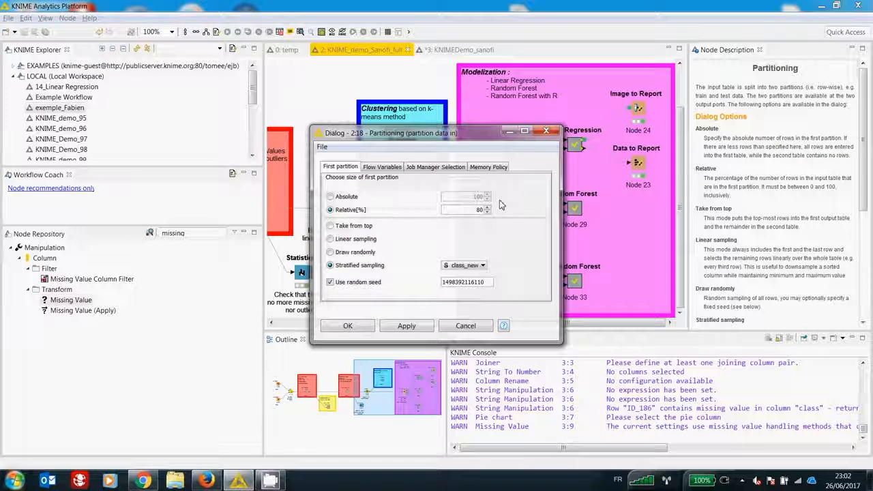
drag(471, 134, 457, 120)
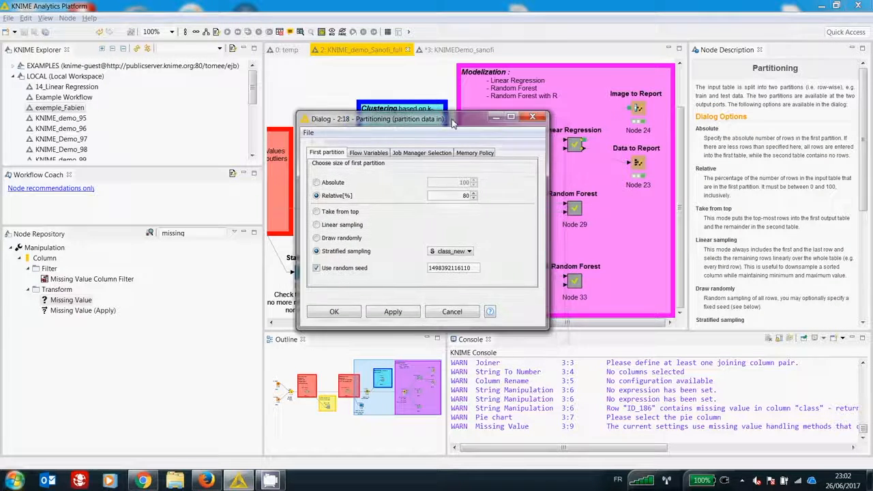
drag(545, 326, 588, 326)
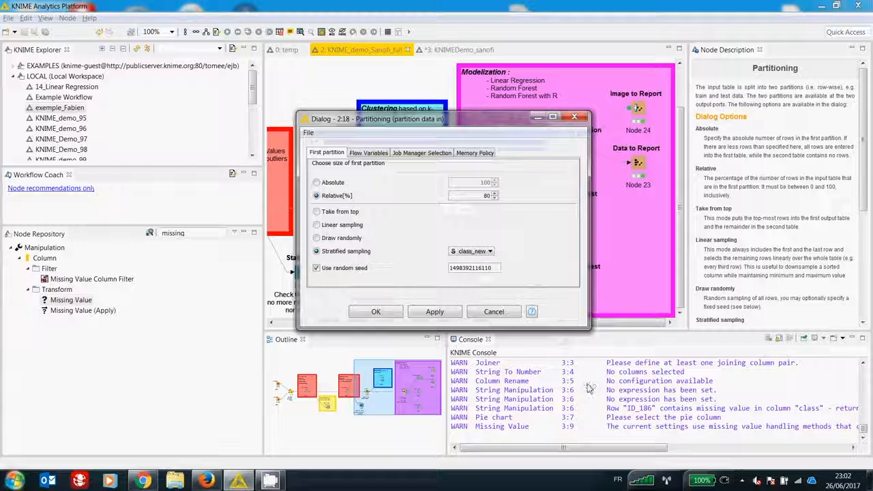
click(187, 236)
click(581, 120)
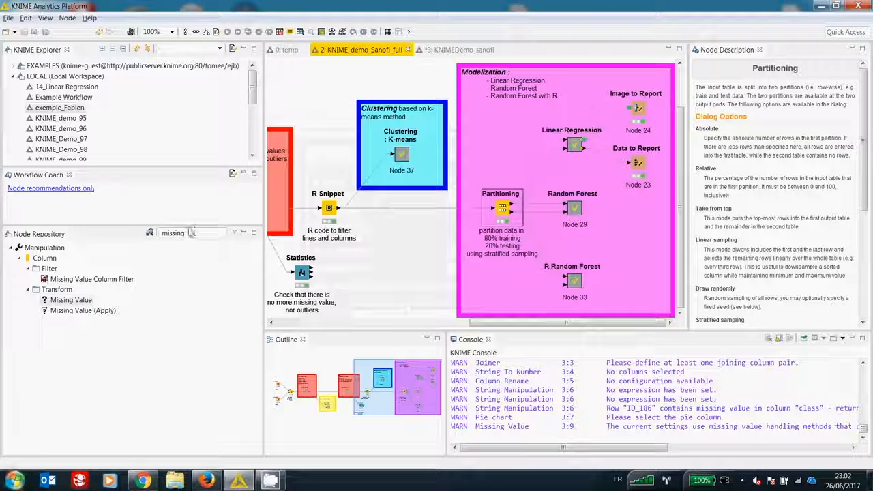
Step: Search the node repository for "cross validation" and select the Cross Validation category to see its nodes
click(174, 234)
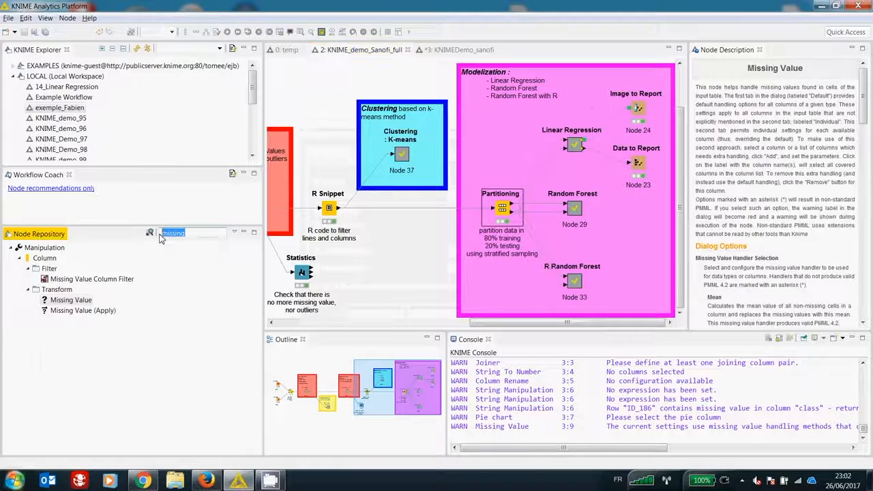
text(cross va)
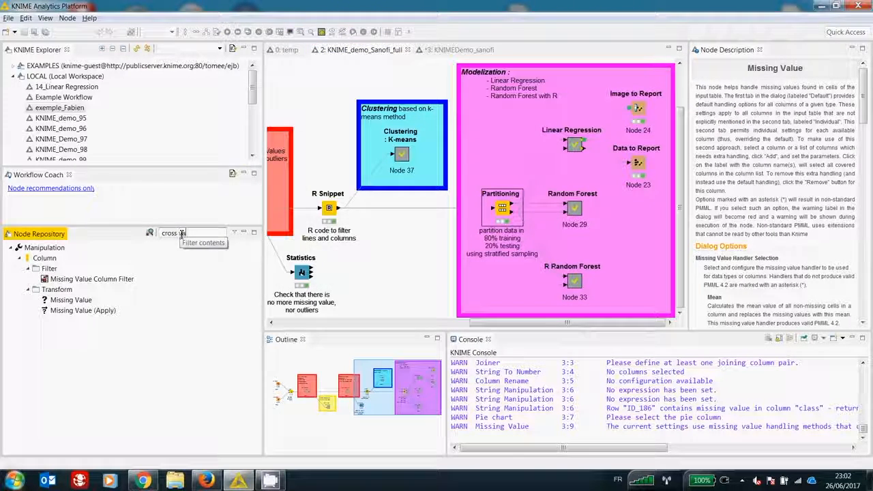
text(lidation)
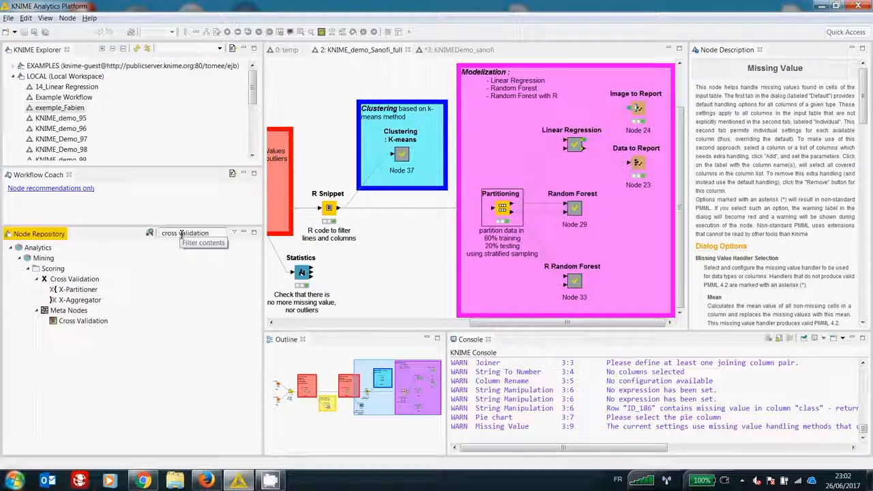
click(66, 281)
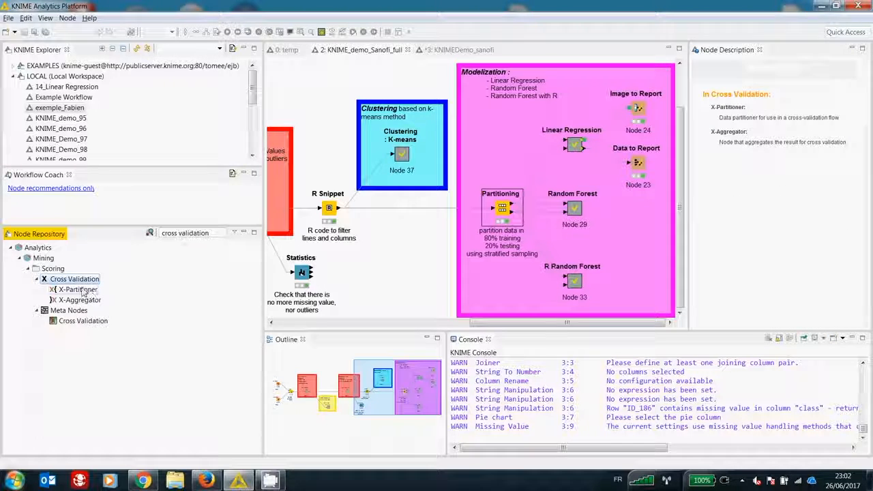
Step: Reopen the Partitioning node's dialog to review the stratified sampling and random seed options, then accept it without changes
double_click(501, 208)
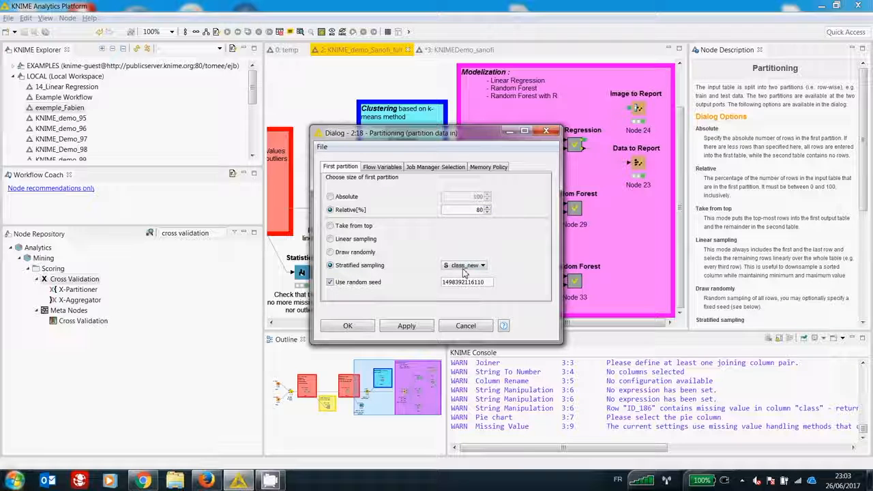
click(352, 326)
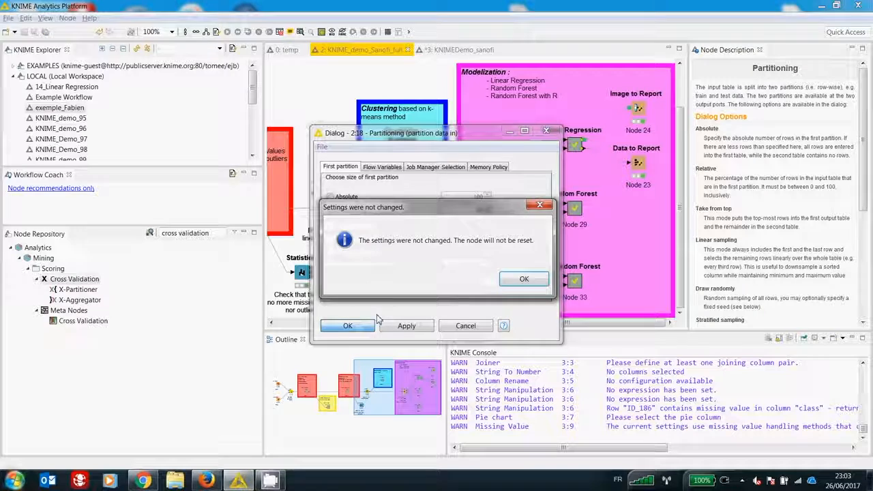
click(521, 281)
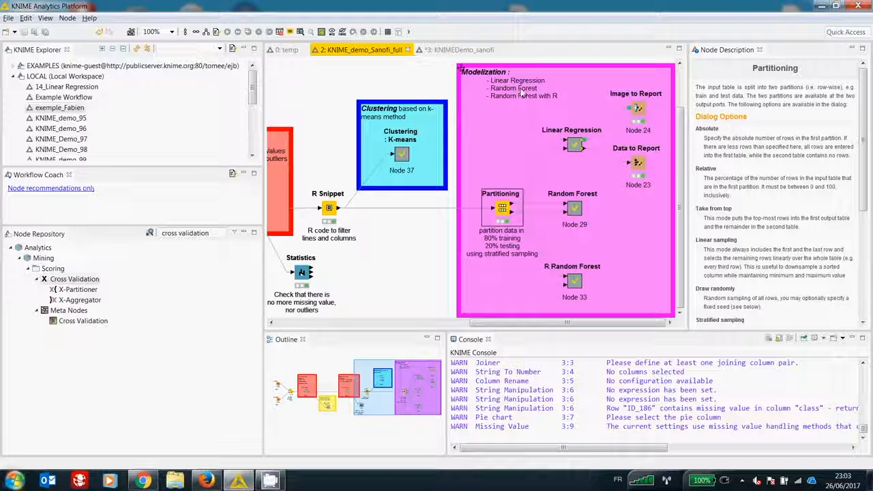
Step: Open the Linear Regression metanode and review the Linear Regression Learner's target and included columns, then close the dialog
double_click(574, 145)
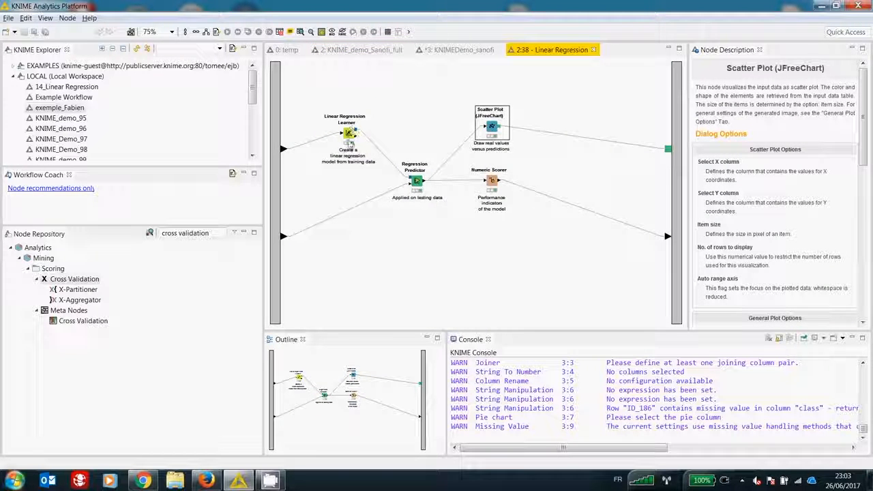
click(348, 136)
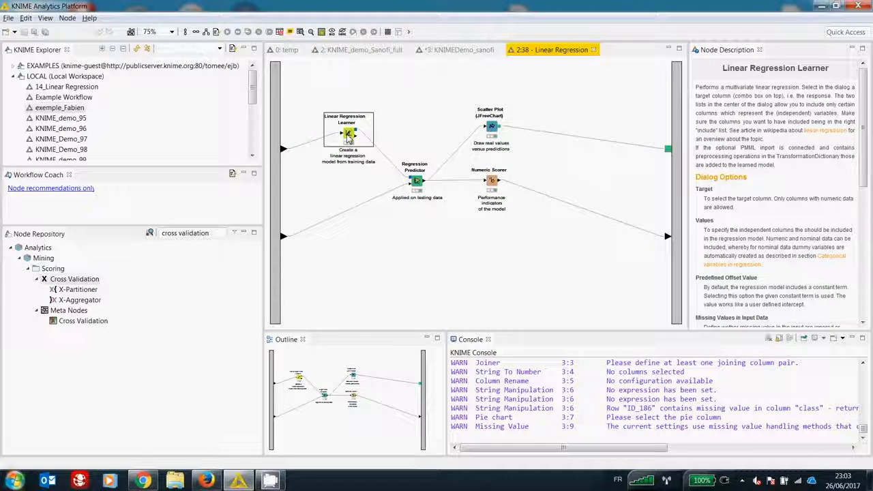
double_click(349, 137)
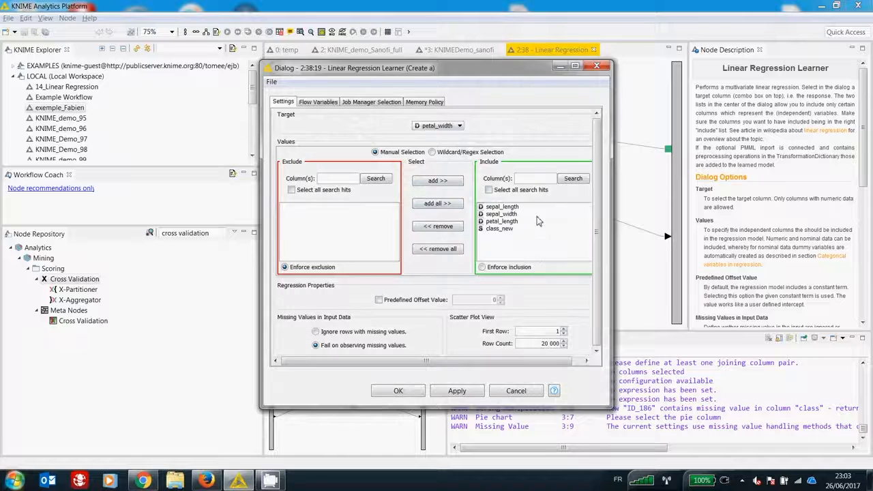
click(597, 67)
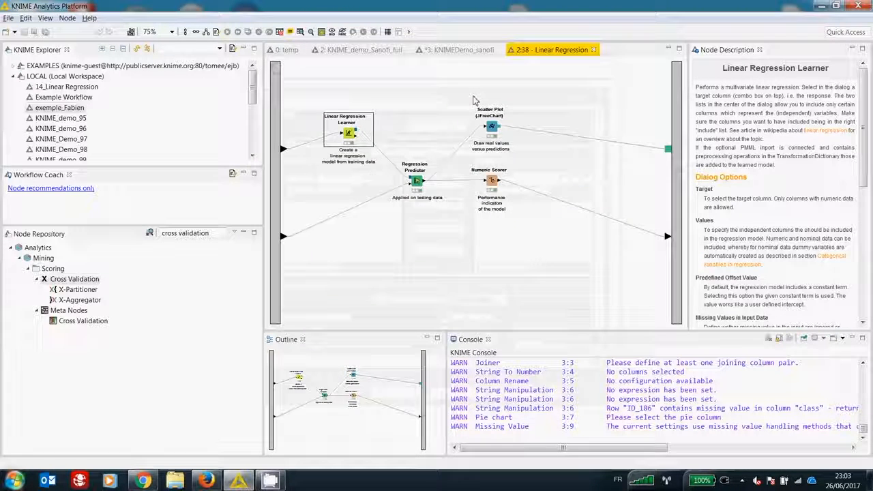
Step: Review the Regression Predictor's settings, toggling the custom prediction column name option, and close the dialog without saving
double_click(416, 182)
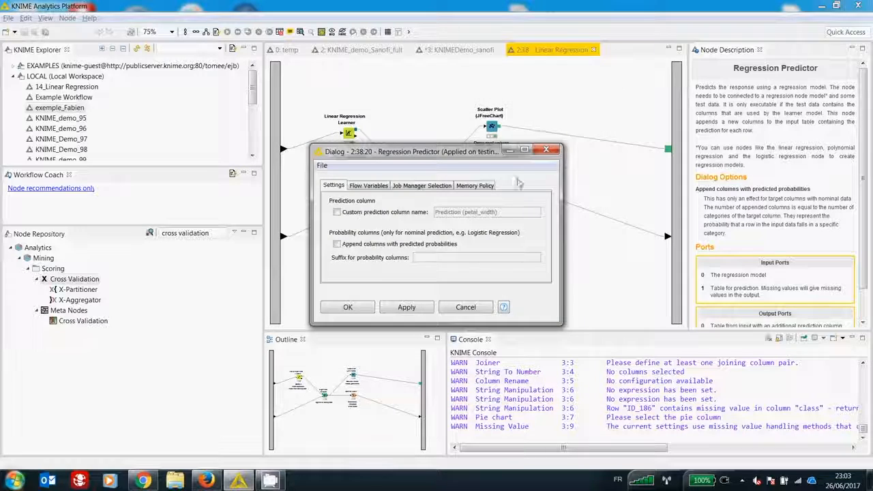
drag(467, 157, 520, 157)
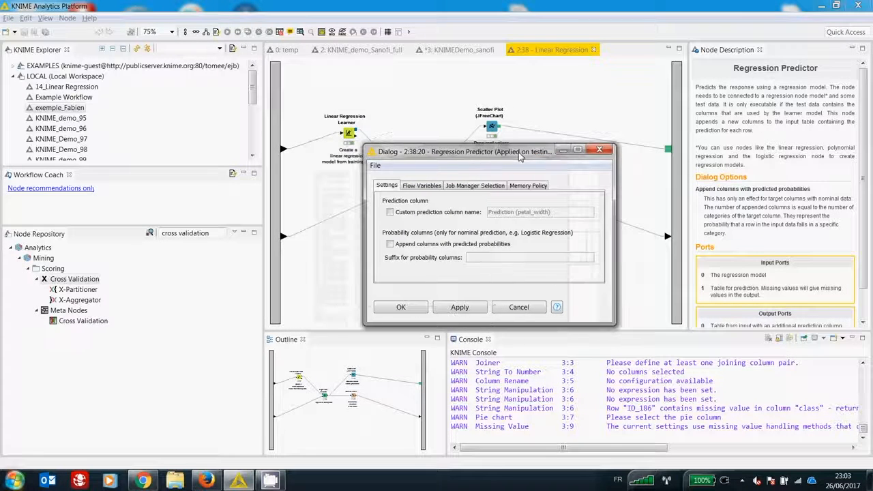
click(390, 213)
click(390, 213)
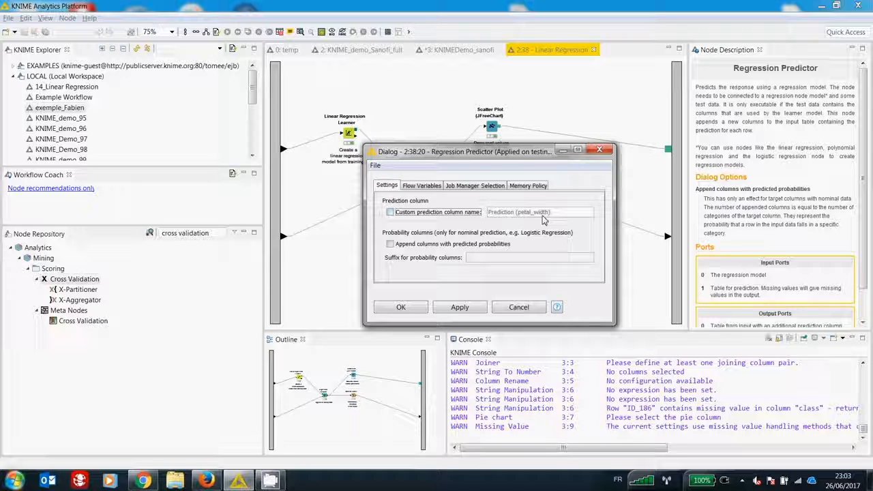
click(390, 213)
click(599, 149)
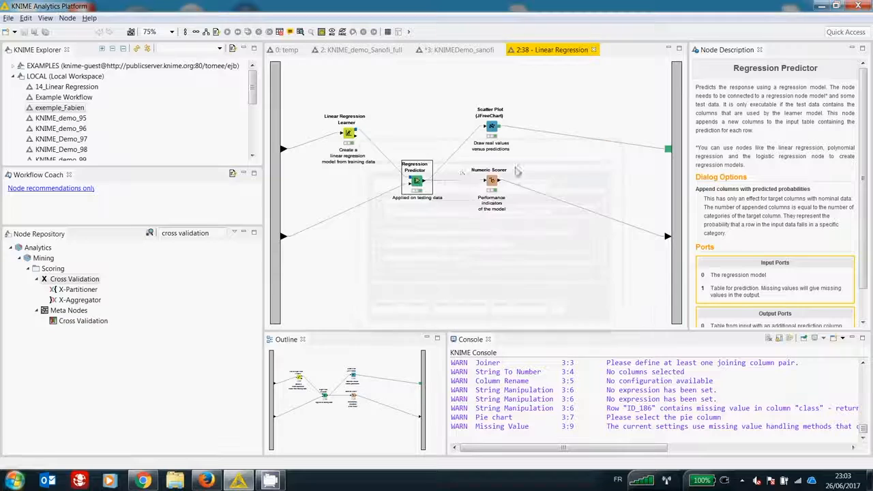
Step: Open the Regression Predictor's predicted data, enlarging the window and widening the petal_width and prediction columns to compare them
right_click(417, 182)
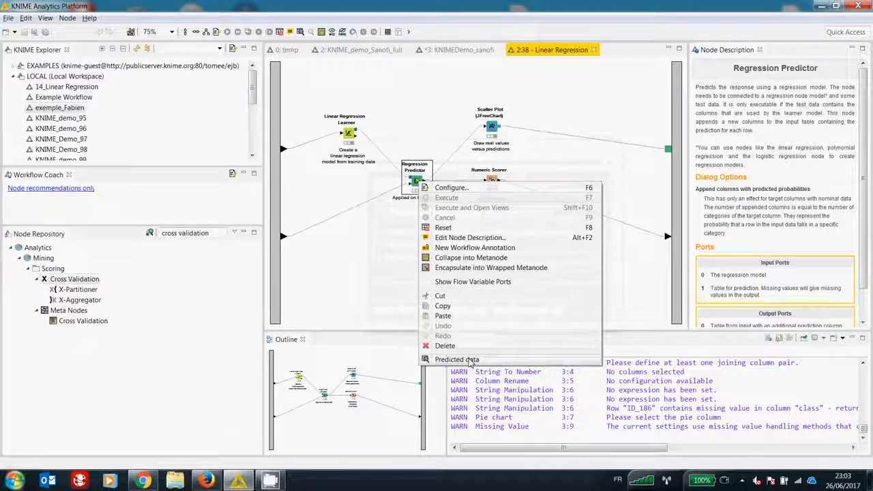
click(431, 360)
drag(546, 325, 719, 391)
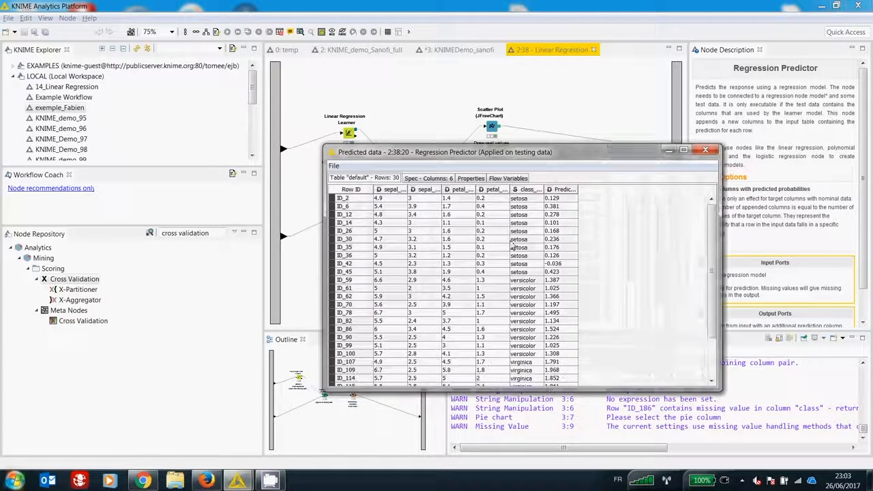
drag(512, 189, 530, 190)
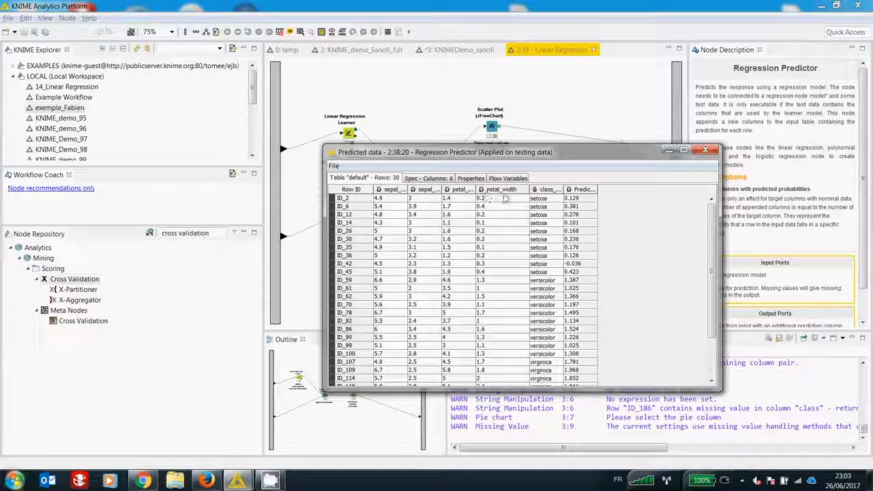
drag(597, 190, 676, 190)
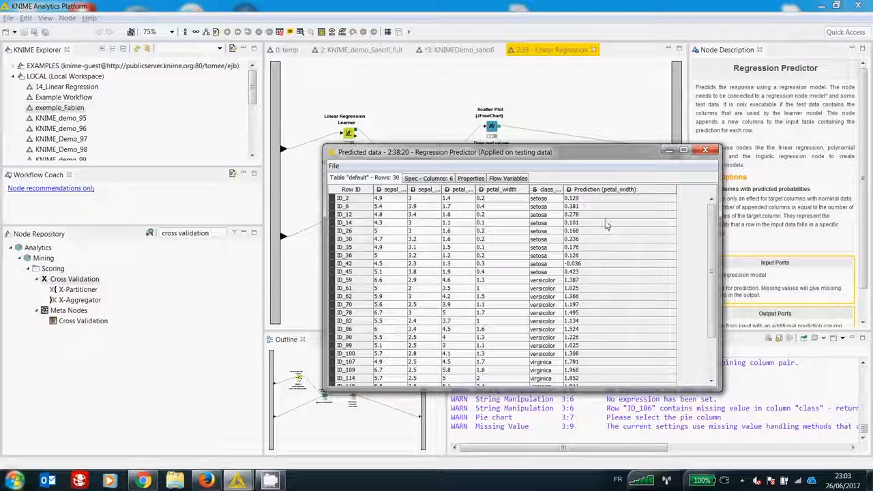
Step: Close the predicted data table and view the Numeric Scorer's statistics for the linear regression in an enlarged window, then close it
click(706, 150)
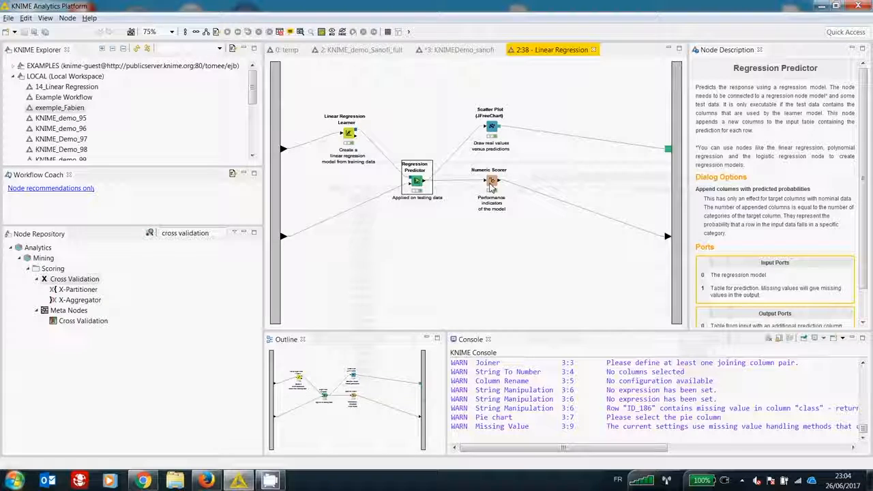
right_click(492, 187)
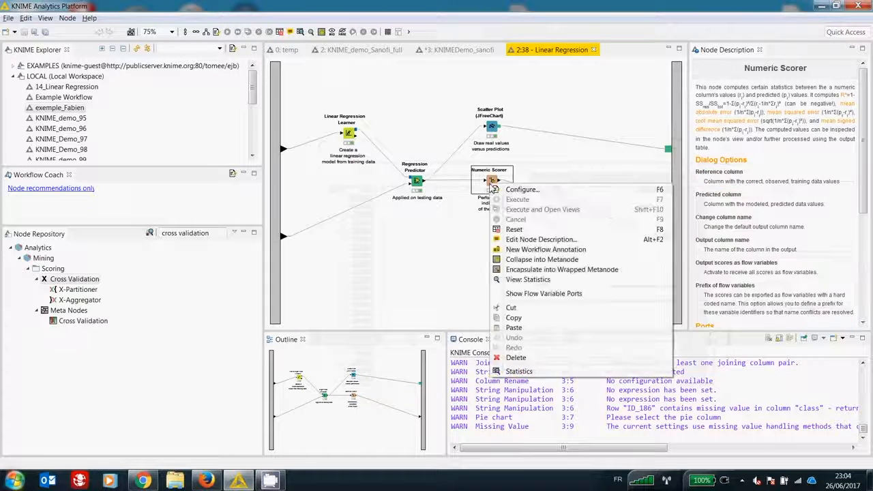
click(519, 281)
drag(487, 272, 530, 314)
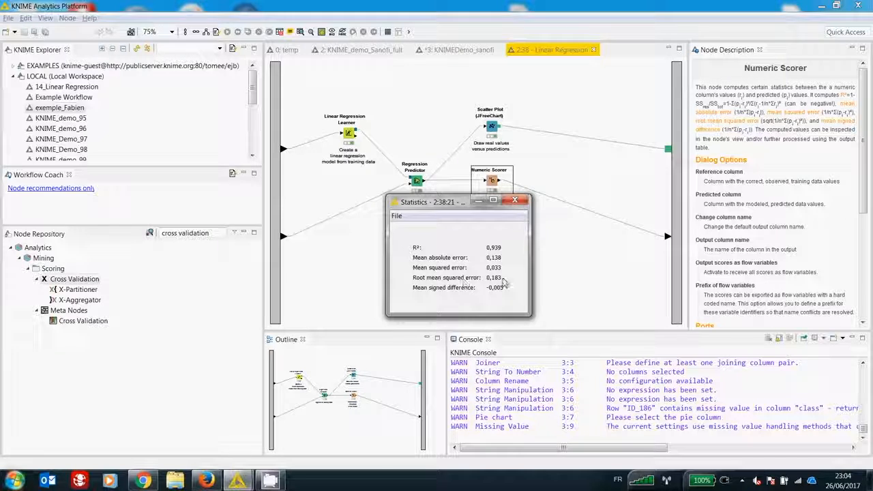
click(519, 205)
Step: View the scatter plot of real petal_width values against predictions, then close the plot and the Linear Regression metanode
click(492, 127)
right_click(492, 127)
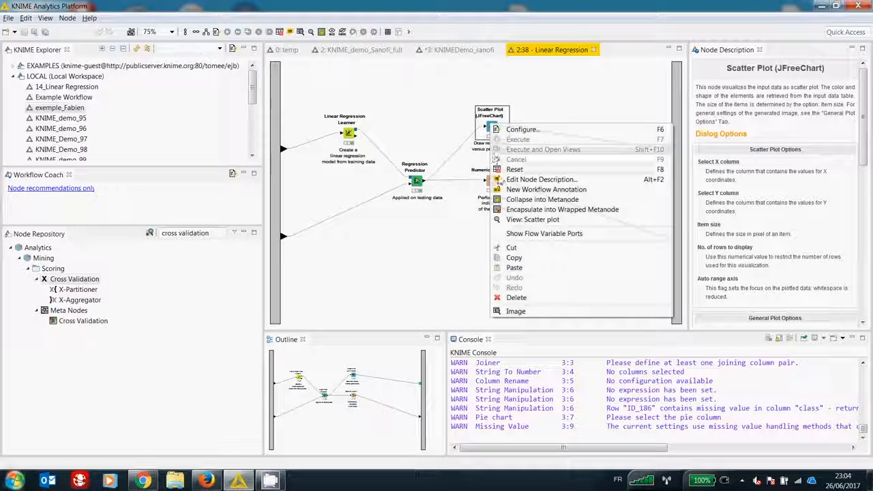
click(504, 220)
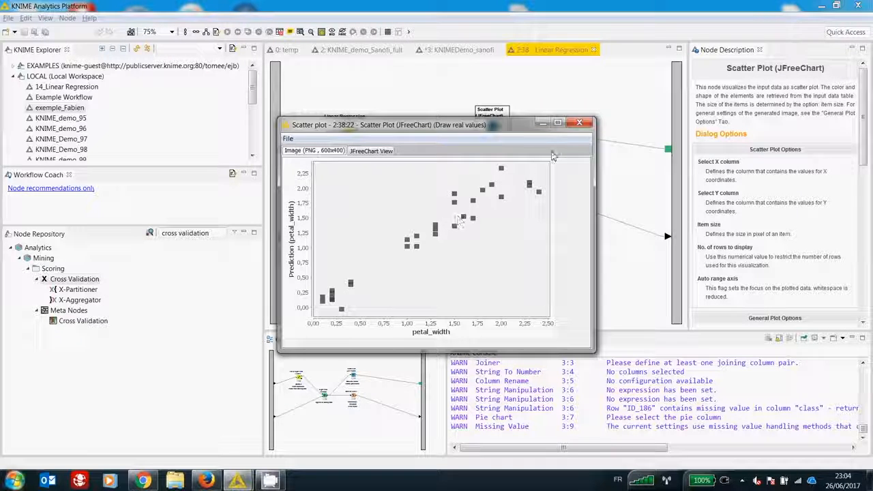
click(579, 125)
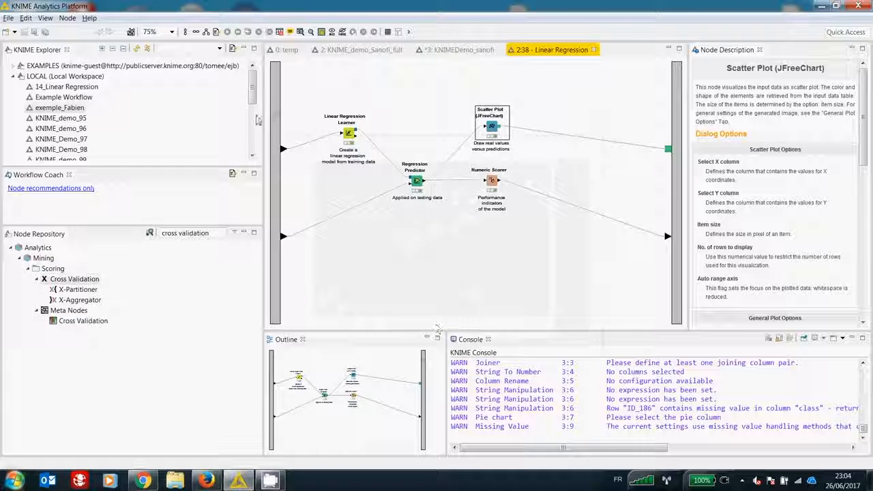
click(593, 51)
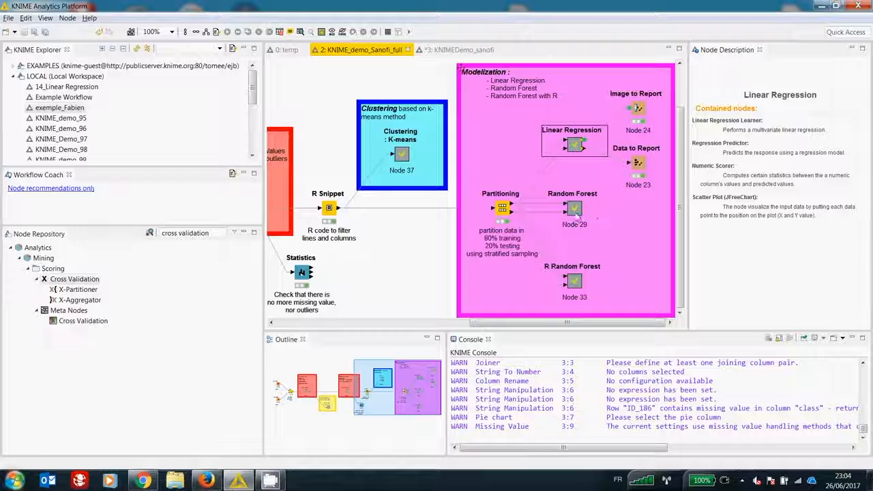
Step: Open the Random Forest metanode and review the Random Forest Learner's target column choices and included attributes in a widened dialog
double_click(576, 216)
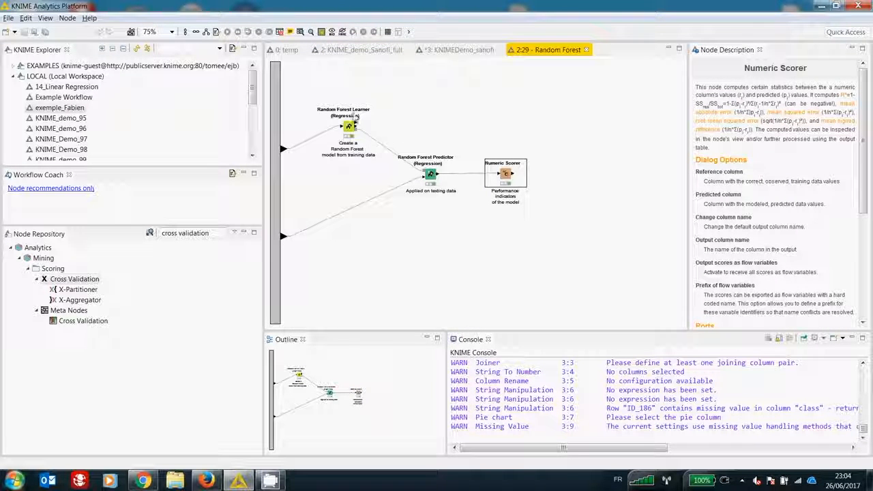
click(350, 129)
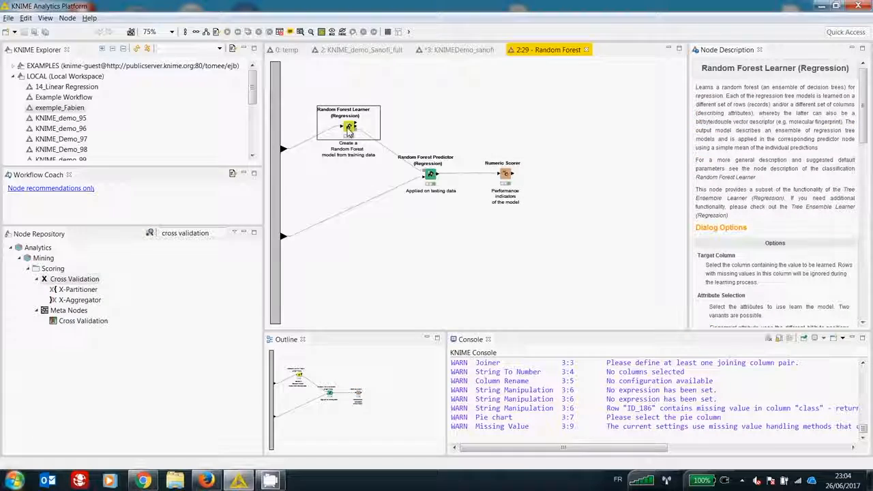
double_click(350, 130)
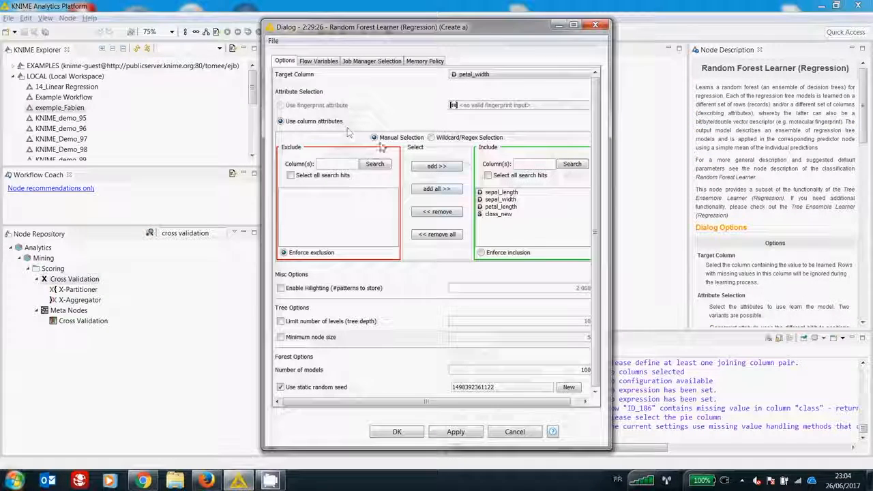
drag(613, 234, 693, 234)
click(523, 78)
click(457, 102)
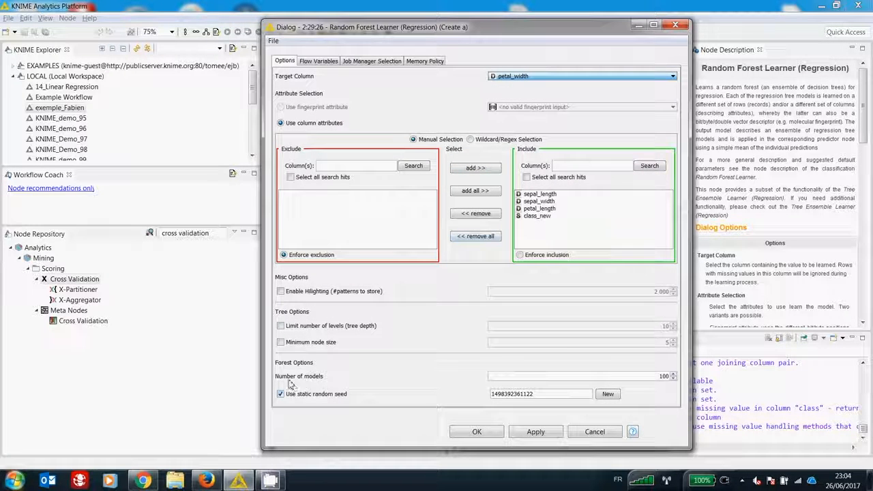
Step: Try out the learner's number of models, minimum node size and tree depth options, restore them and accept the dialog
click(673, 379)
click(674, 373)
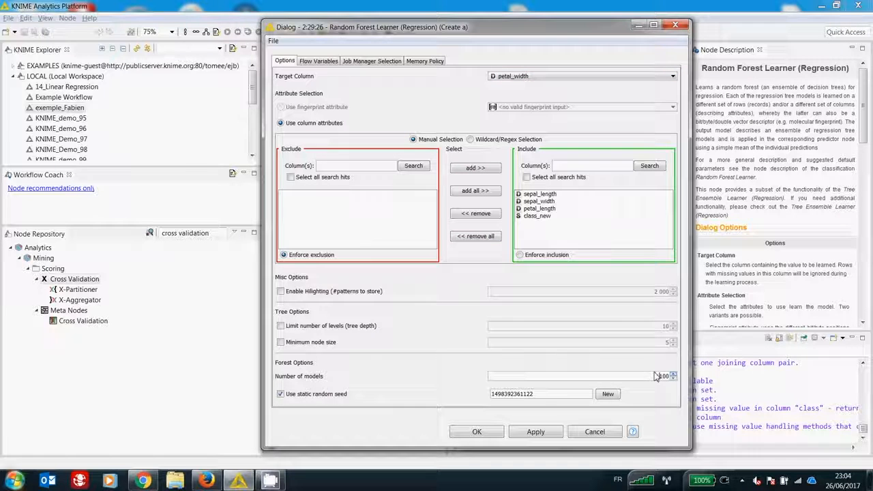
click(281, 343)
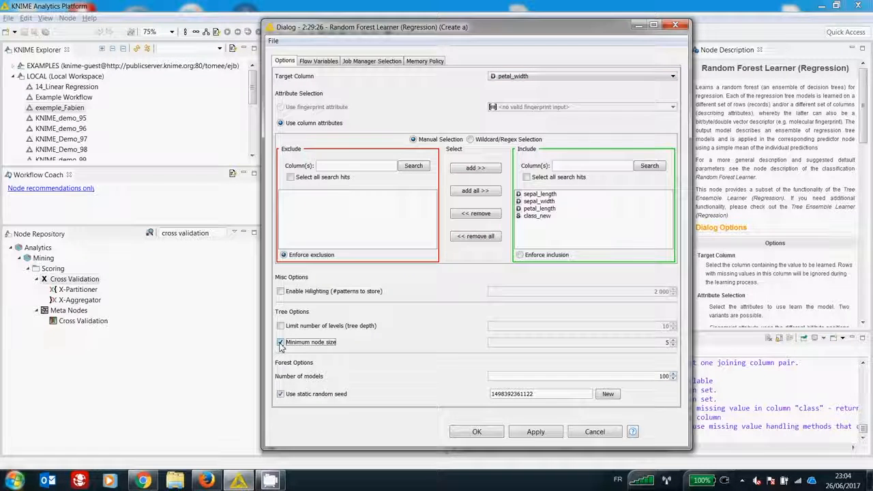
click(280, 342)
click(280, 326)
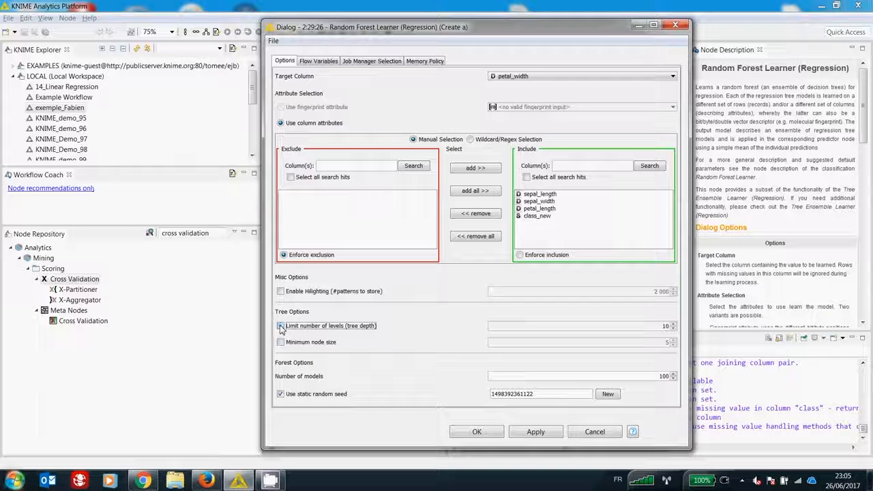
click(476, 432)
click(511, 281)
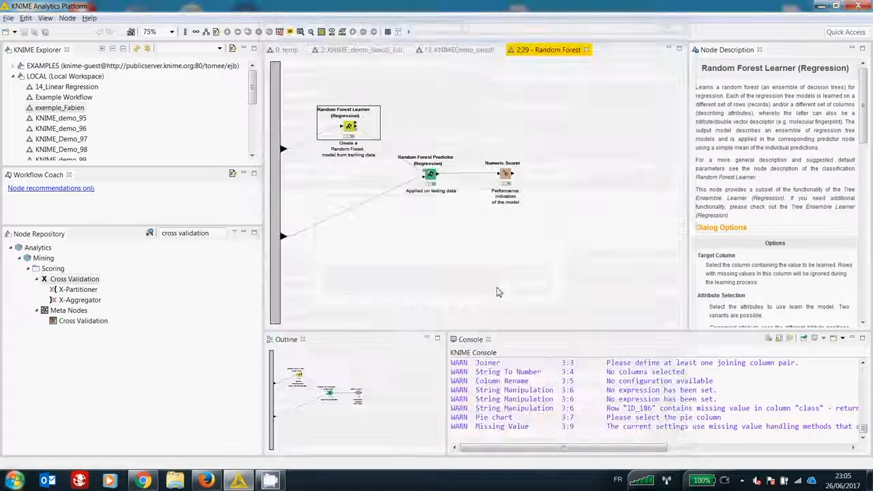
Step: Review the Random Forest Predictor's prediction column name setting and close the dialog without saving
double_click(431, 176)
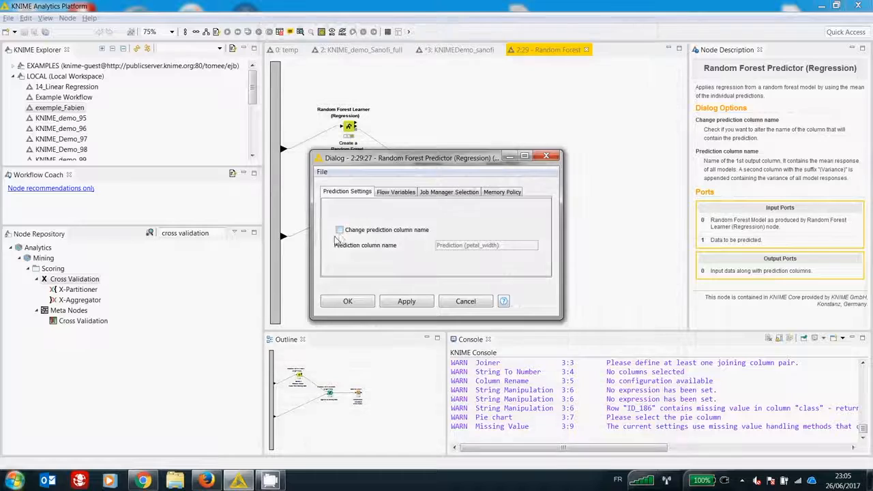
click(339, 231)
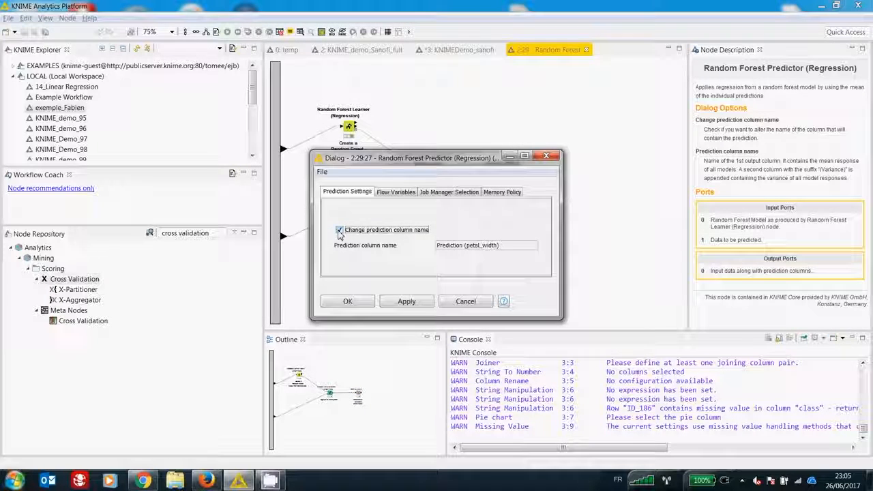
click(546, 157)
Step: View the Numeric Scorer's statistics for the random forest in an enlarged window, then close them and the Random Forest metanode
click(505, 173)
right_click(508, 178)
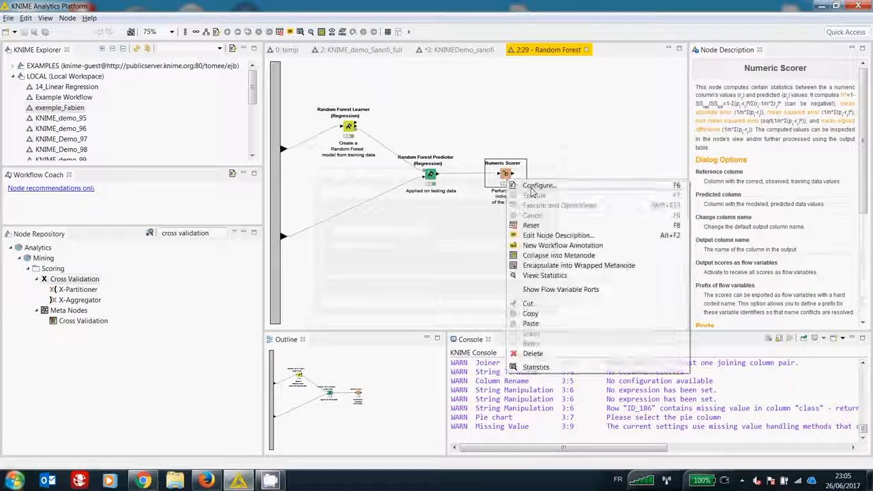
click(542, 274)
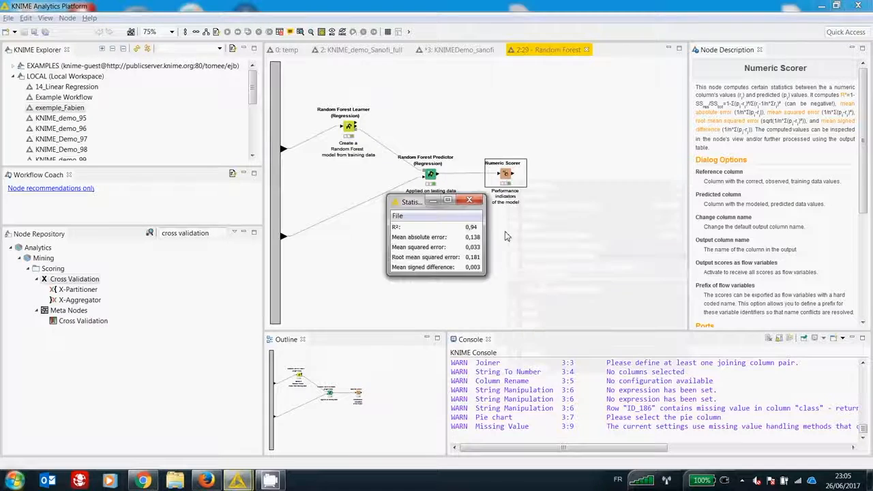
drag(485, 274, 529, 309)
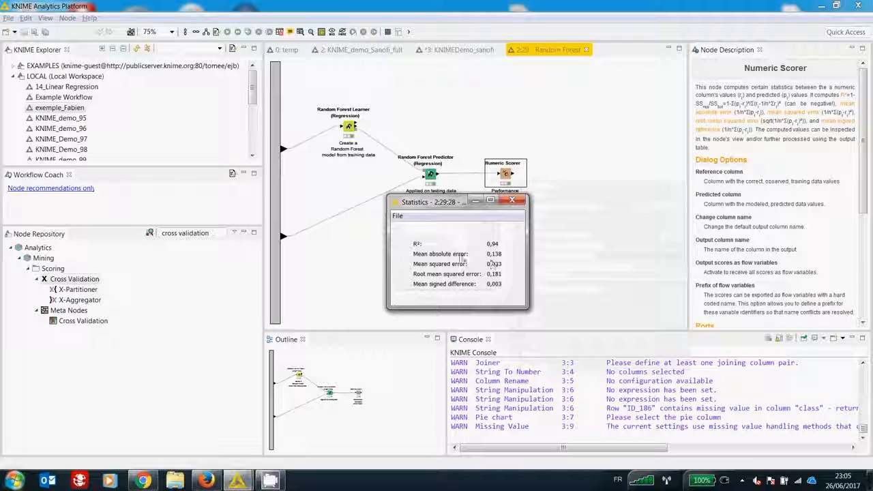
click(512, 199)
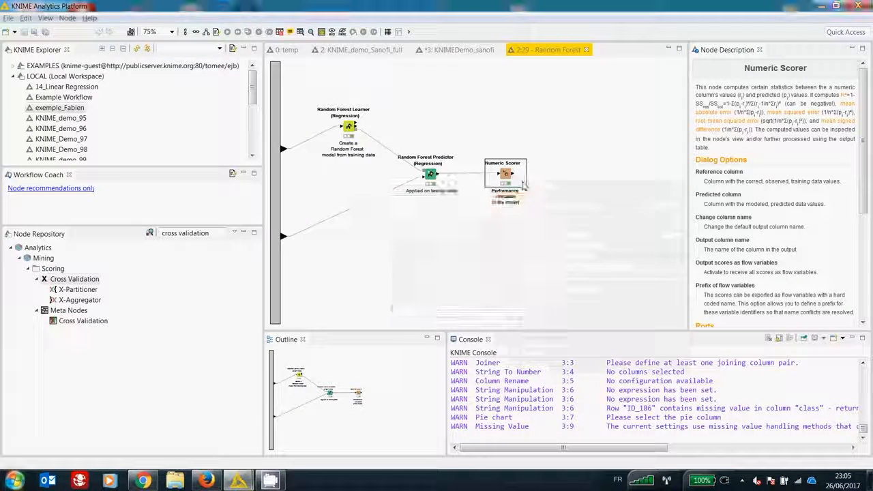
click(587, 51)
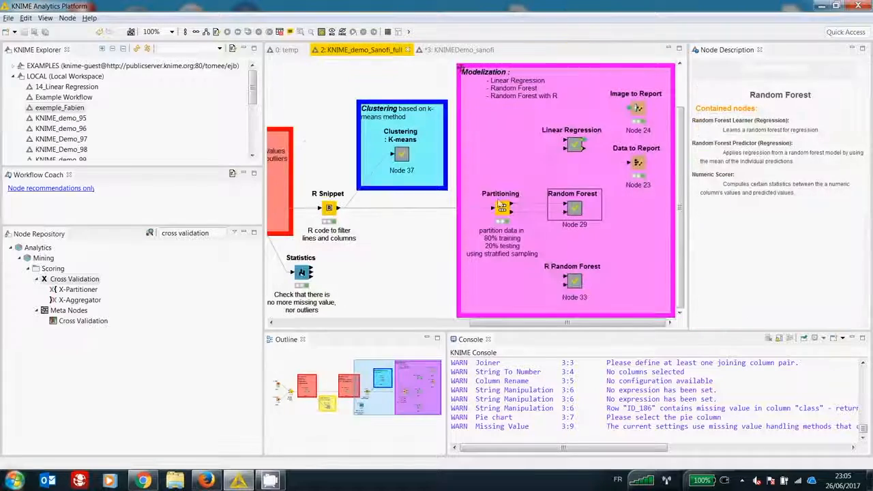
Step: Open the R Random Forest metanode and display the R Learner's script in an enlarged configuration dialog
click(575, 283)
double_click(576, 282)
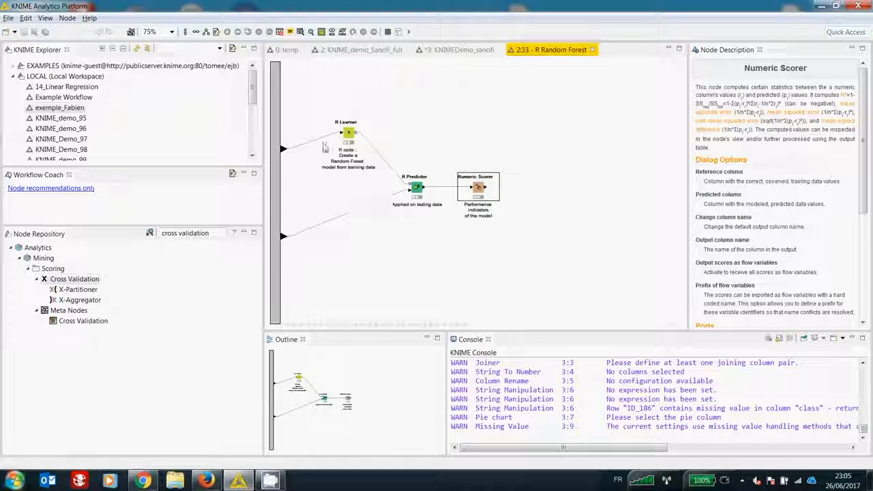
double_click(348, 138)
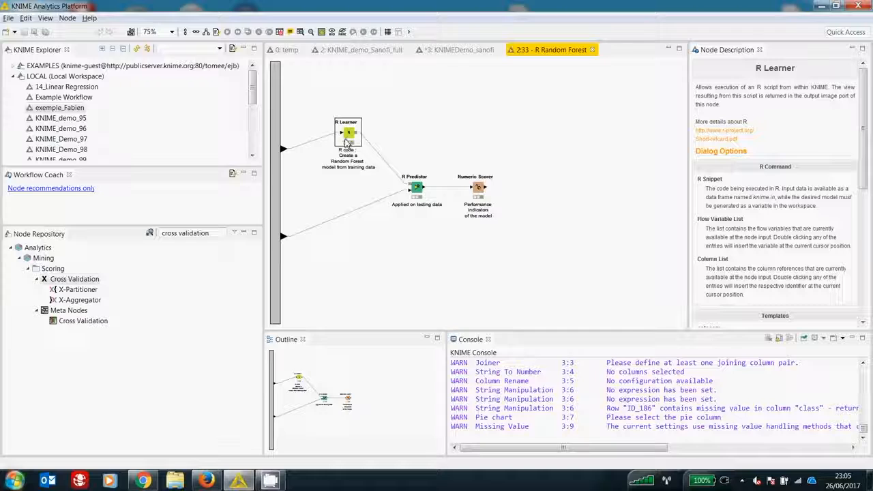
drag(631, 380, 813, 287)
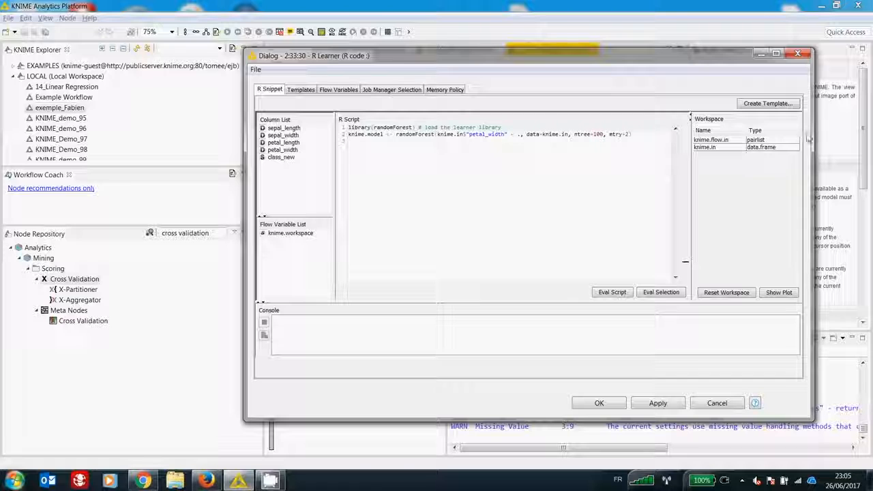
Step: Look at the R Learner's template creation form and template categories, then return to the R script
click(752, 103)
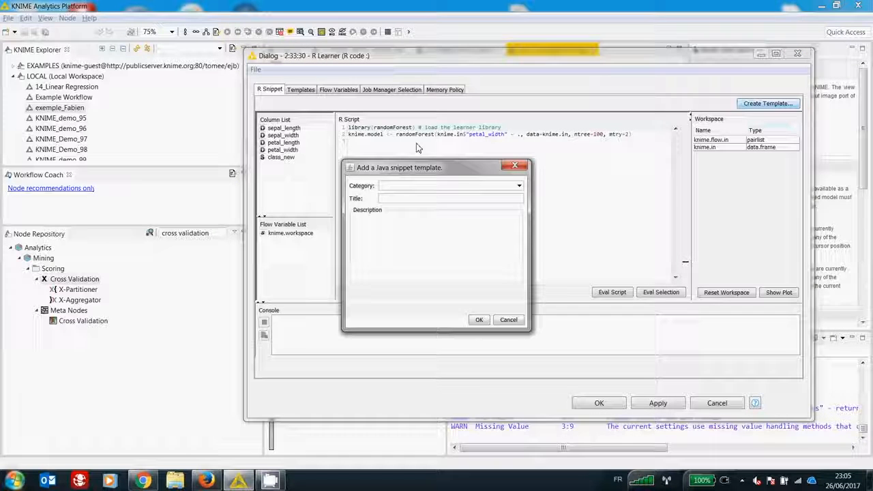
key(Escape)
click(301, 90)
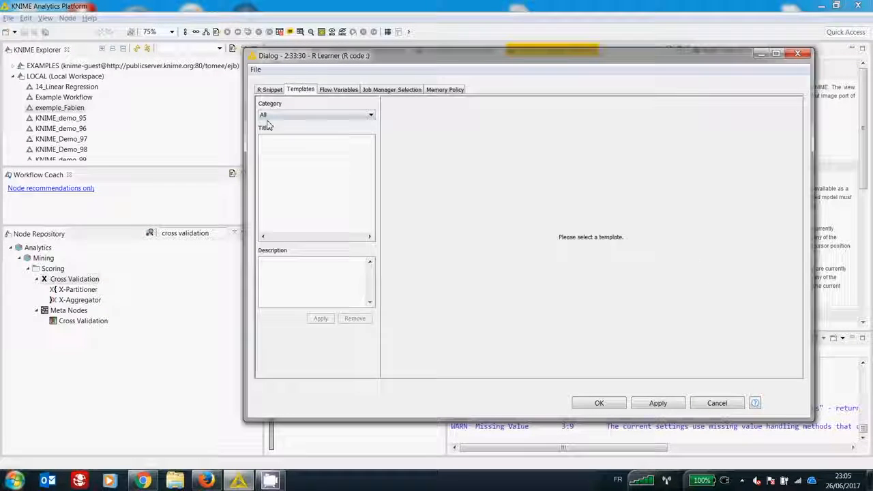
click(277, 115)
click(278, 123)
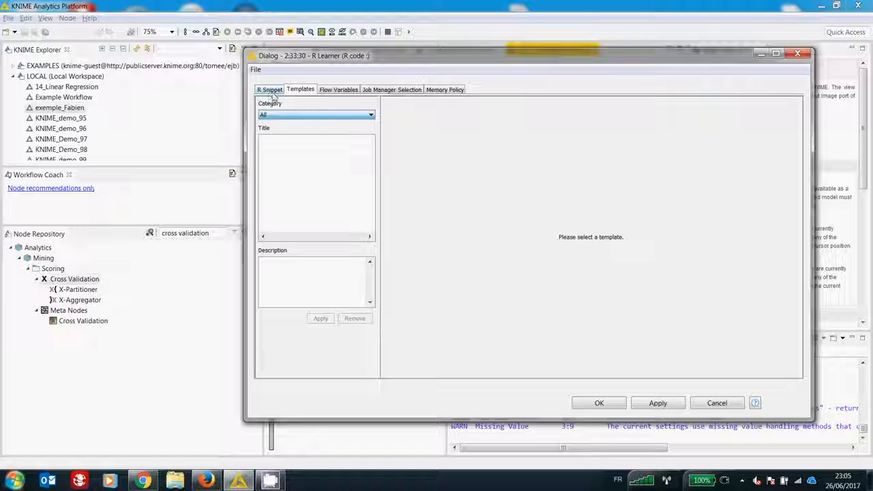
click(270, 89)
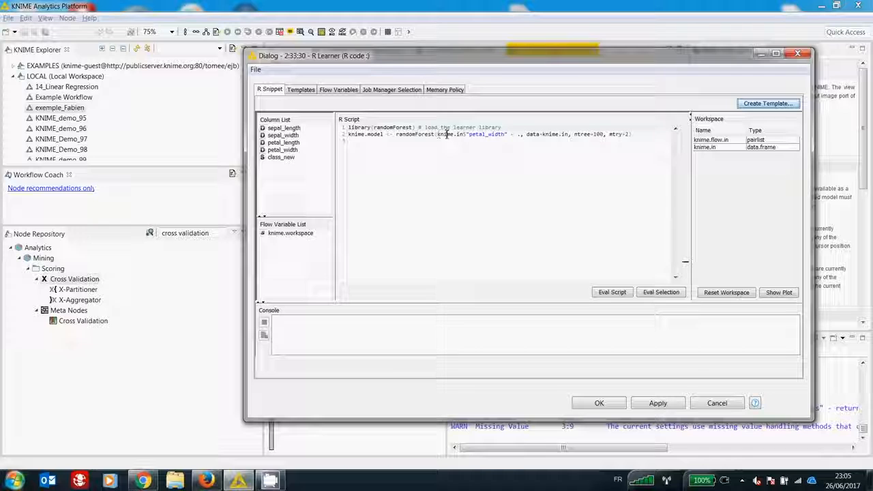
Step: Highlight the randomForest call's arguments in the R Learner script to review them, then close the dialog
drag(447, 135, 629, 134)
click(633, 165)
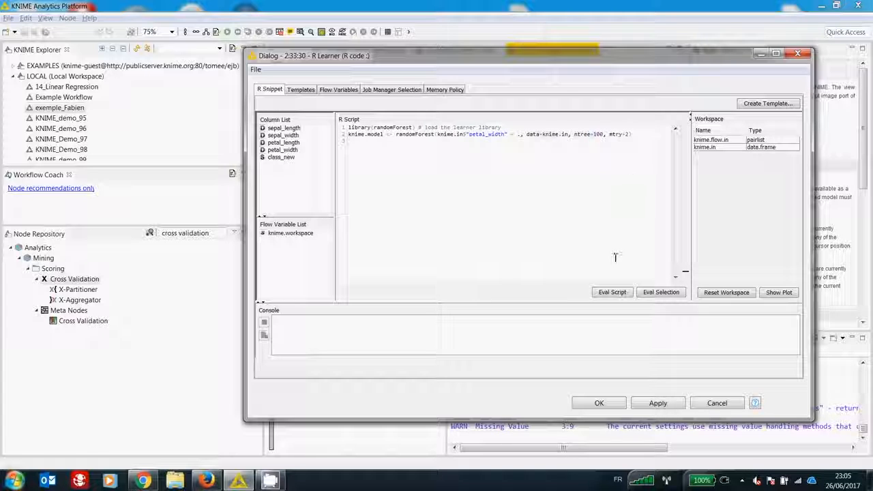
click(797, 53)
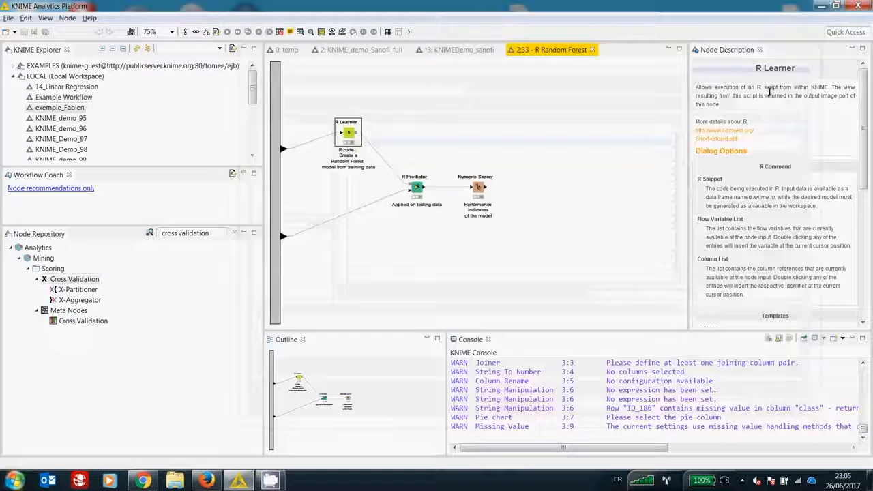
Step: Open the R Predictor's configuration, widen the dialog and highlight the predict call in its R script
click(418, 191)
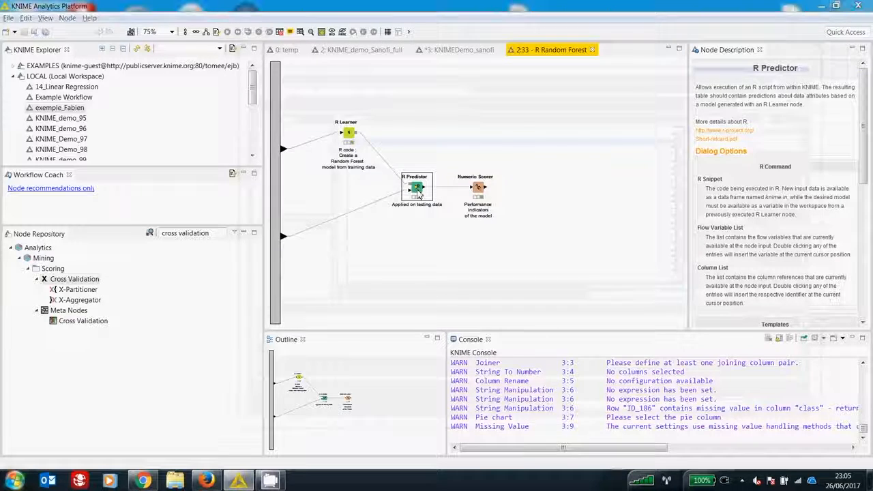
double_click(418, 191)
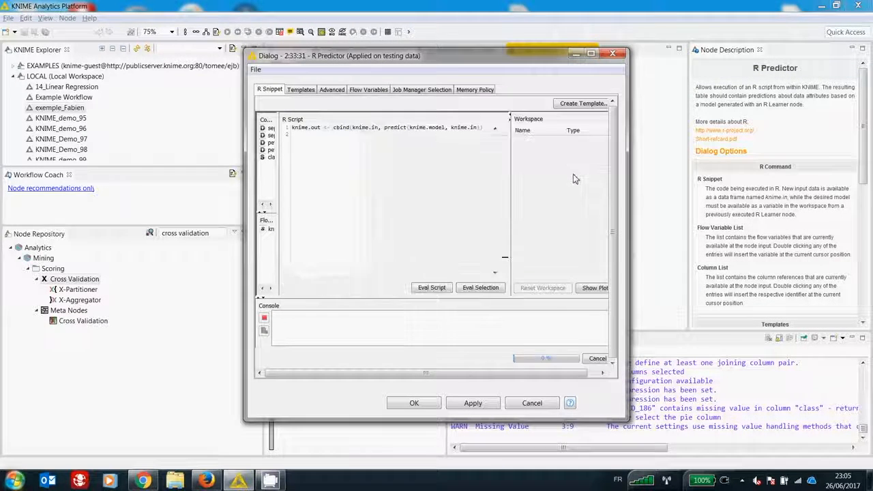
drag(629, 195, 772, 192)
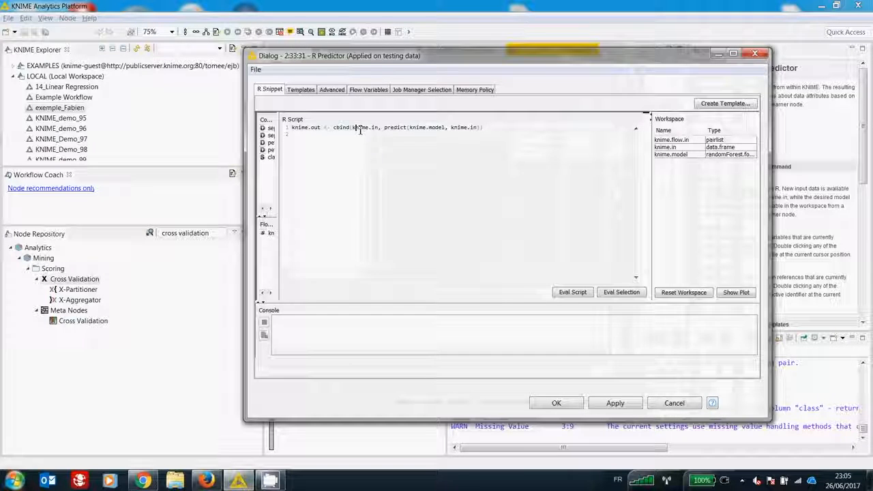
drag(394, 127, 451, 128)
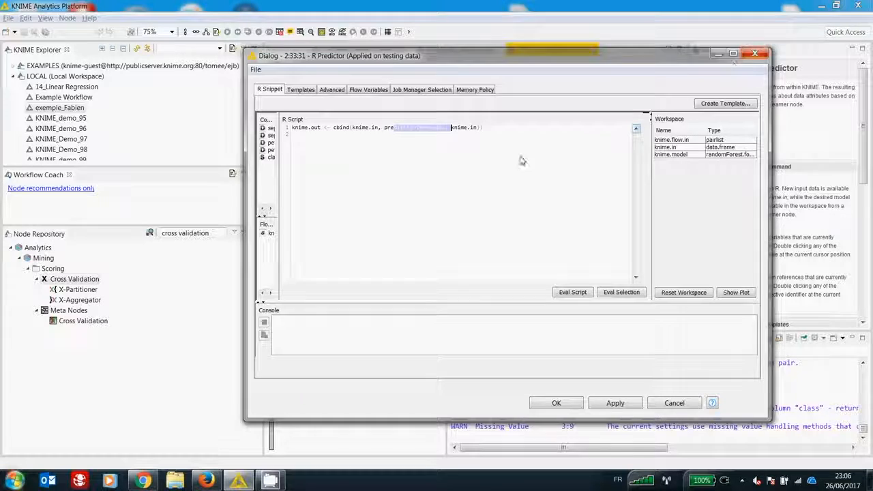
Step: Close the R Predictor configuration and view its output table, enlarging the window and widening the prediction column to show its full name
click(753, 54)
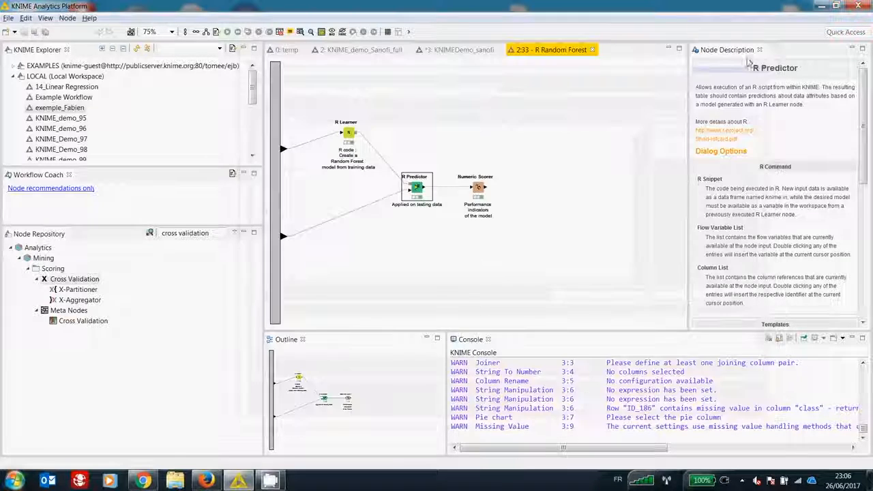
right_click(409, 188)
click(442, 384)
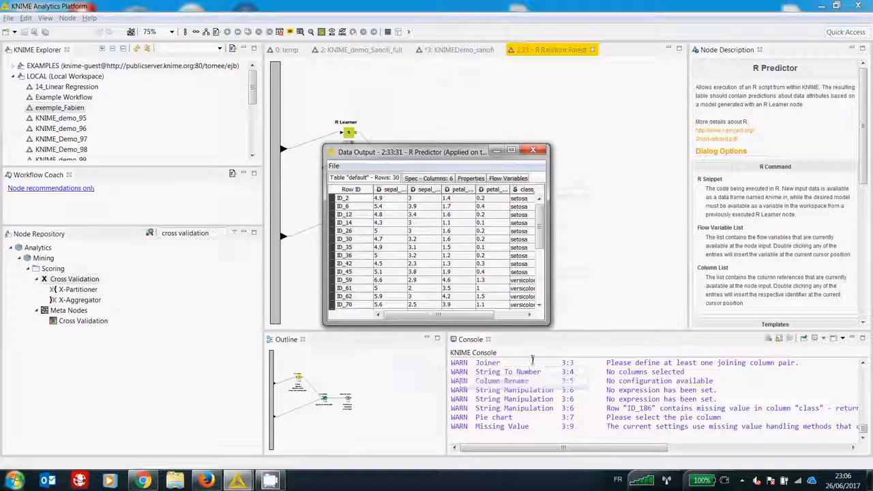
drag(536, 370, 730, 394)
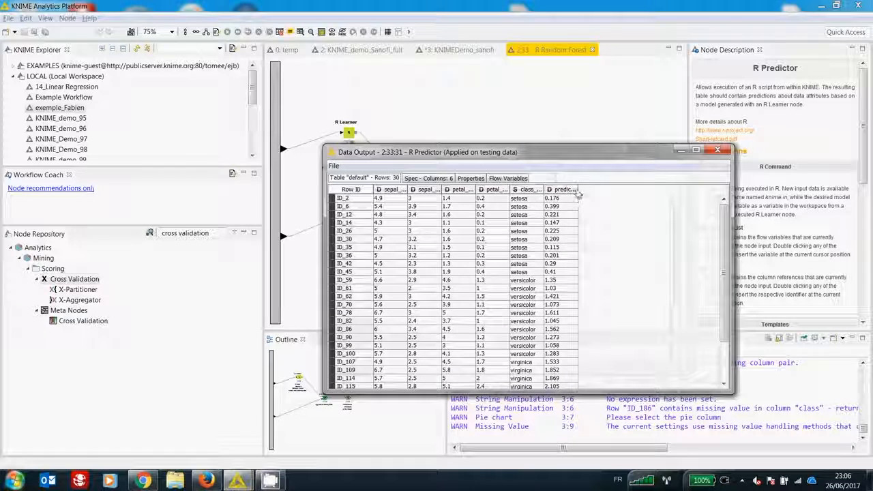
drag(579, 190, 643, 196)
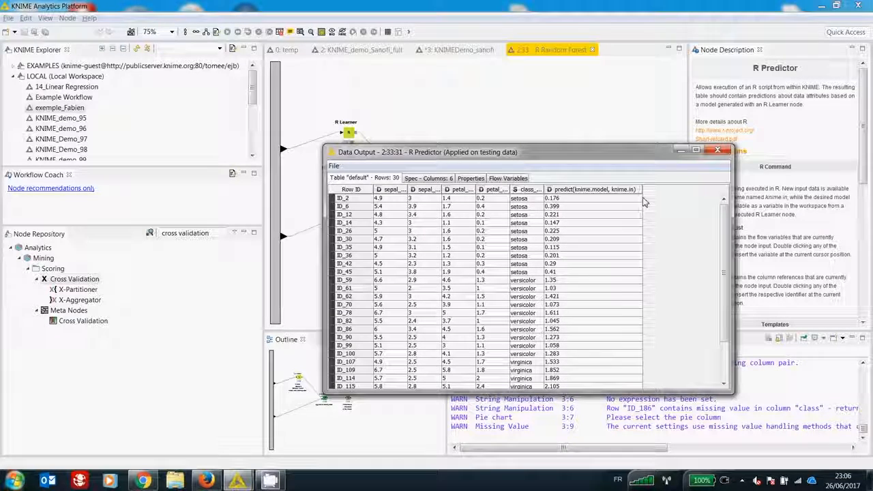
click(718, 150)
Step: View the Numeric Scorer's statistics for the R model, then close the R Random Forest metanode and return to the full workflow
right_click(478, 193)
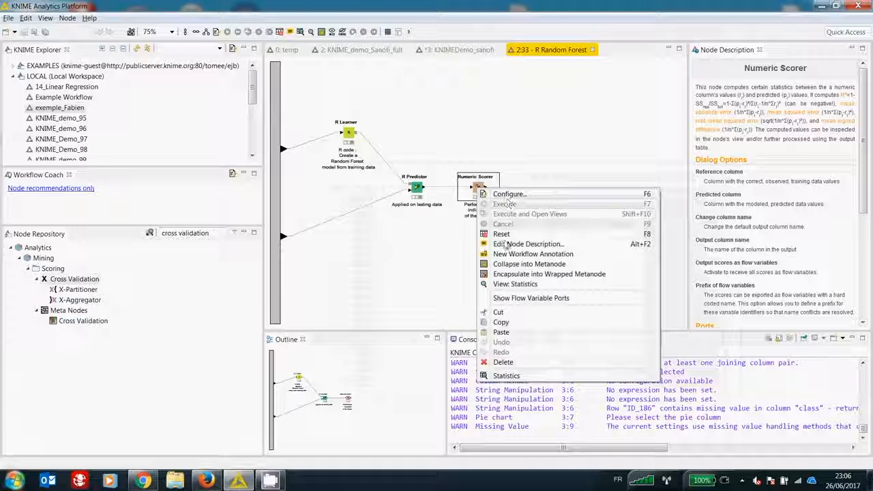
click(505, 285)
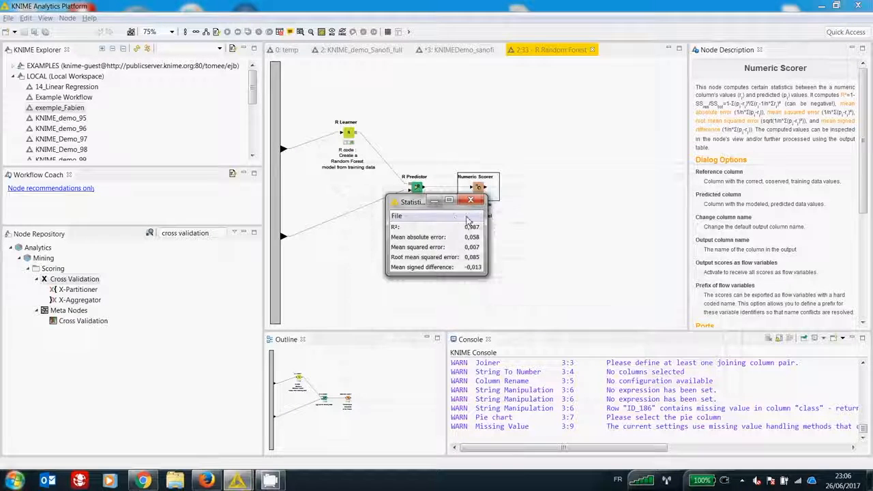
click(471, 200)
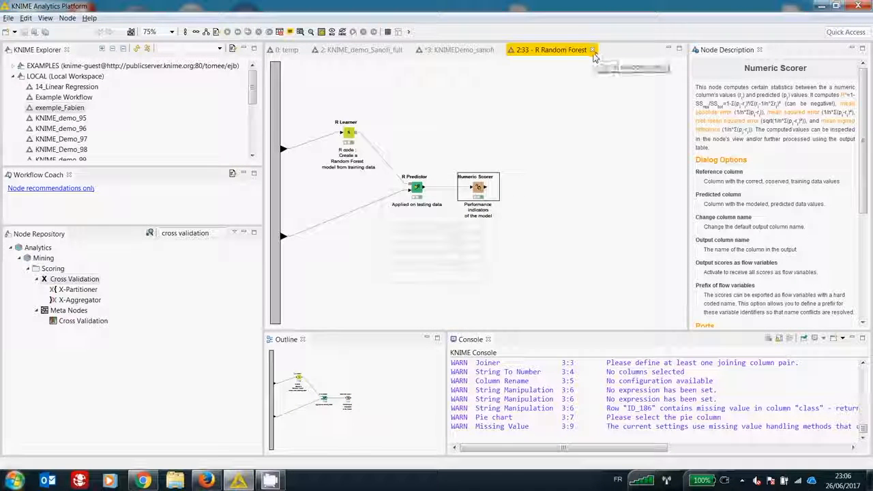
click(593, 51)
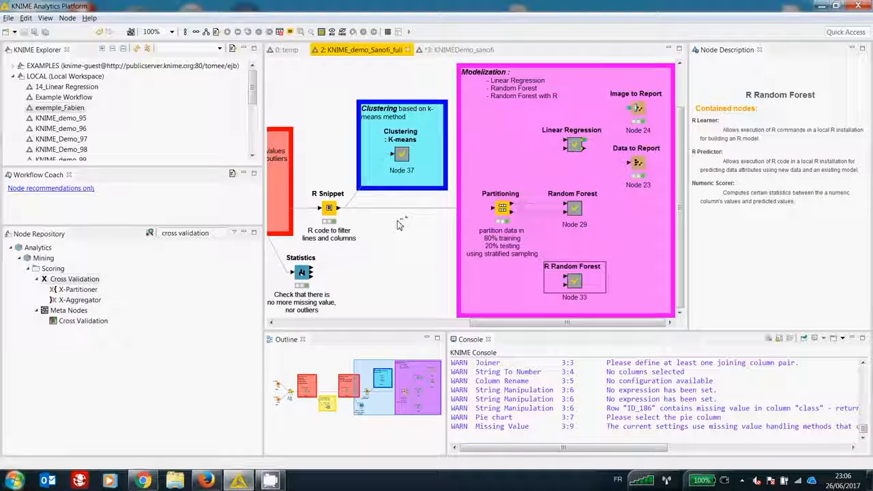
Step: Switch to the BIRT report in Firefox, examine its charts and the Models Comparison and Mean by category tables, then return to KNIME
click(206, 481)
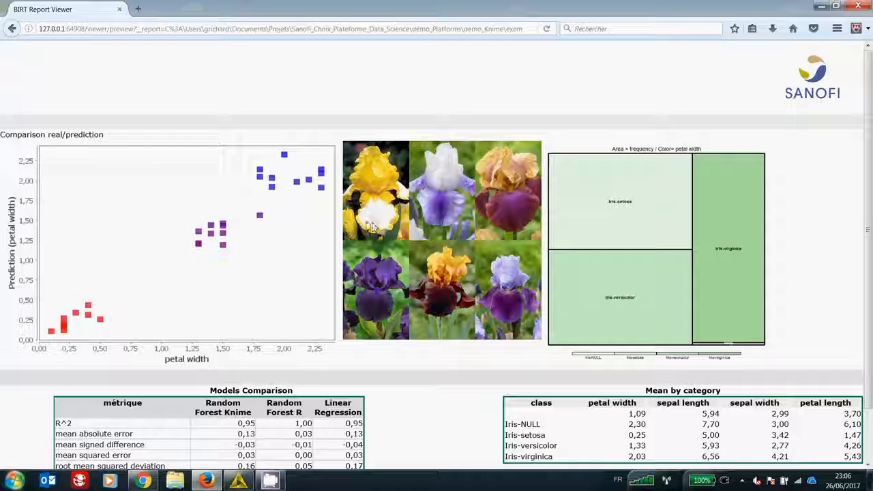
scroll(372, 226, down, 2)
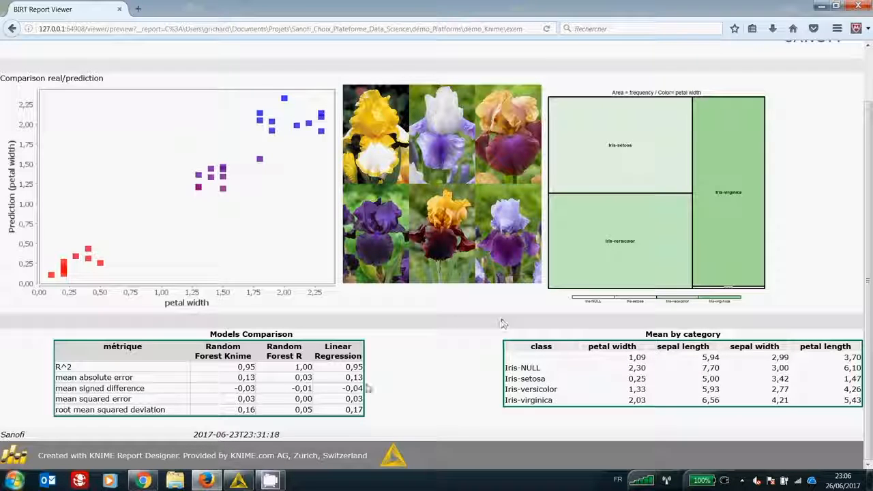
click(239, 481)
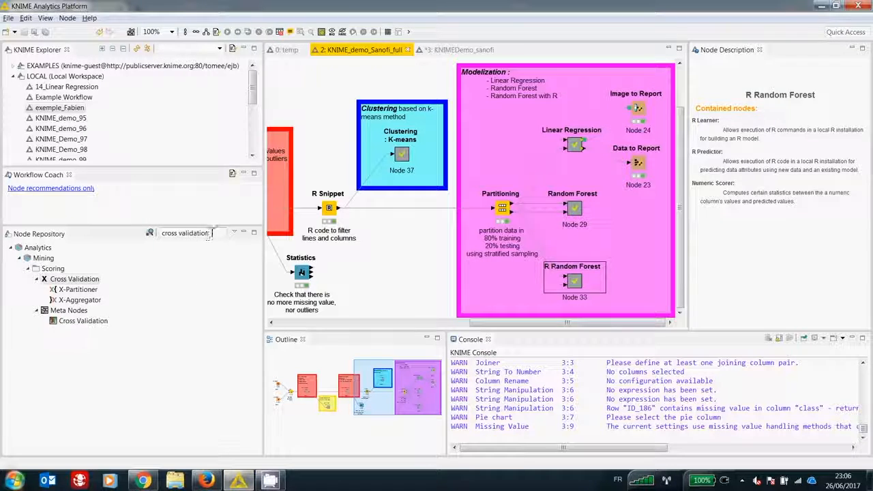
Step: Search the node repository for "tableau", view the Tableau Writer (TDE) description, then search for "spotfire"
click(164, 234)
text(tableau)
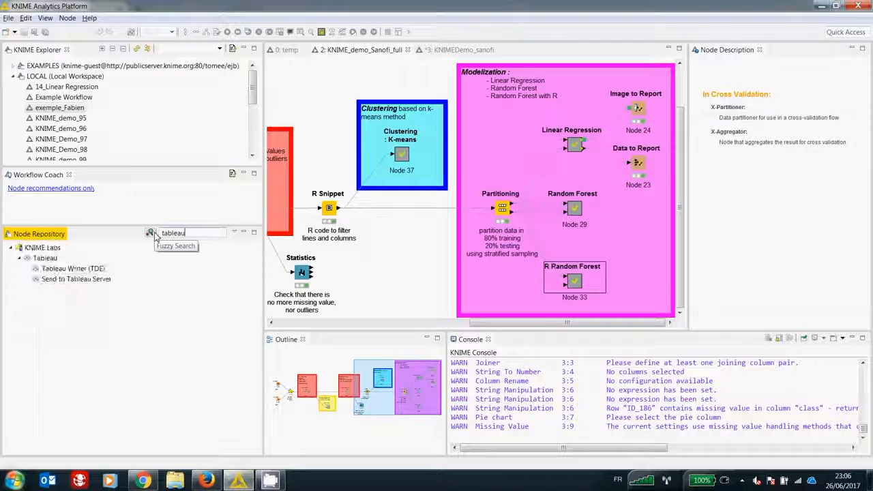
click(57, 271)
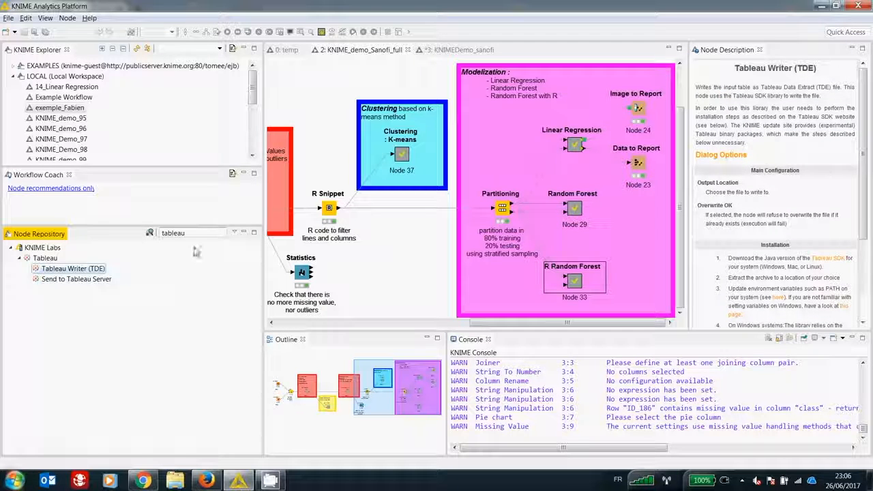
double_click(183, 233)
text(spotfire)
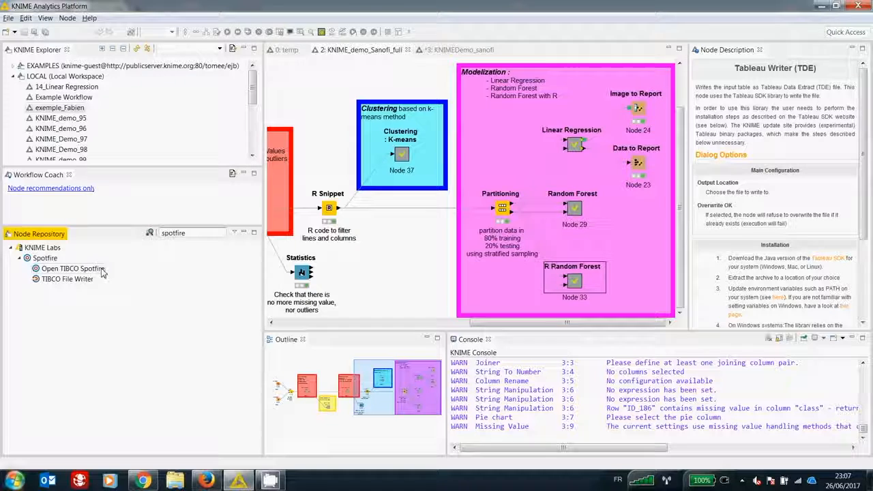
click(275, 483)
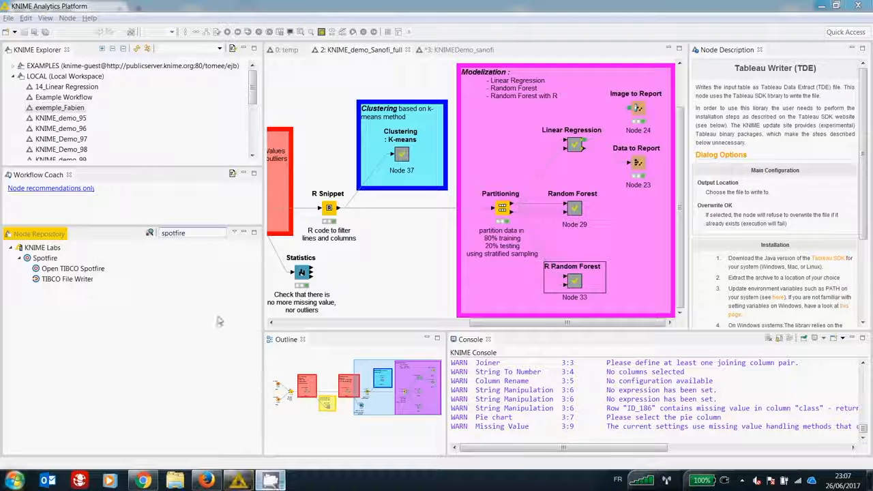
click(737, 483)
click(750, 426)
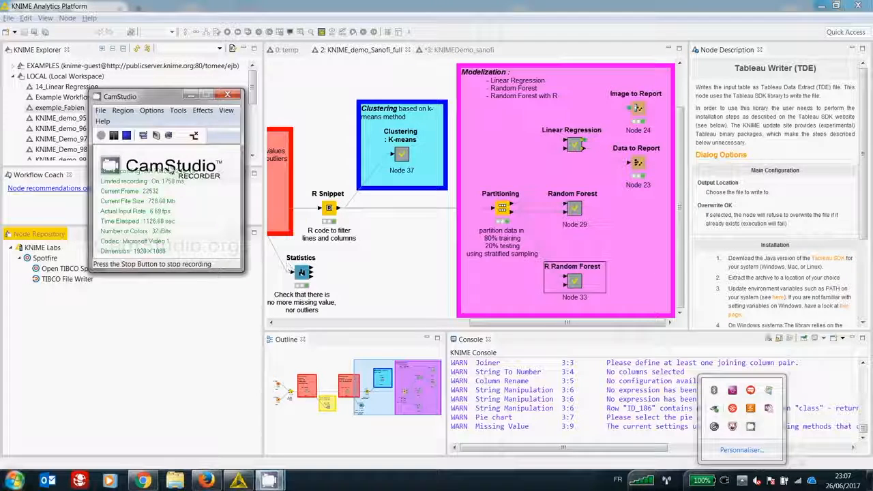